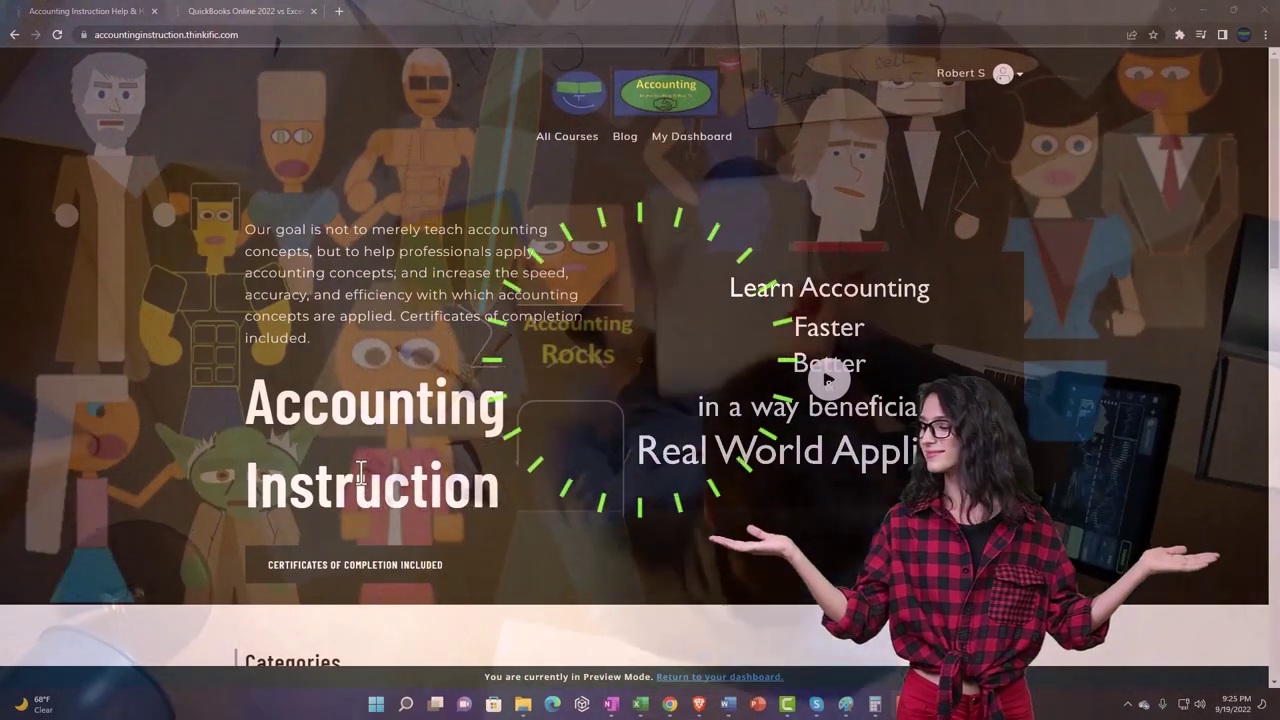
# Switch to the QuickBooks Online 2022 vs Excel course tab and expand the OneNote - Getting Started 2022 lessons.
pyautogui.scroll(-4, 178, 557)
pyautogui.scroll(-3, 178, 557)
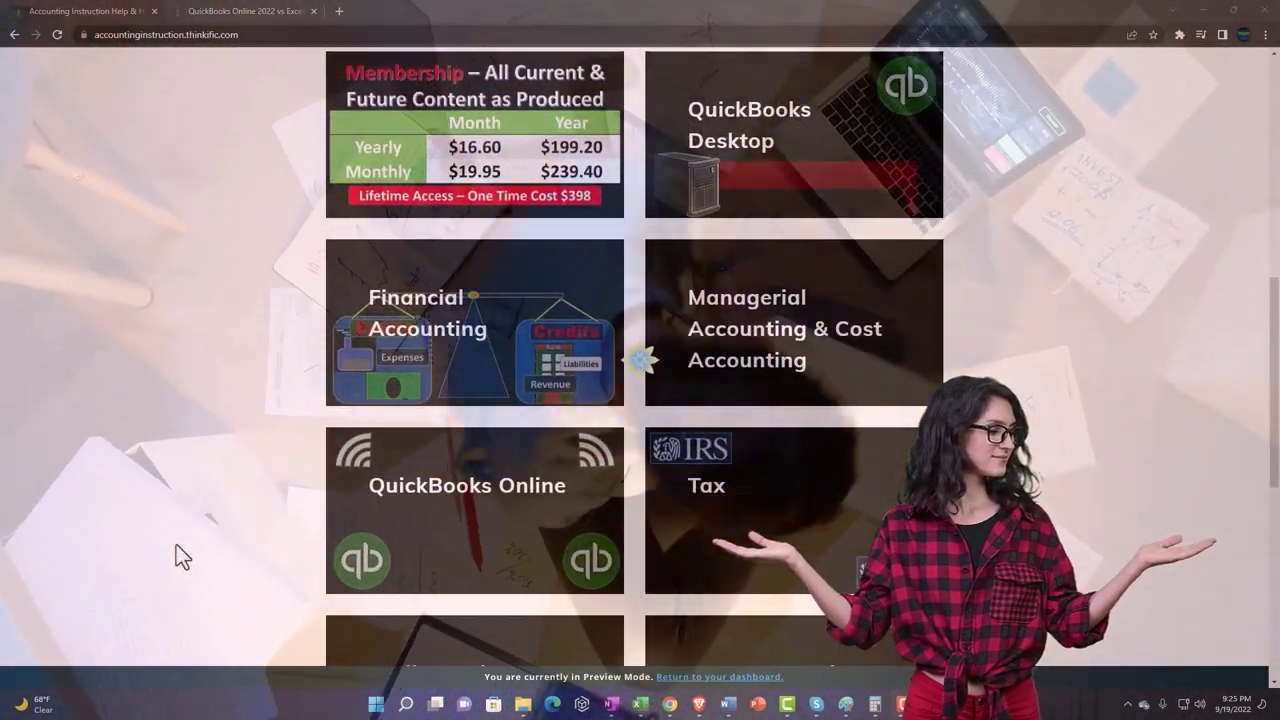
pyautogui.scroll(-1, 178, 557)
pyautogui.scroll(-5, 180, 557)
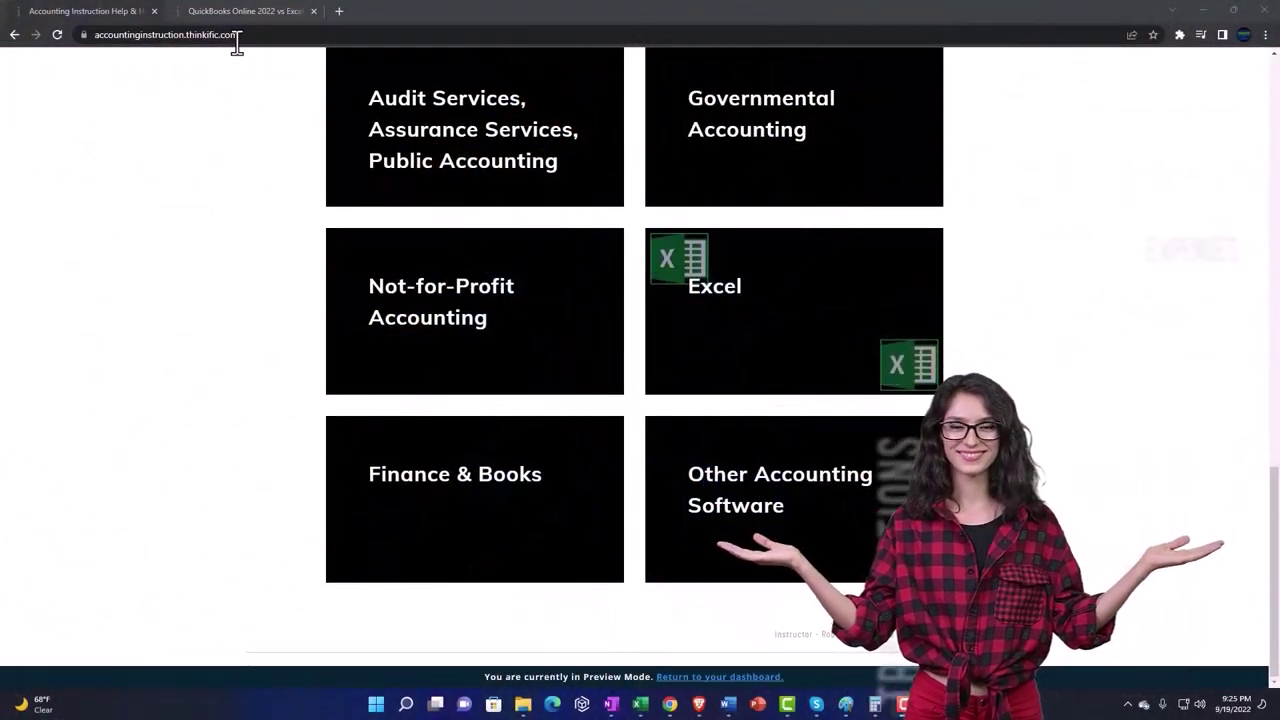
pyautogui.click(229, 11)
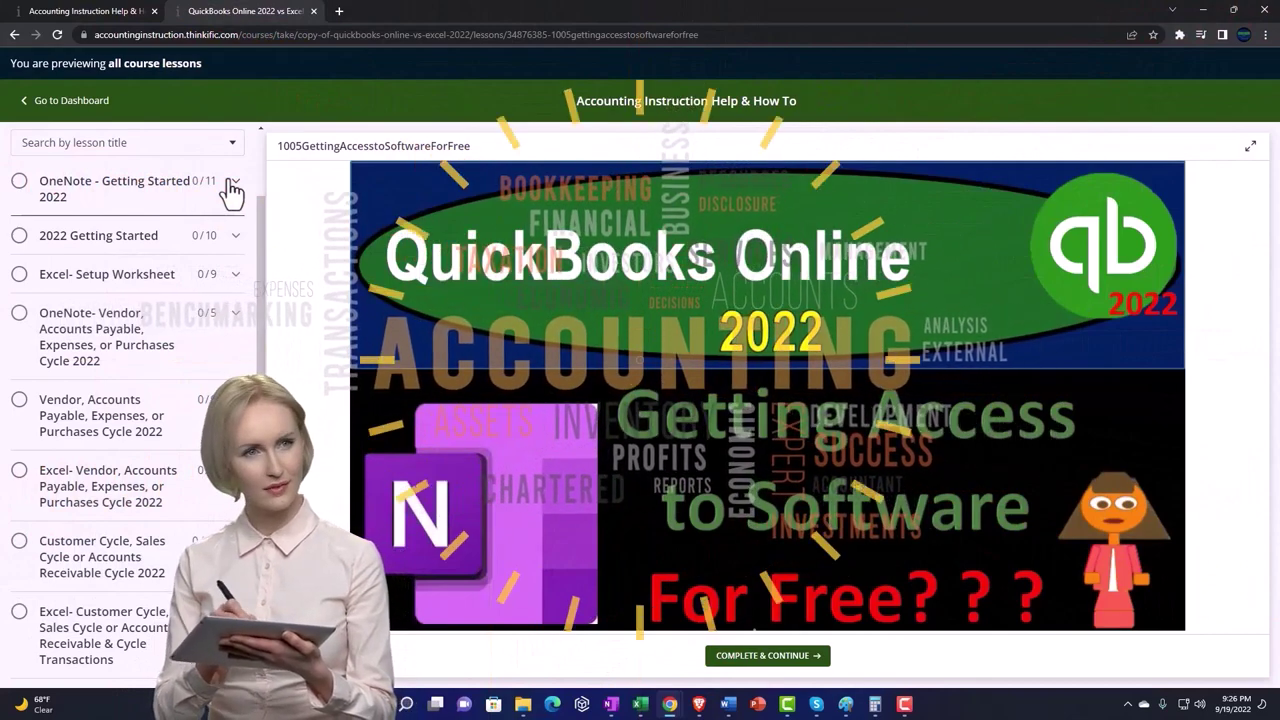
pyautogui.click(232, 188)
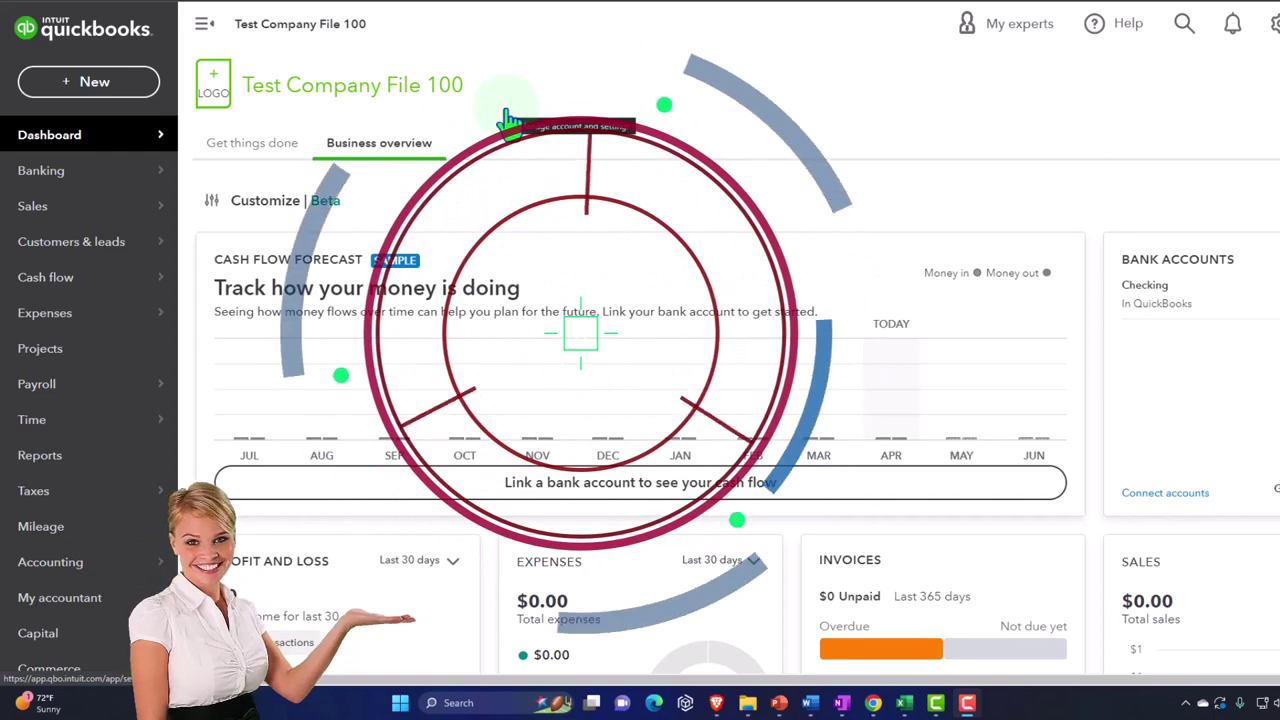
# Check the settings menu, then duplicate the QuickBooks dashboard tab into another browser tab.
pyautogui.click(1274, 24)
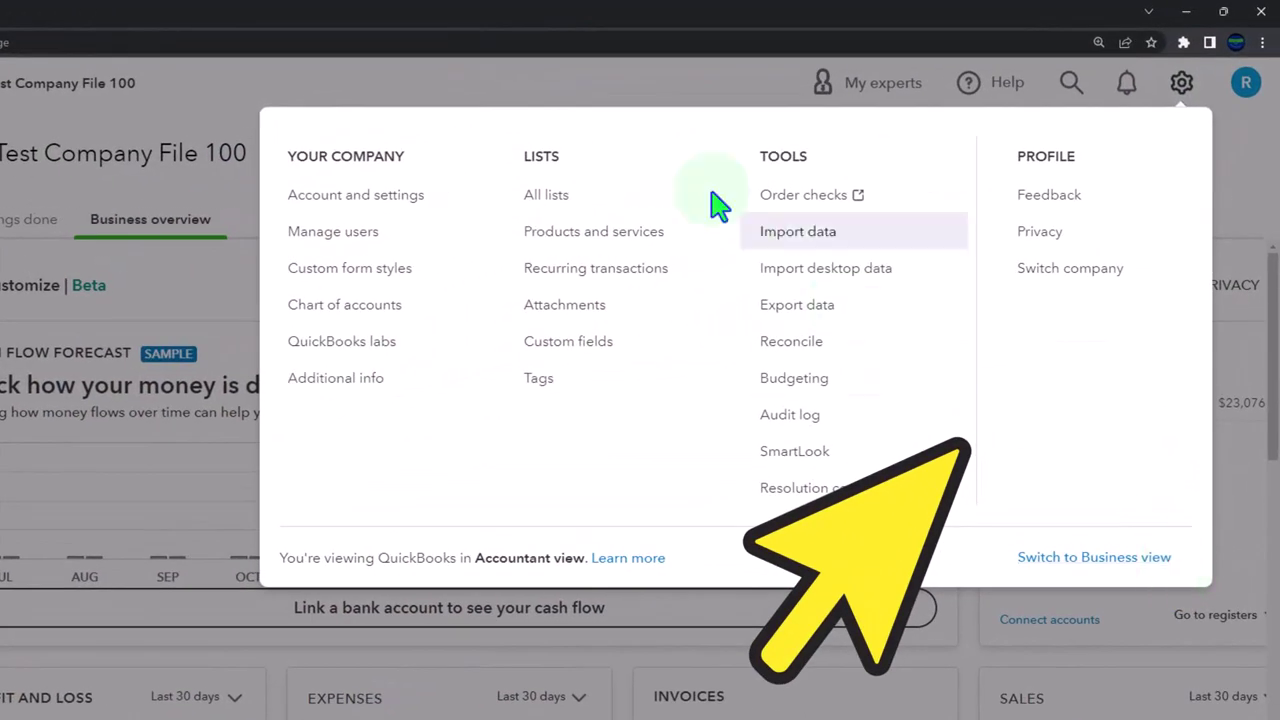
pyautogui.click(583, 90)
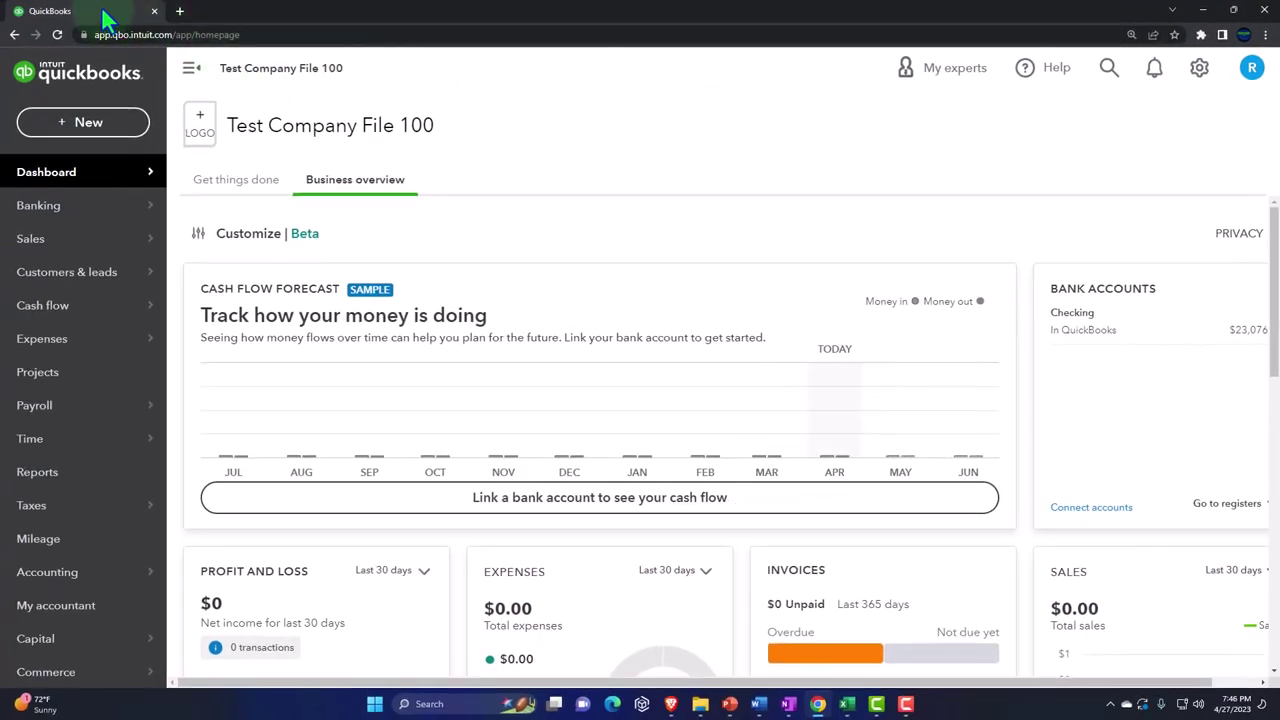
pyautogui.rightClick(107, 20)
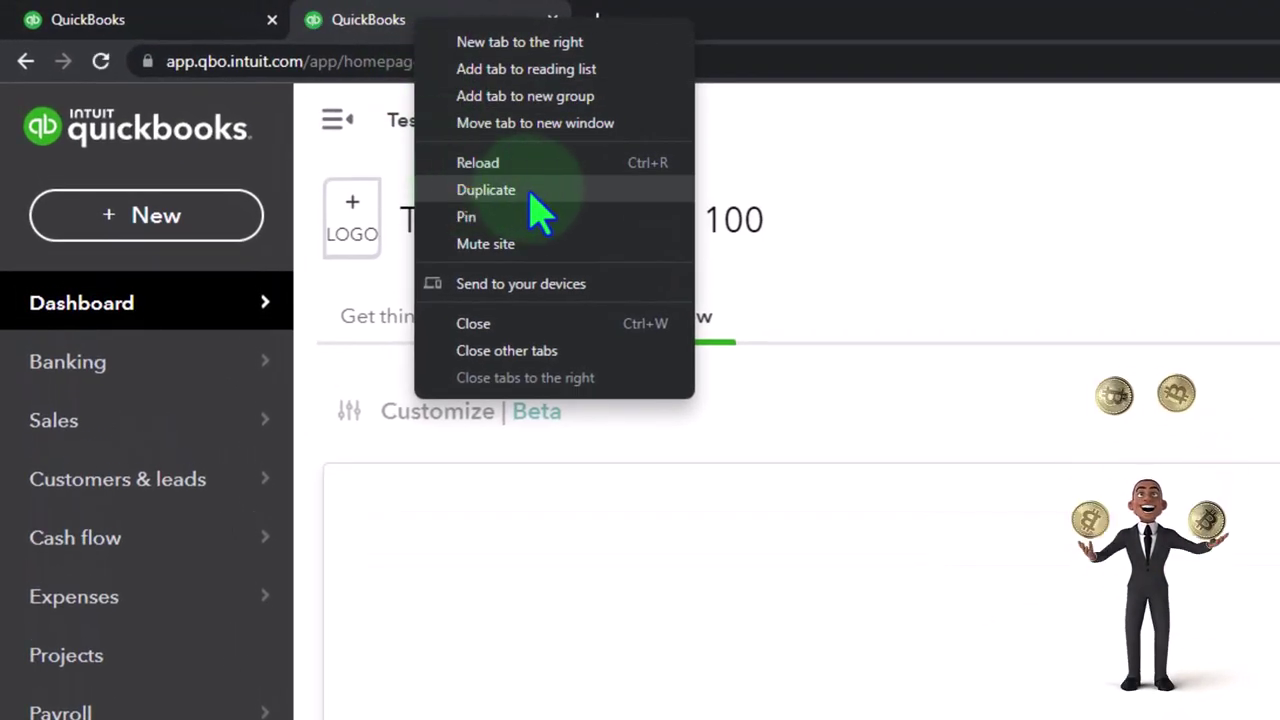
pyautogui.click(532, 195)
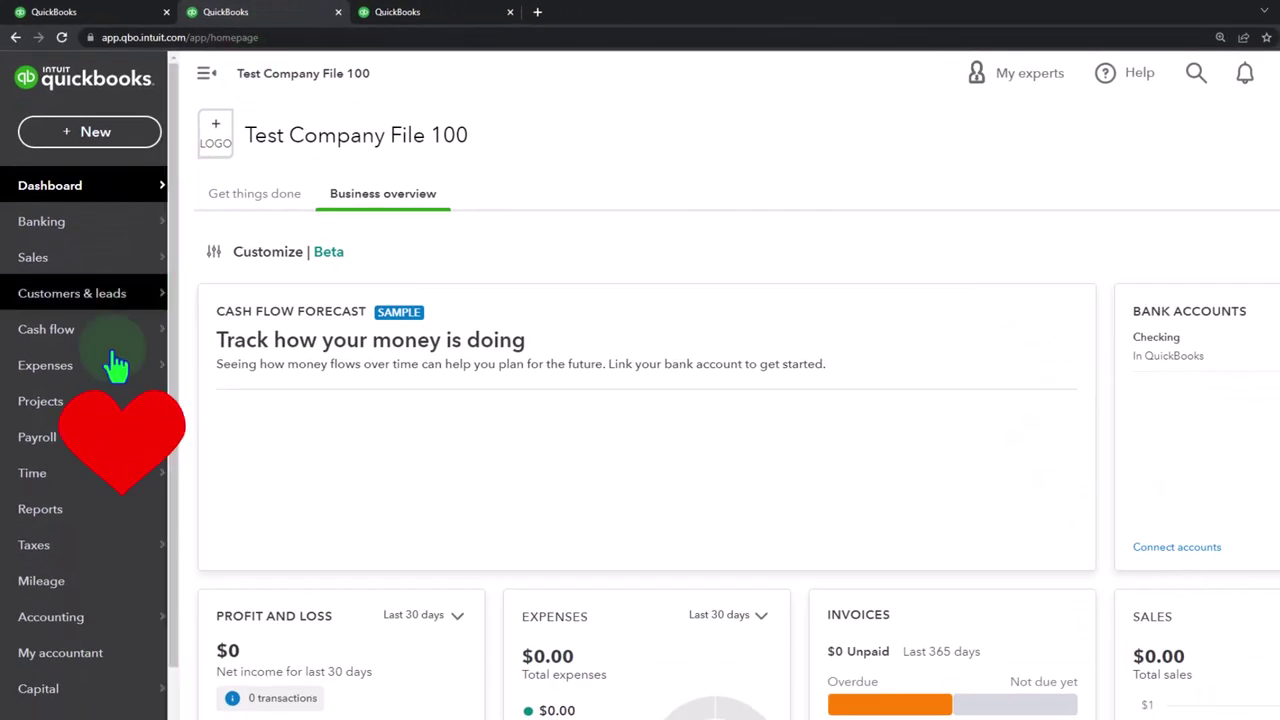
# Run the Balance Sheet for 01/01/2025–12/31/2025 with columns displayed by Classes.
pyautogui.click(58, 522)
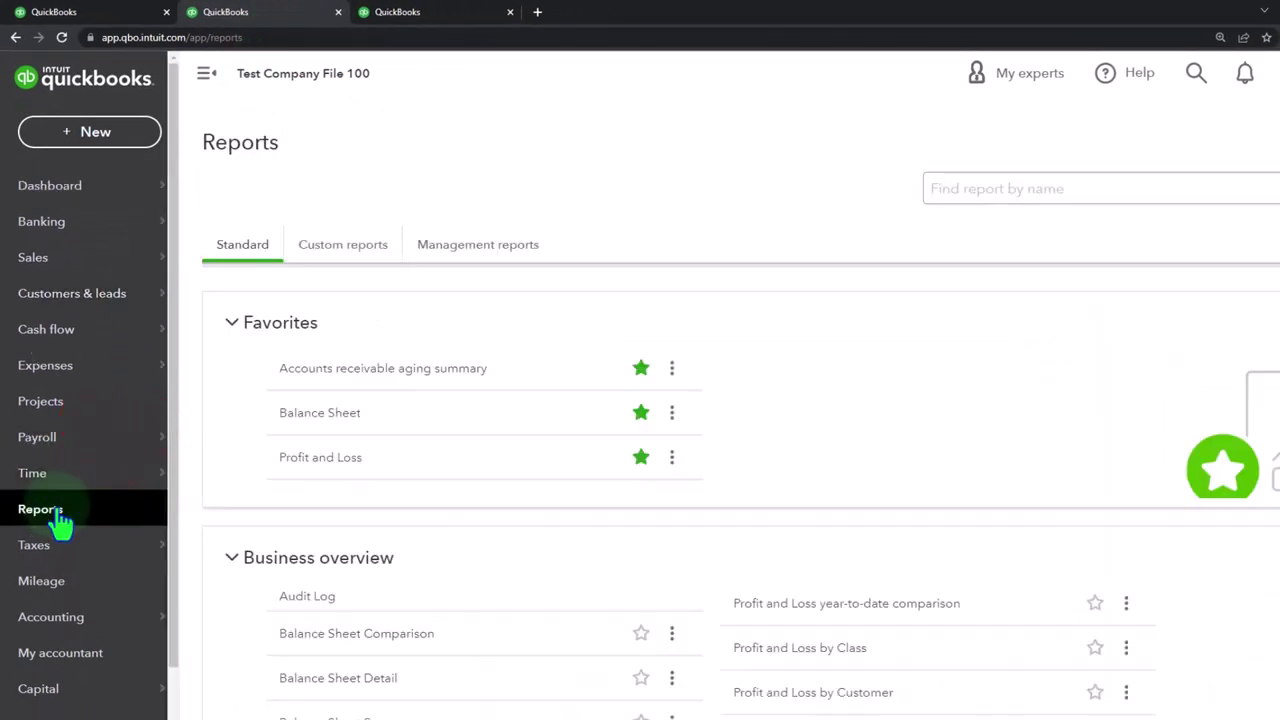
pyautogui.click(290, 411)
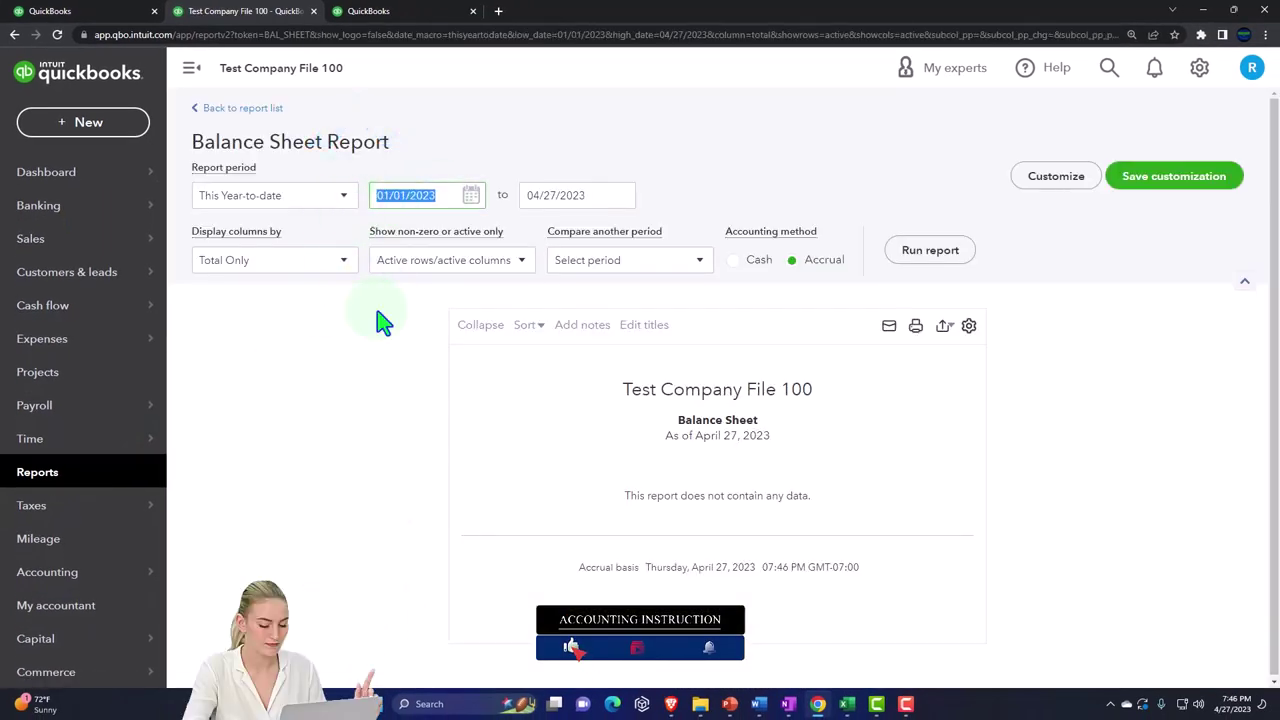
pyautogui.write('0')
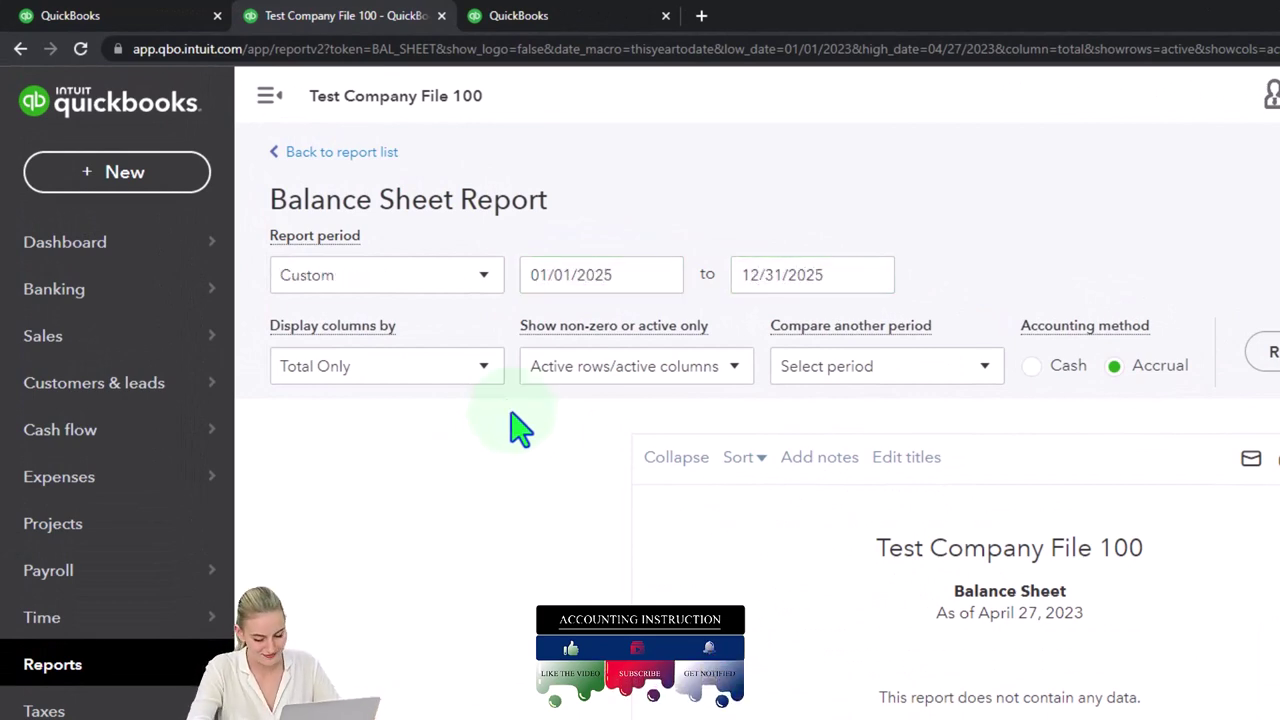
pyautogui.click(484, 368)
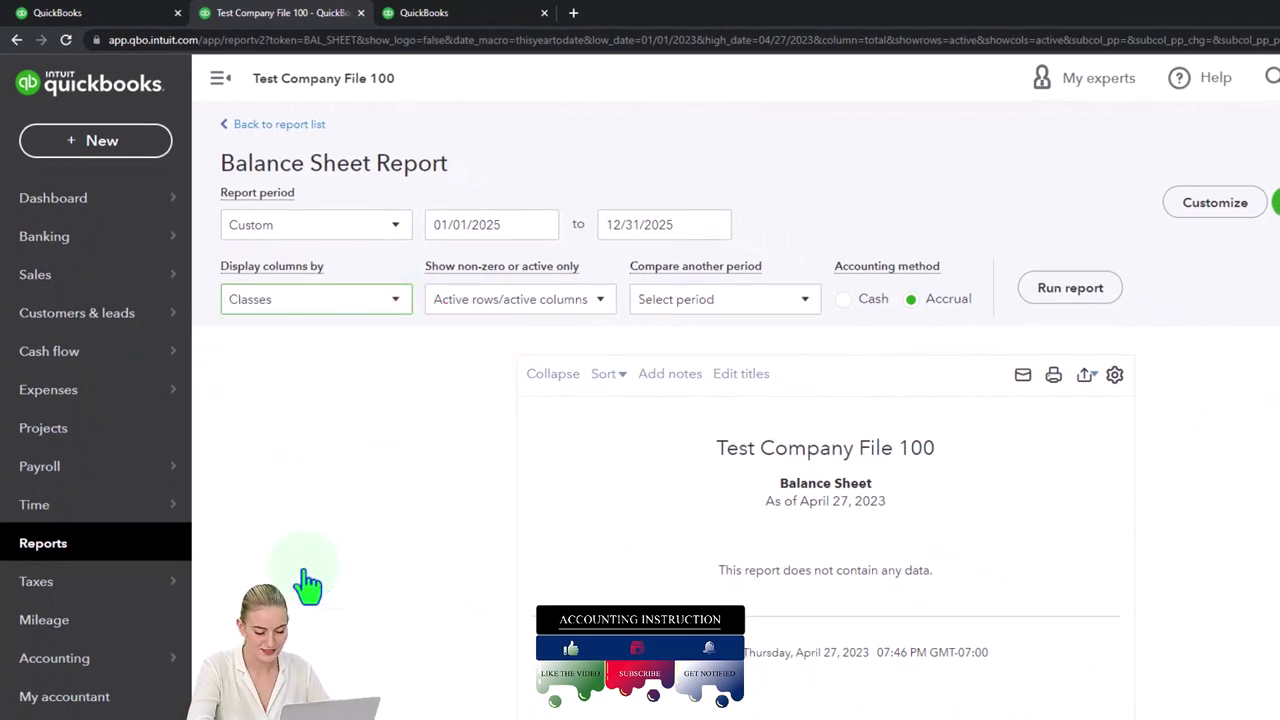
pyautogui.click(1066, 300)
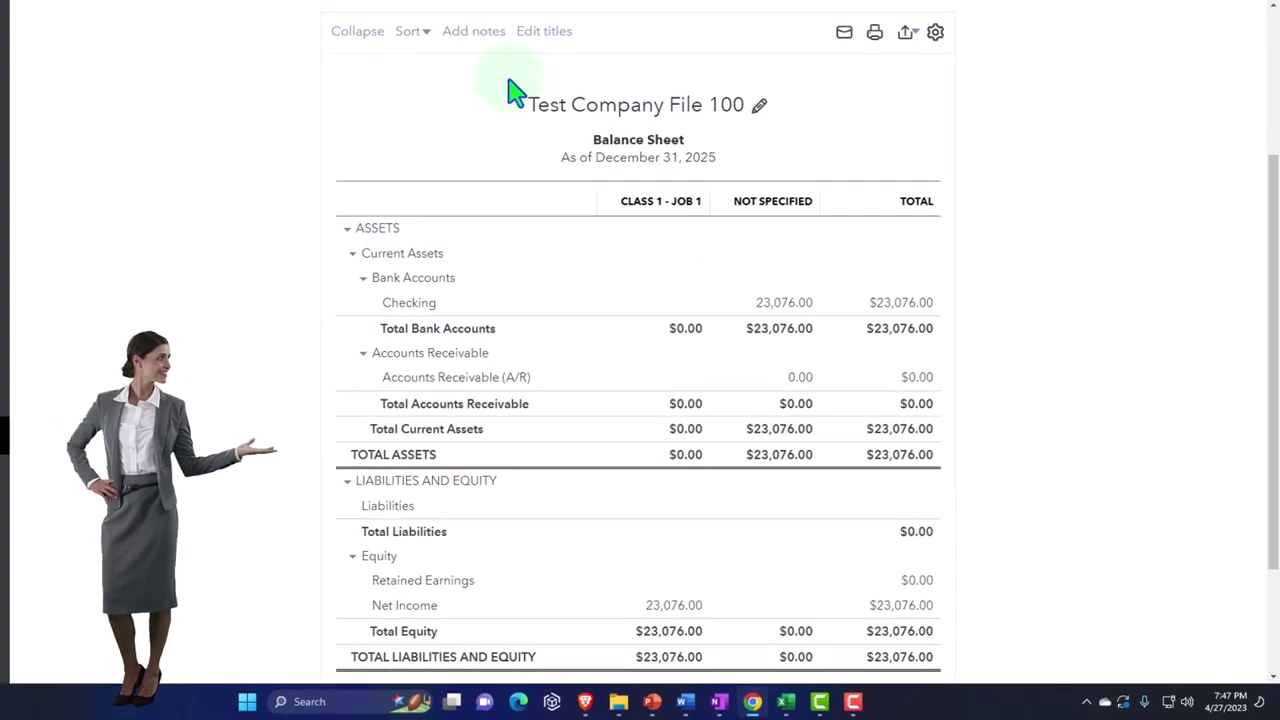
# In the third tab, open the Profit and Loss report dated 07/01/2025 to 12/31/2025.
pyautogui.click(402, 16)
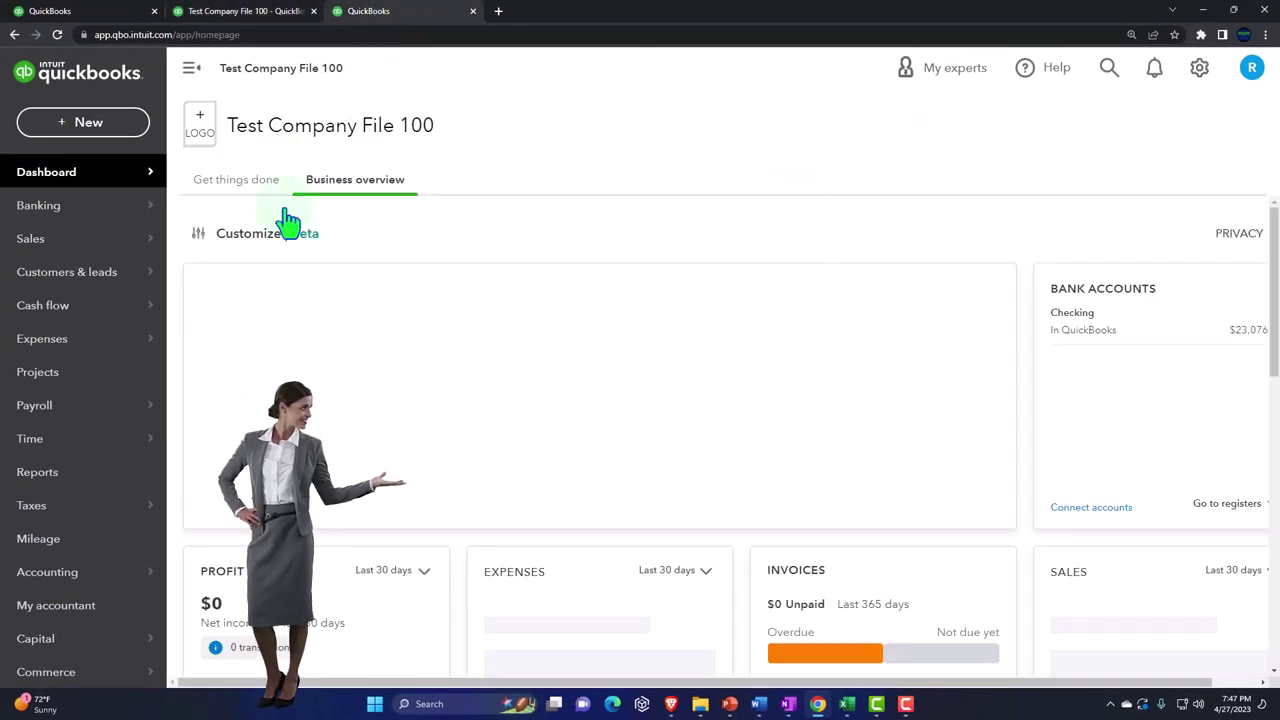
pyautogui.click(57, 470)
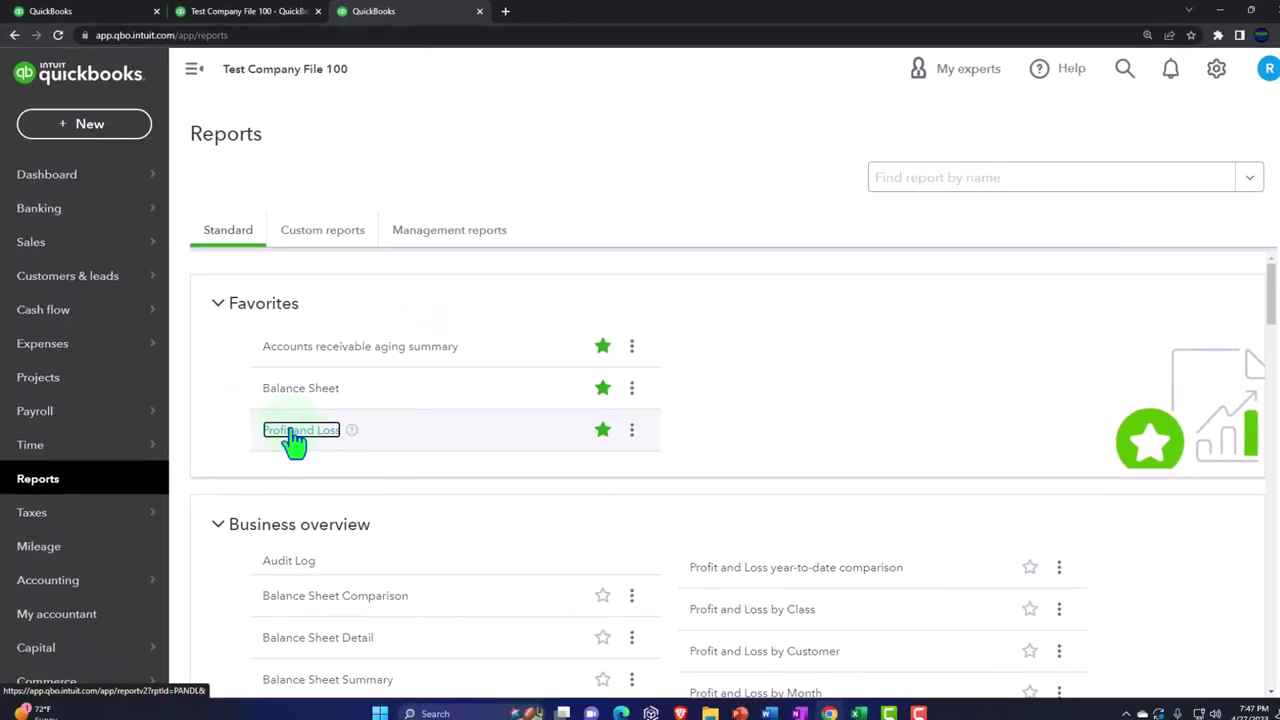
pyautogui.click(362, 534)
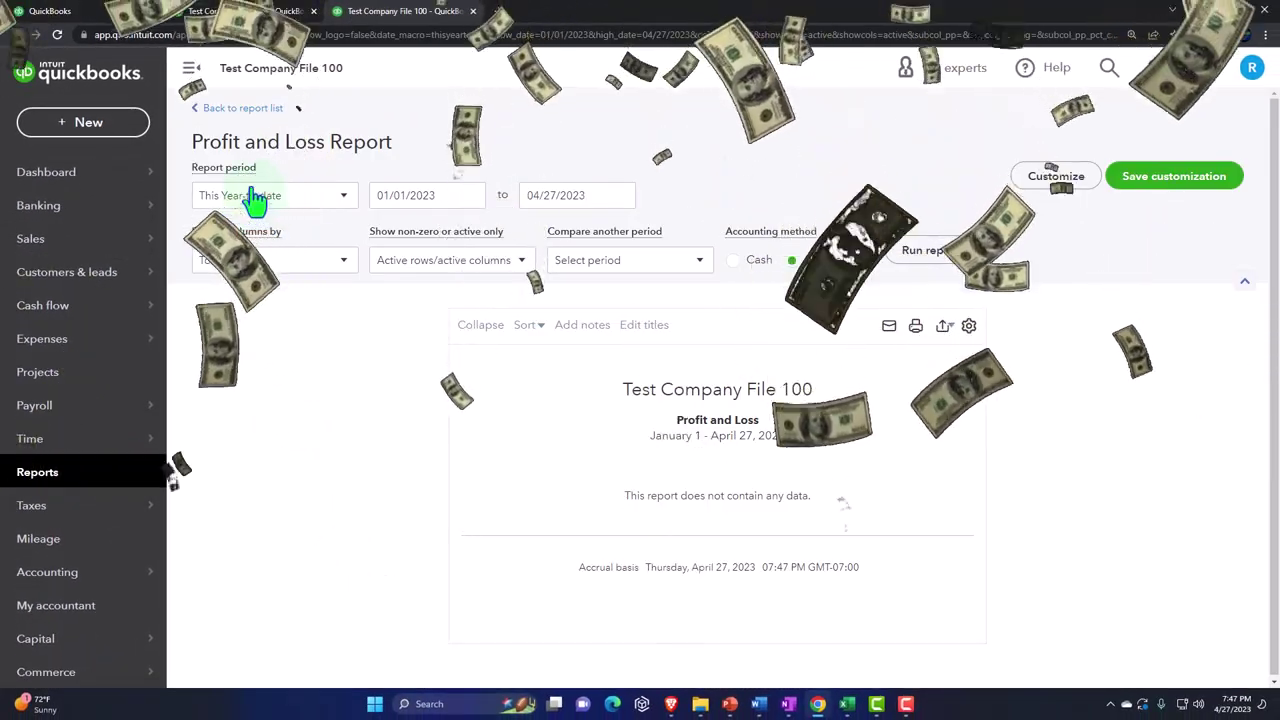
pyautogui.click(190, 68)
pyautogui.click(265, 196)
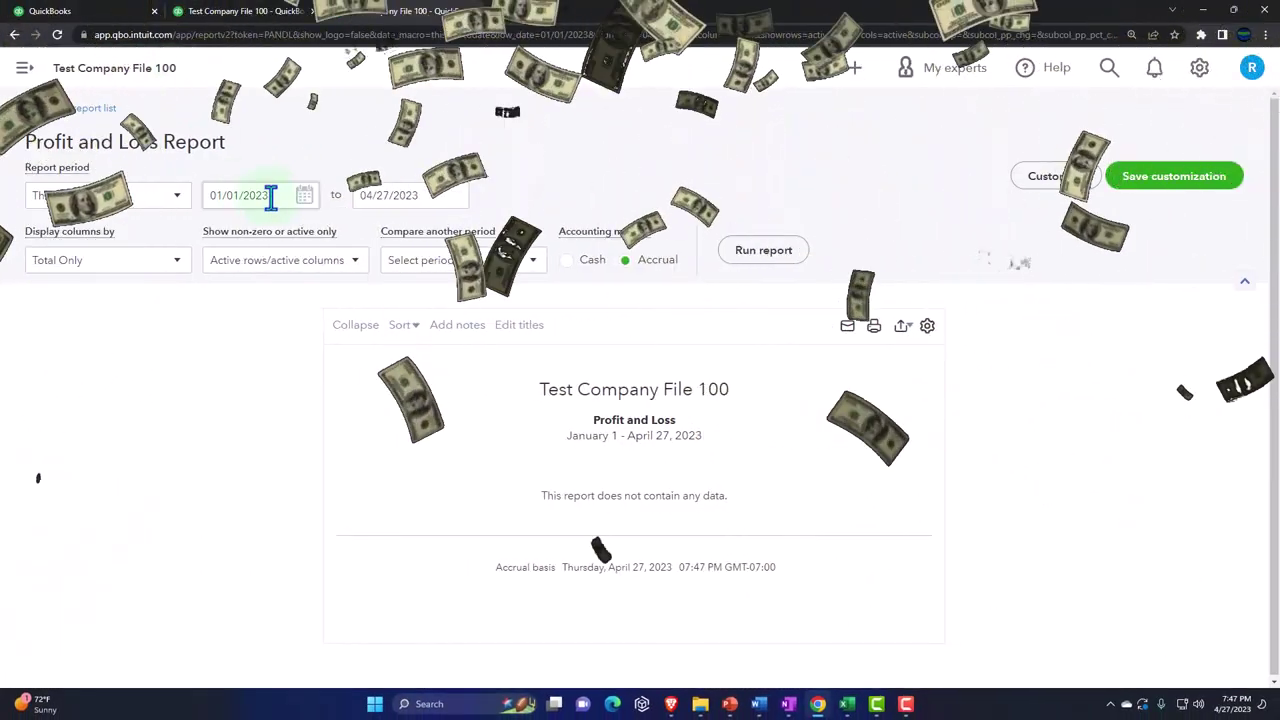
pyautogui.write('07/')
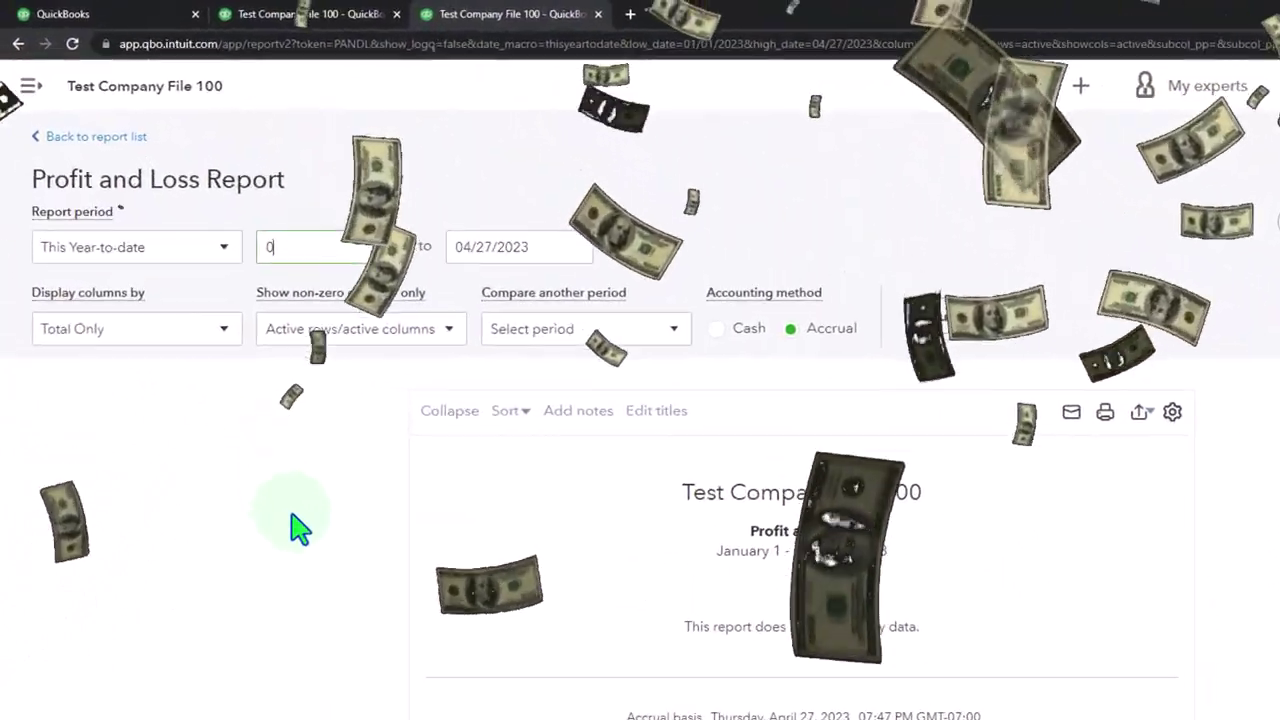
pyautogui.write('01/2025')
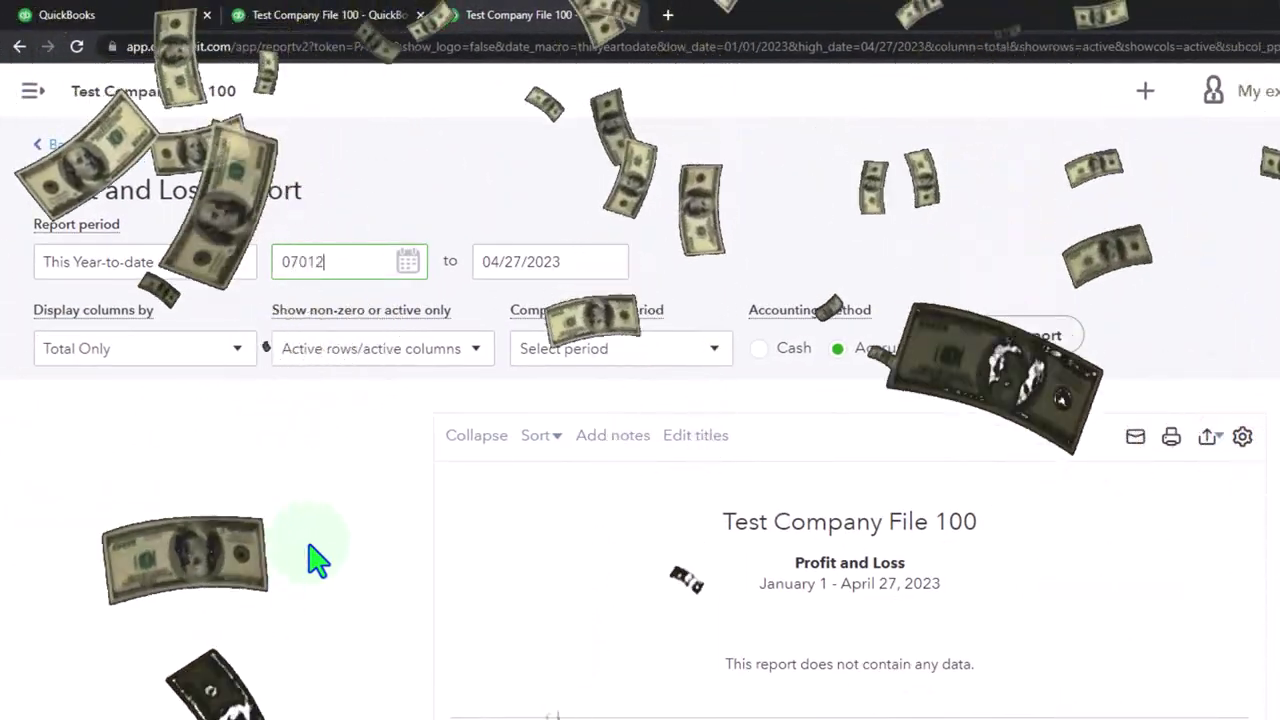
pyautogui.press('Tab')
pyautogui.write('12312025')
pyautogui.press('Tab')
# Display the Profit and Loss columns by Months, run it and review the monthly results.
pyautogui.click(238, 352)
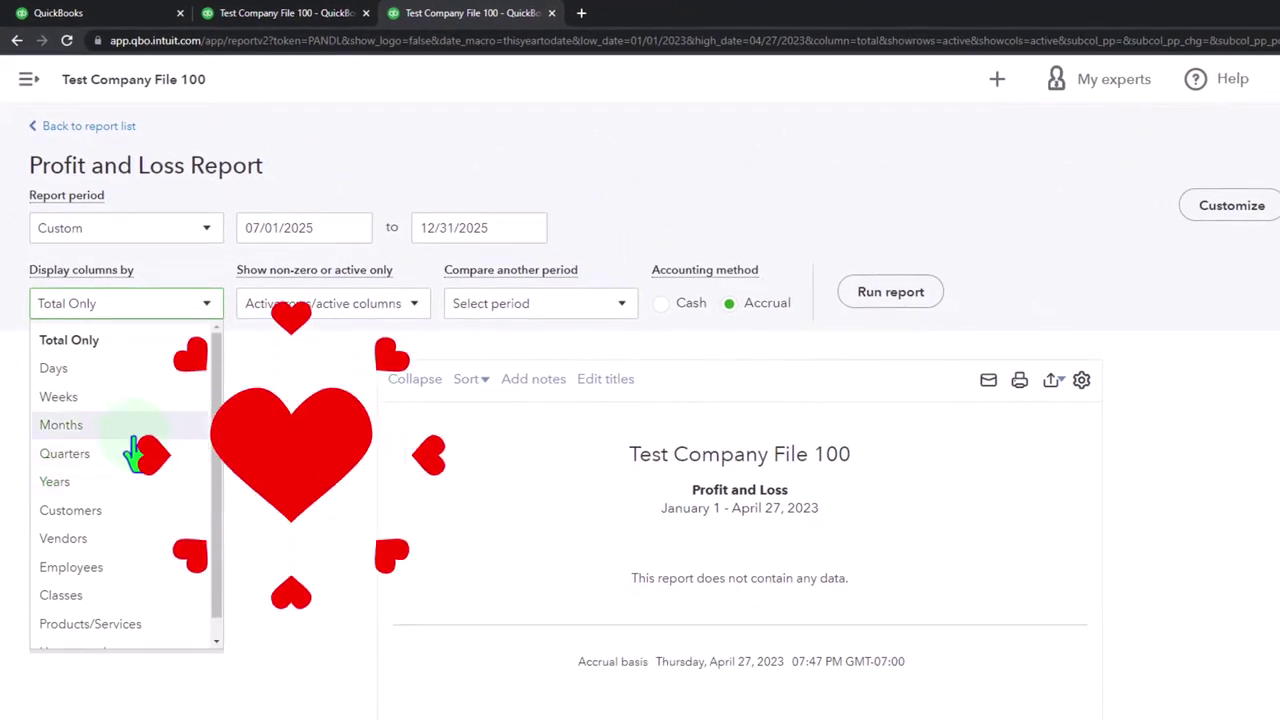
pyautogui.click(140, 425)
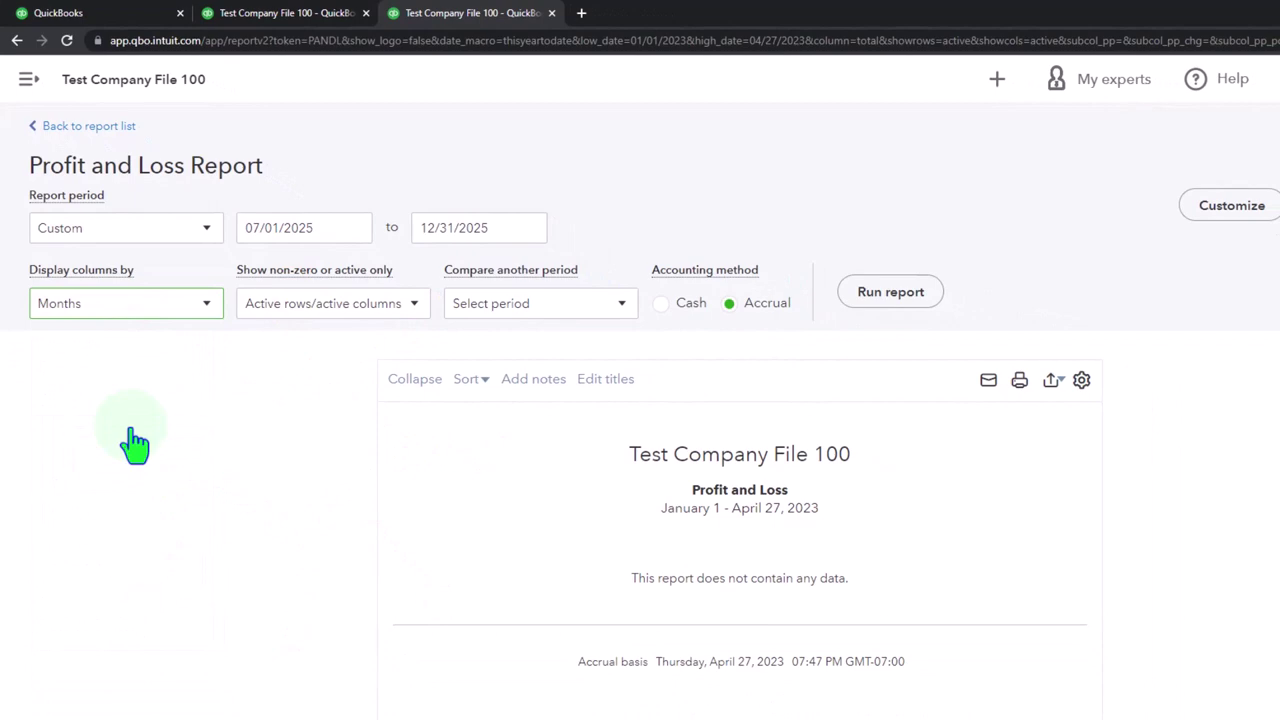
pyautogui.click(890, 292)
pyautogui.scroll(-2, 850, 300)
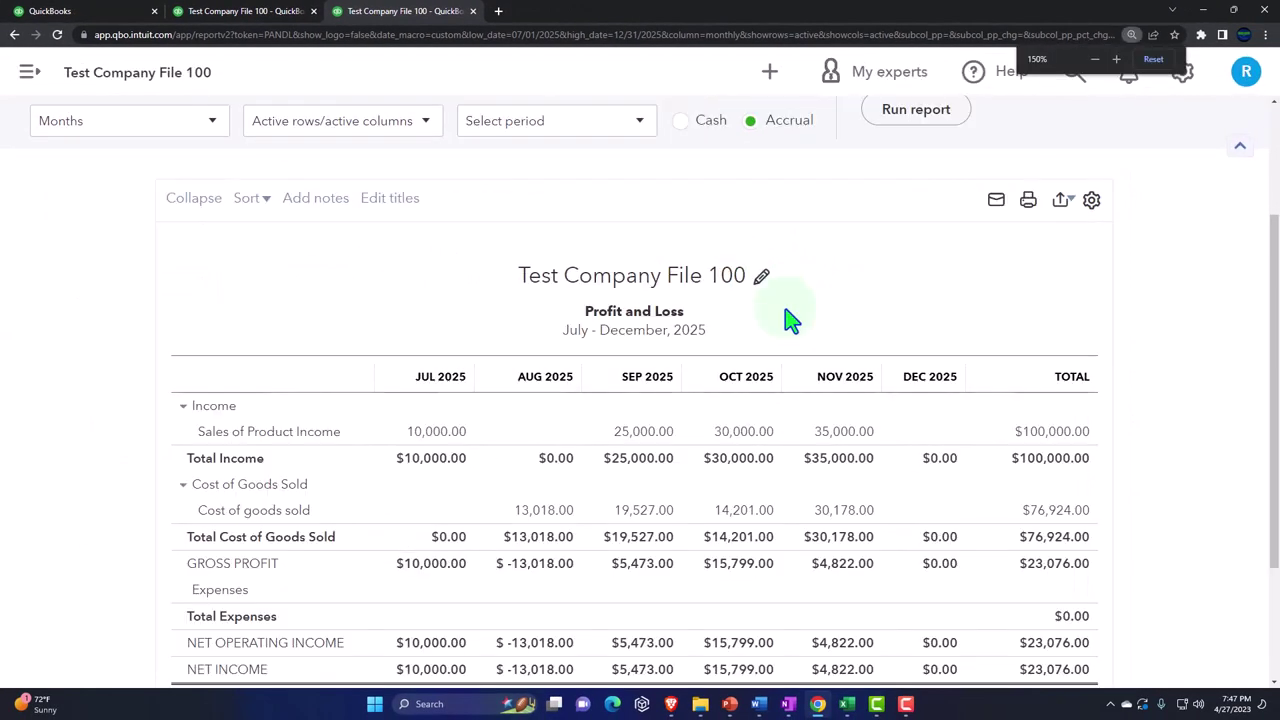
pyautogui.scroll(-1, 786, 320)
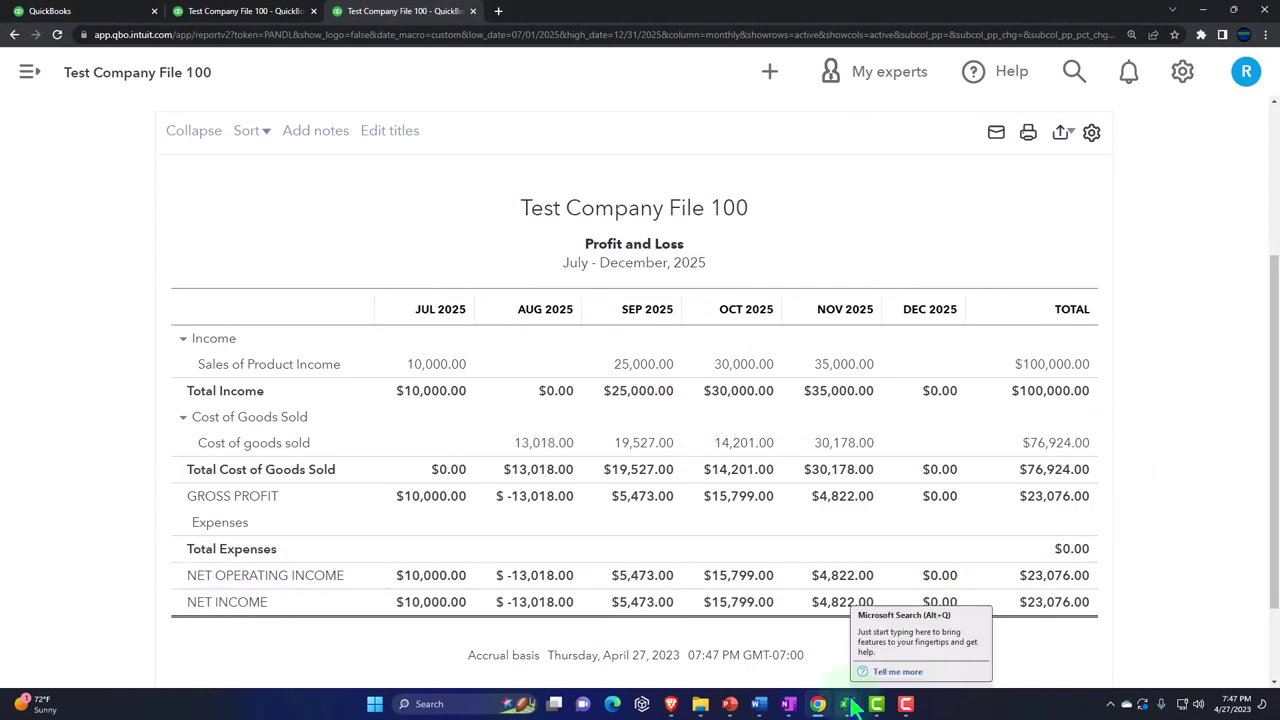
# Bring the Worksheet Project Sheet workbook forward and select every cell on its Blank sheet.
pyautogui.moveTo(846, 704)
pyautogui.click(808, 634)
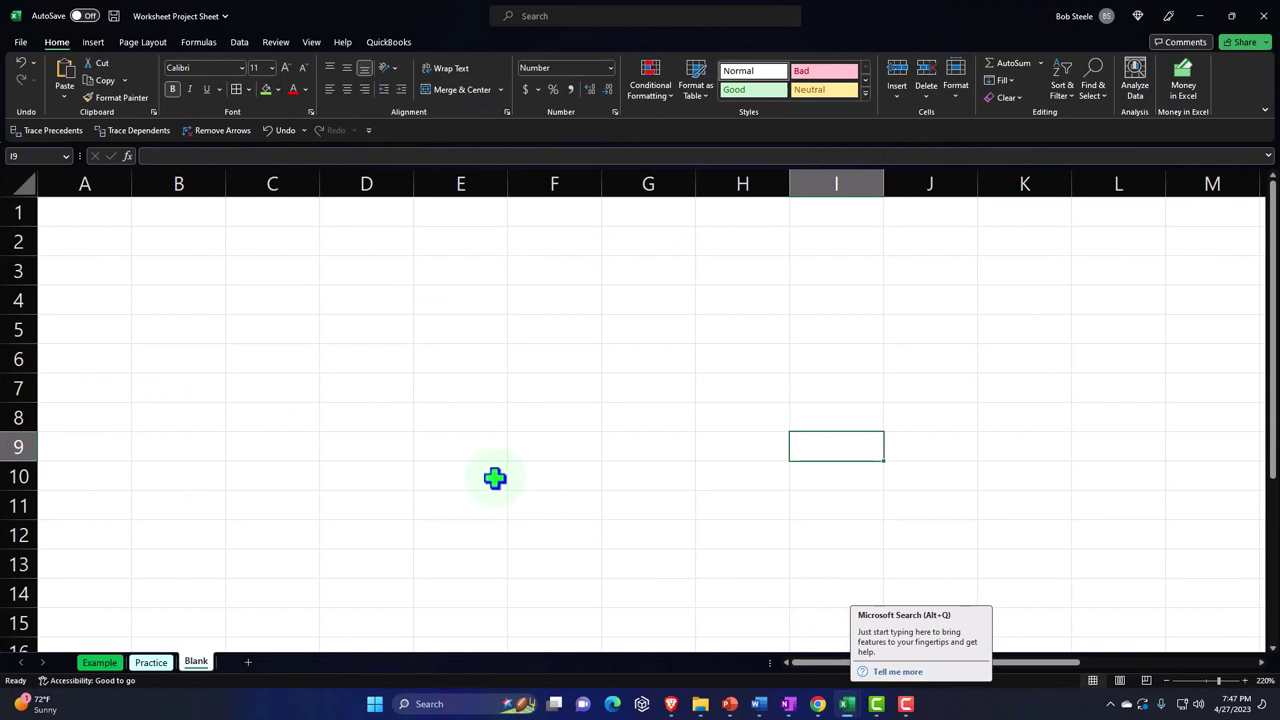
pyautogui.click(494, 477)
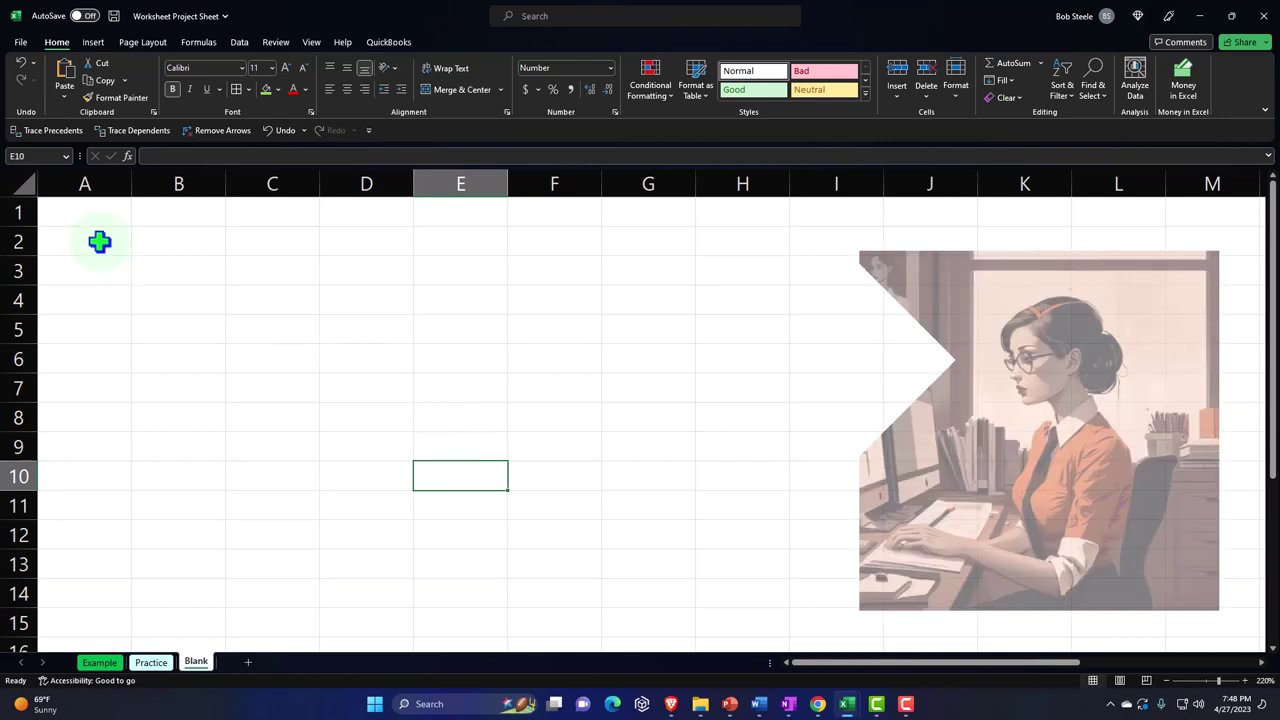
pyautogui.click(25, 184)
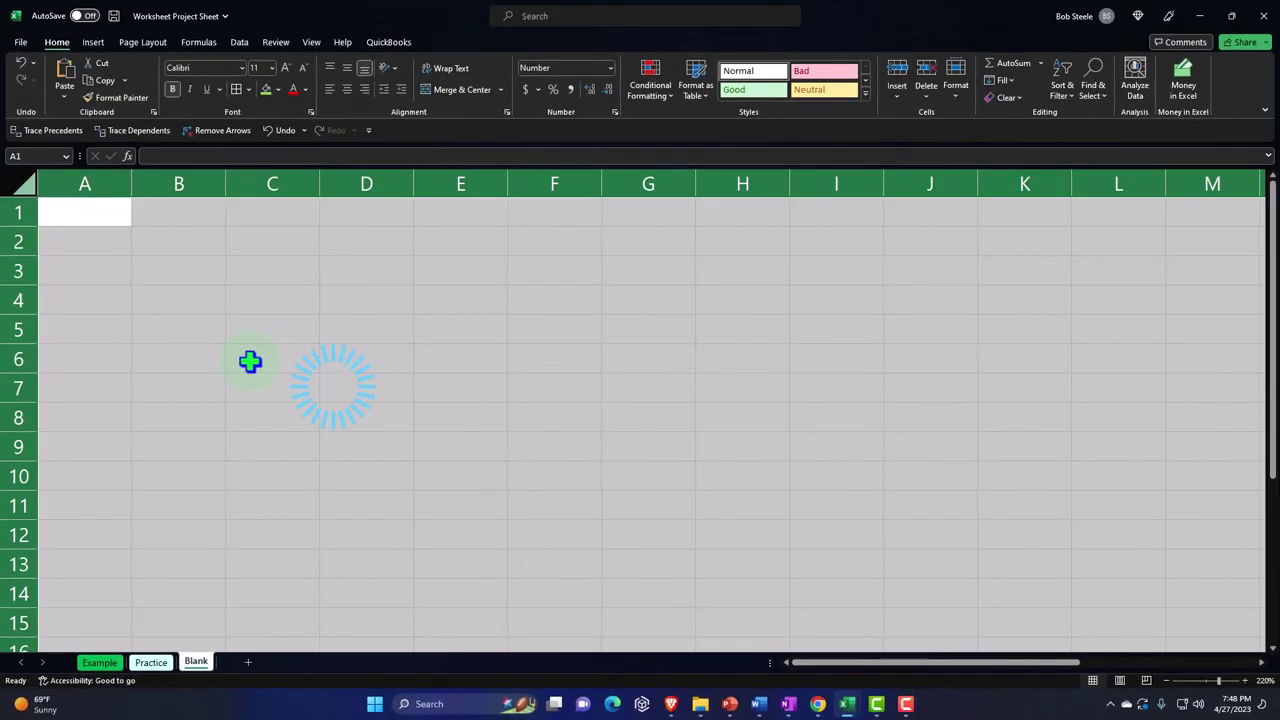
# Format all Blank-sheet cells as Currency with 0 decimals, symbol None and red parenthesised negatives.
pyautogui.rightClick(470, 60)
pyautogui.hotkey('ctrl', '1')
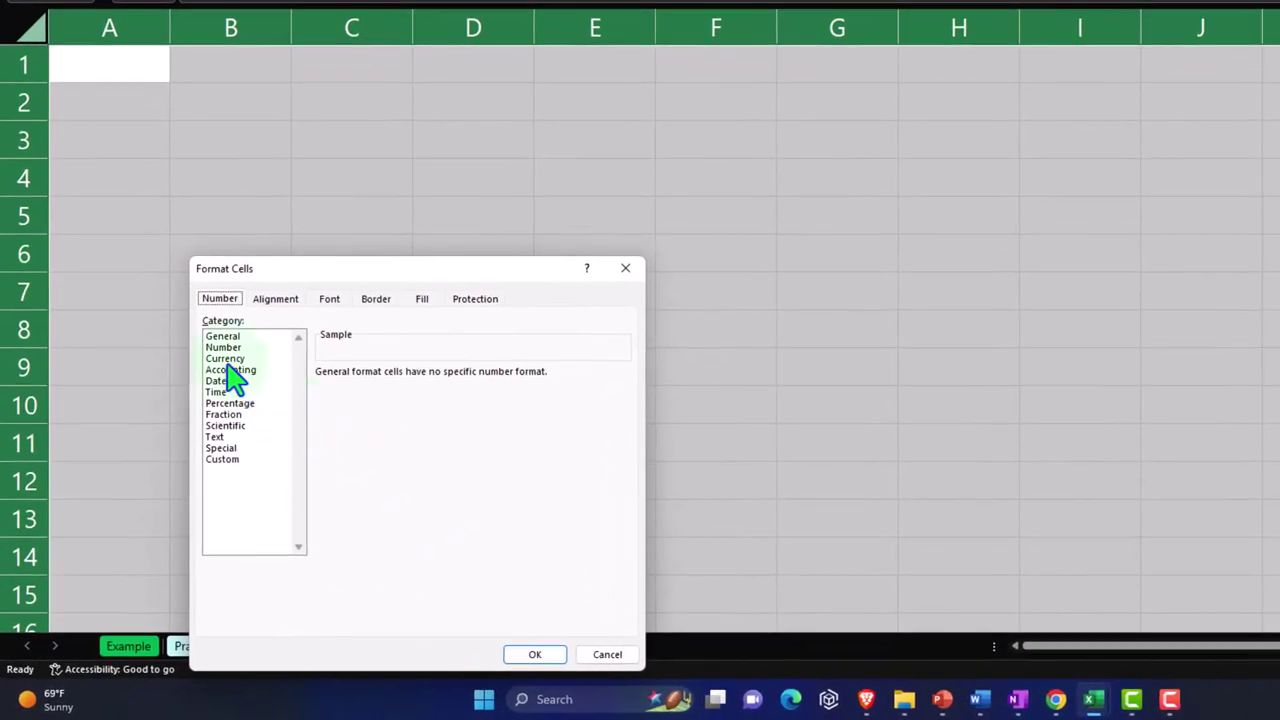
pyautogui.click(355, 463)
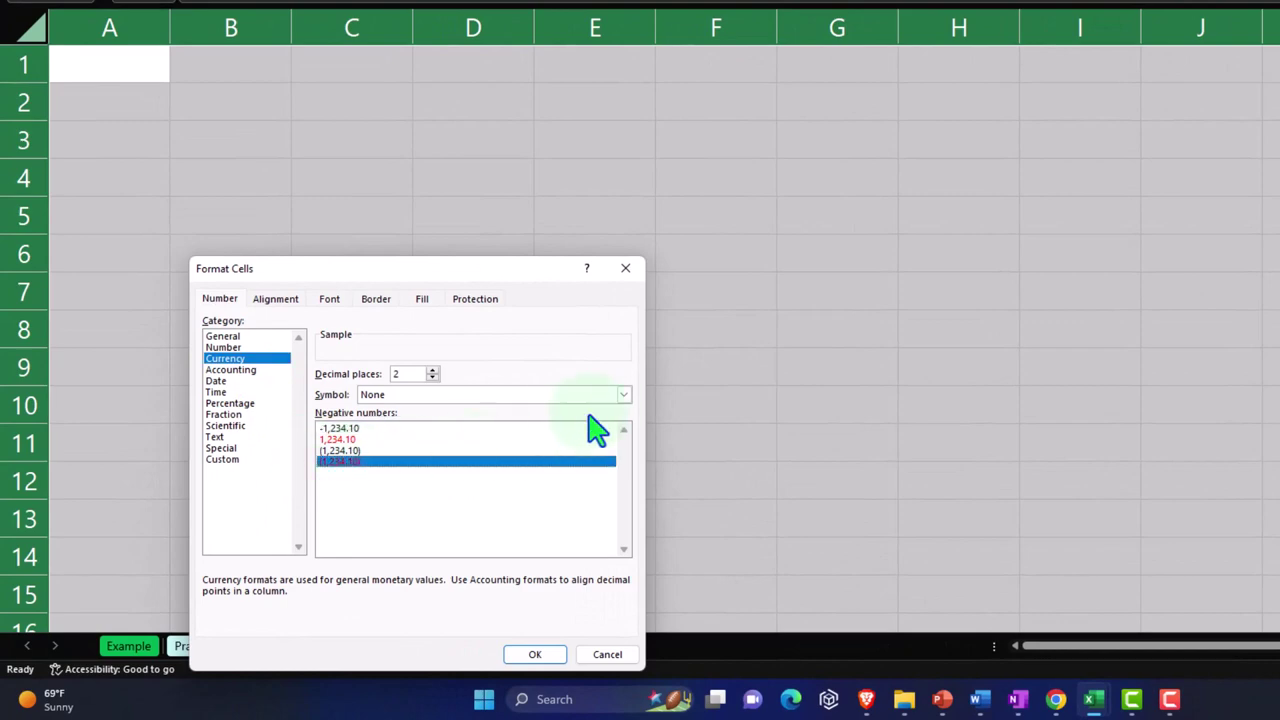
pyautogui.click(623, 394)
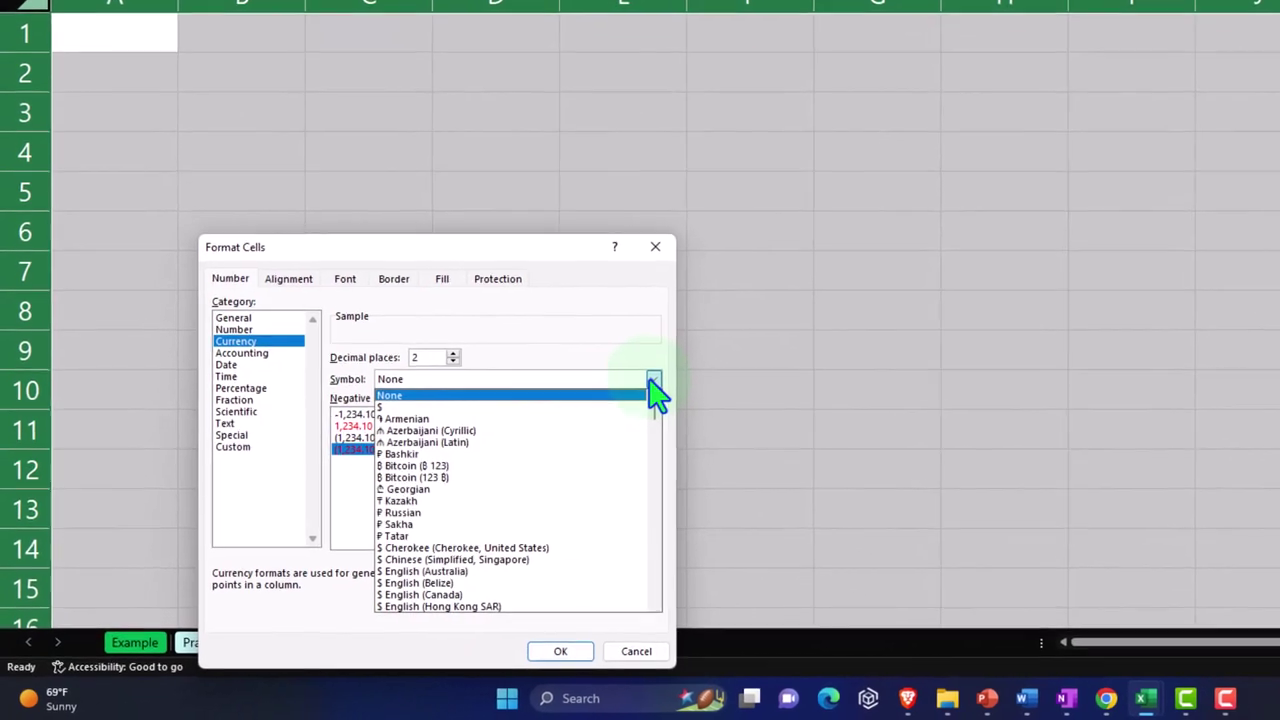
pyautogui.click(656, 388)
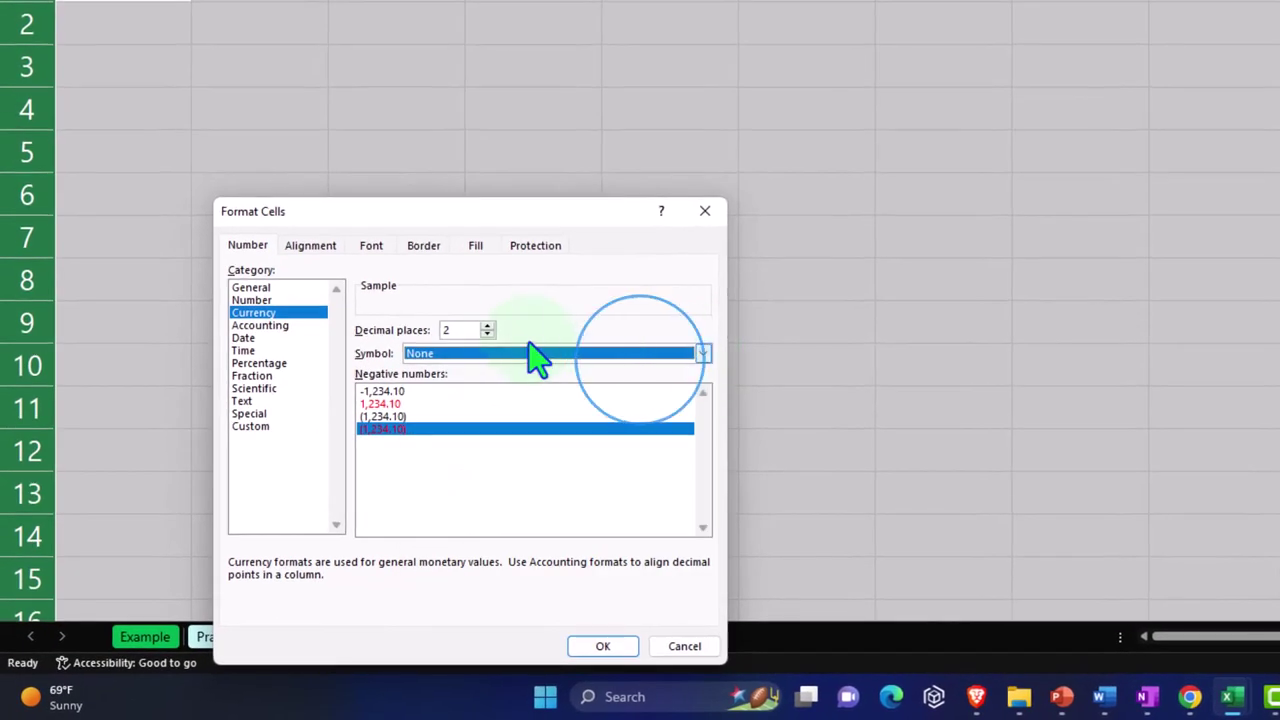
pyautogui.click(453, 361)
pyautogui.click(453, 361)
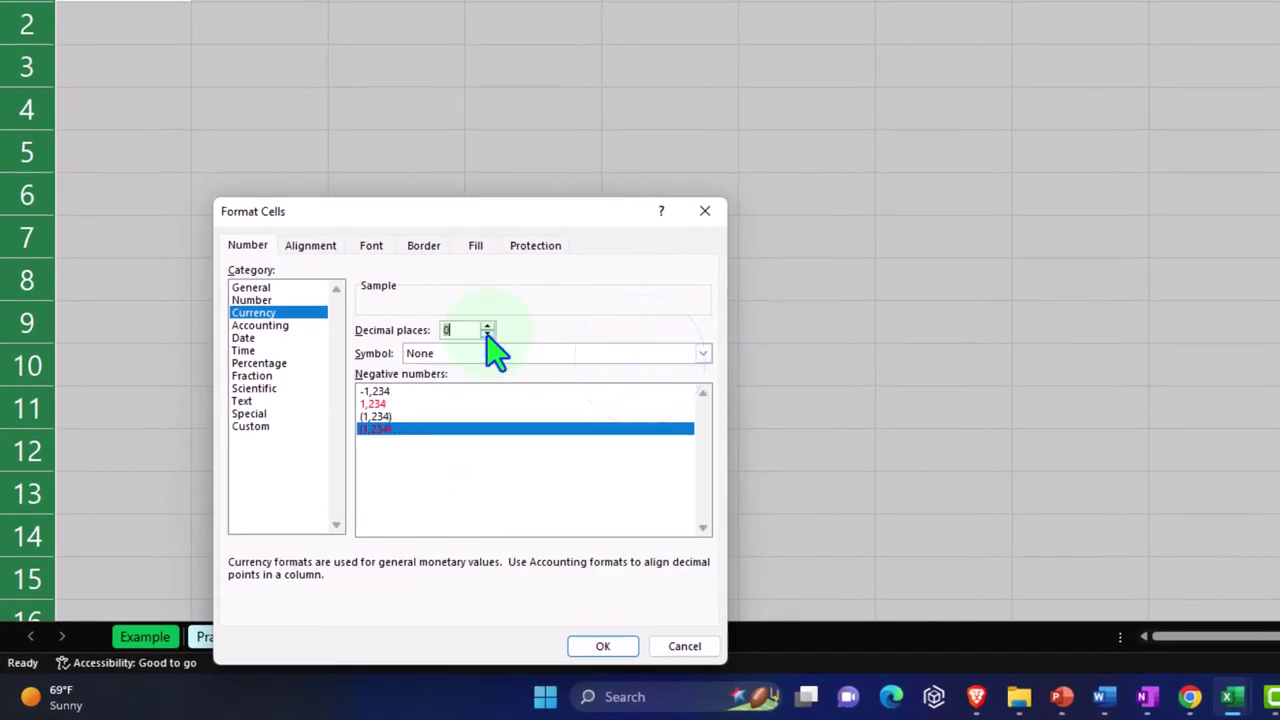
pyautogui.click(603, 647)
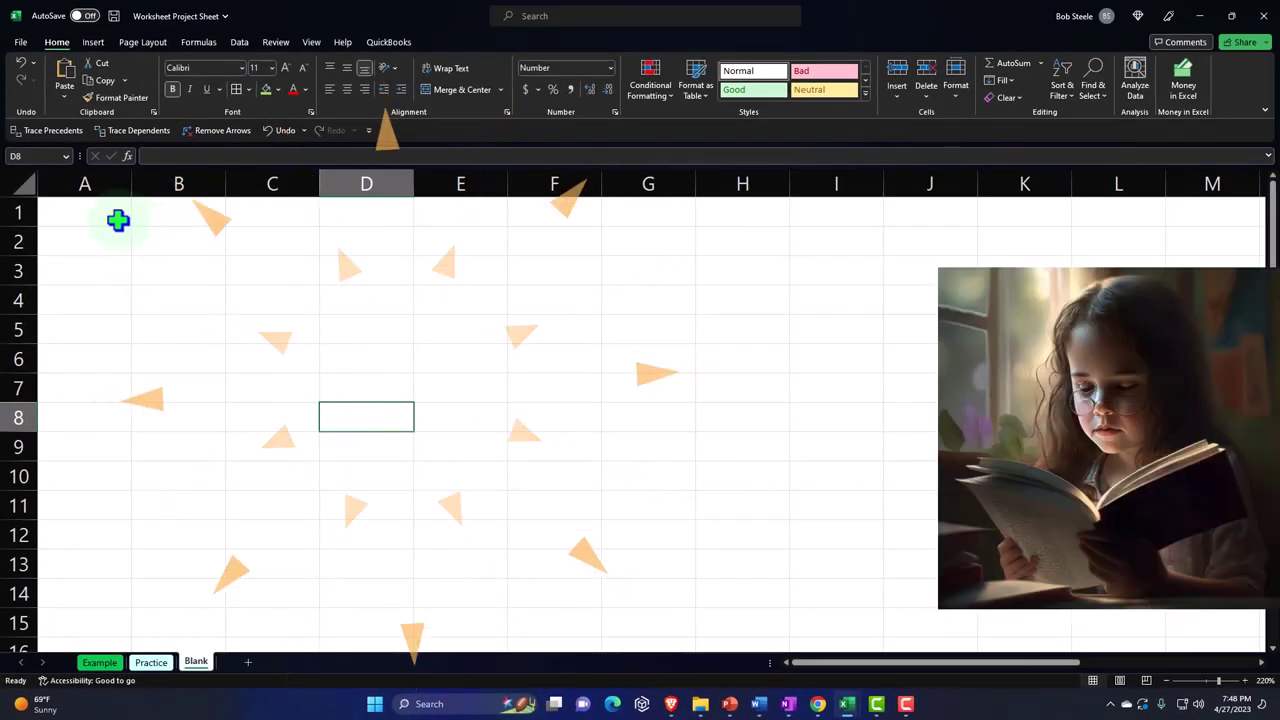
# Enter the heading 'Job 2 Estimate' in A1 and widen column A to fit it.
pyautogui.click(118, 218)
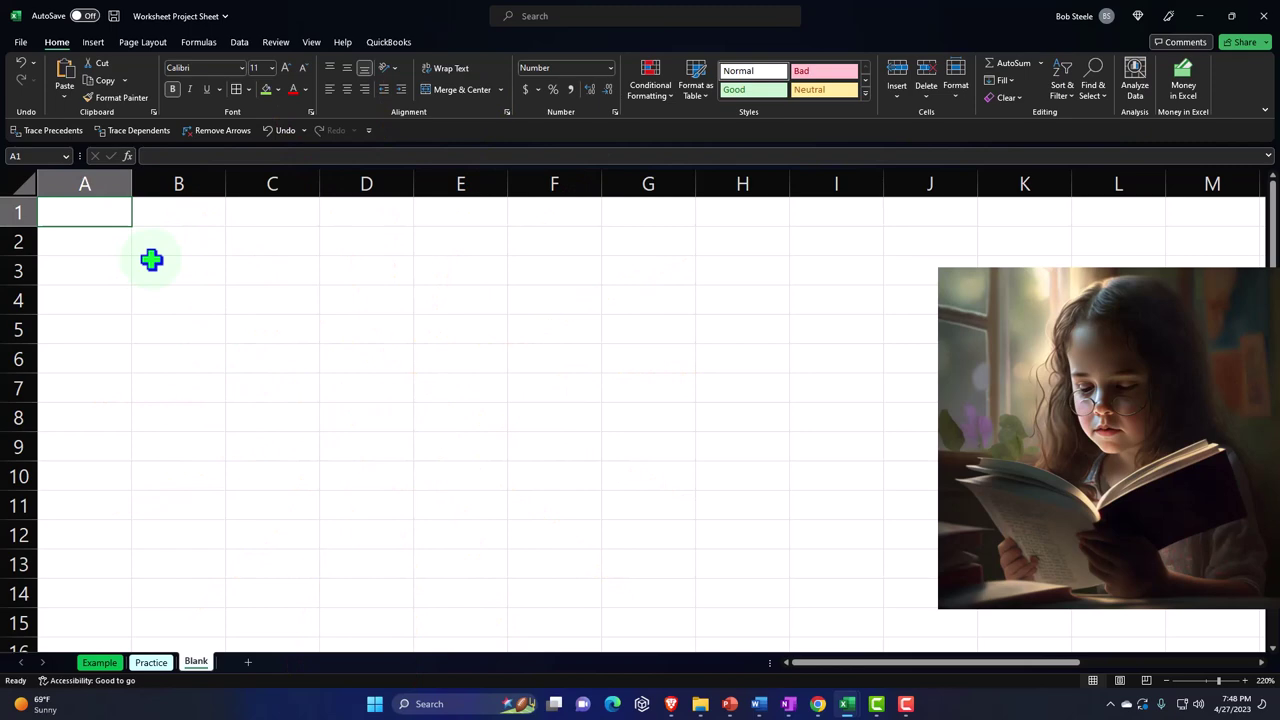
pyautogui.write('Job')
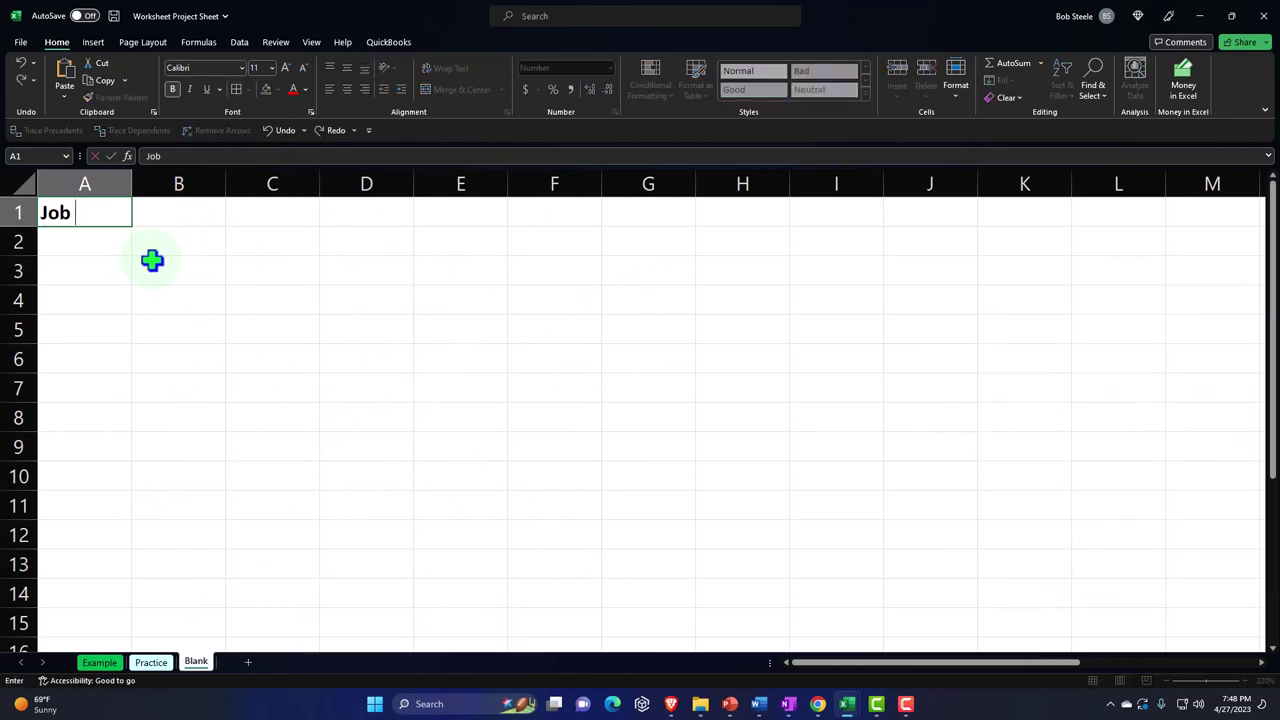
pyautogui.write(' 2 Es')
pyautogui.write('ti')
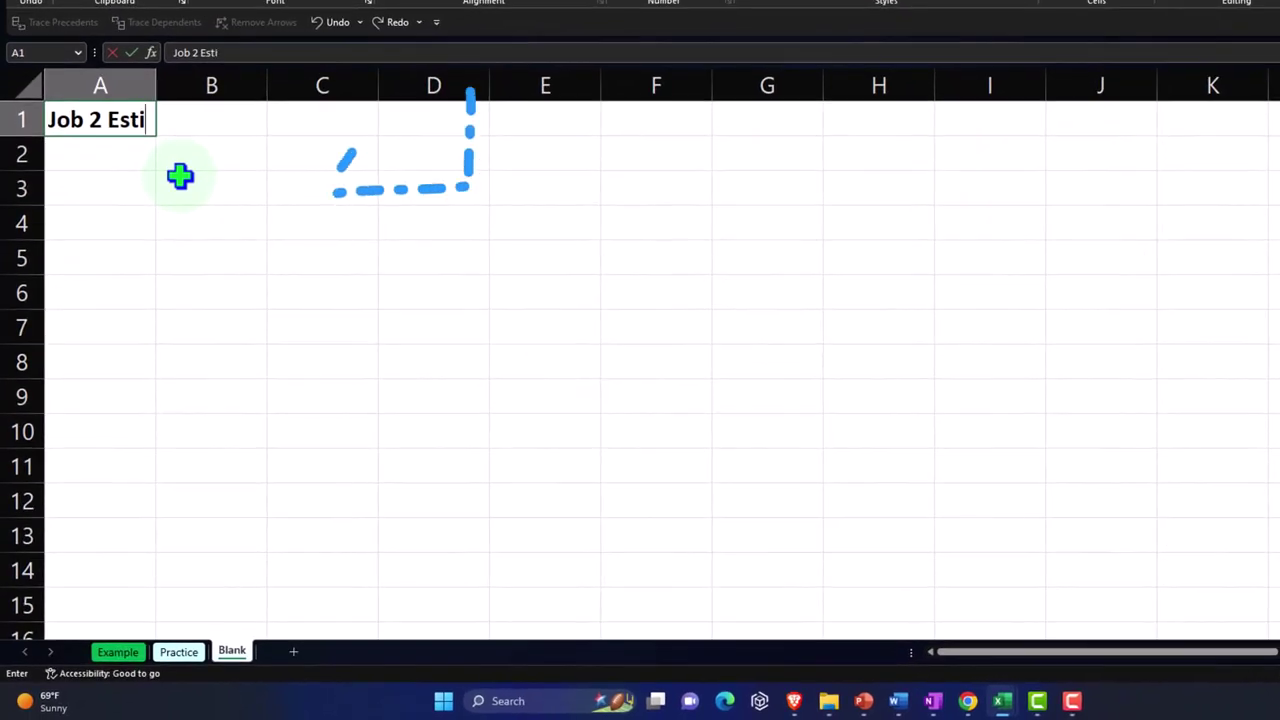
pyautogui.write('mate')
pyautogui.press('Return')
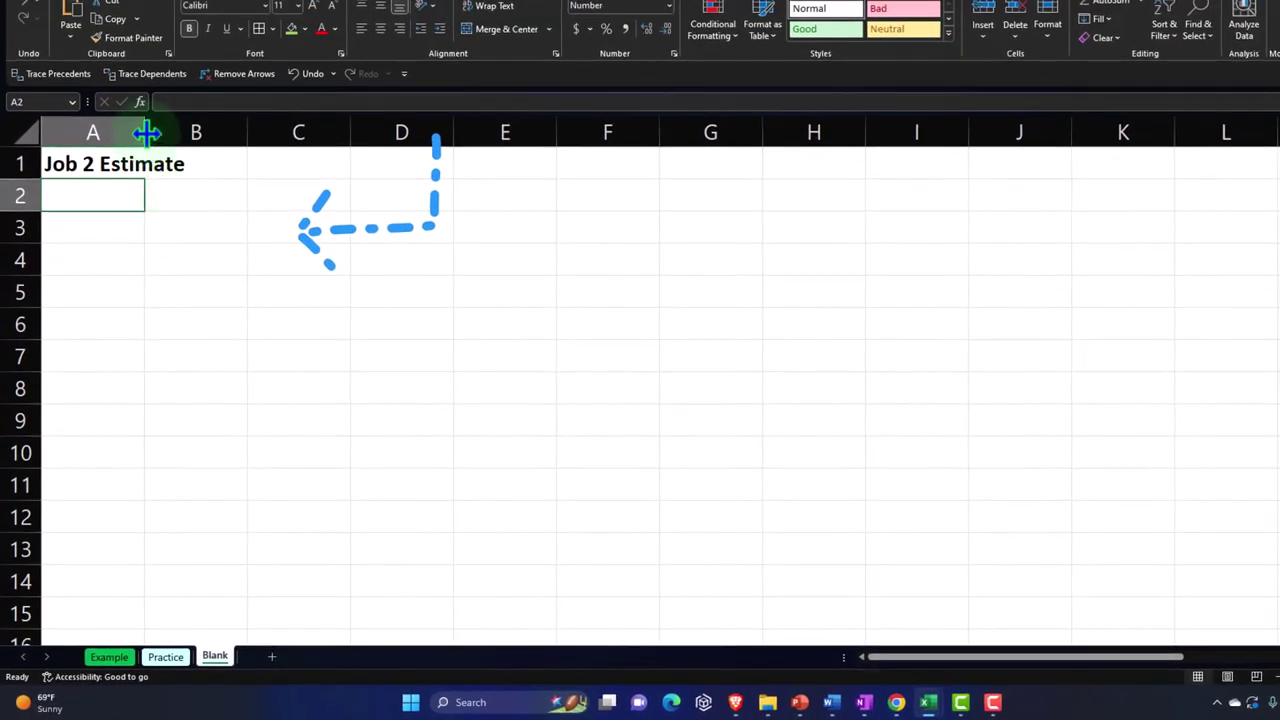
pyautogui.moveTo(146, 132); pyautogui.dragTo(213, 133)
# Spell-check the sheet, then select A1:B1 for the heading bar.
pyautogui.click(298, 47)
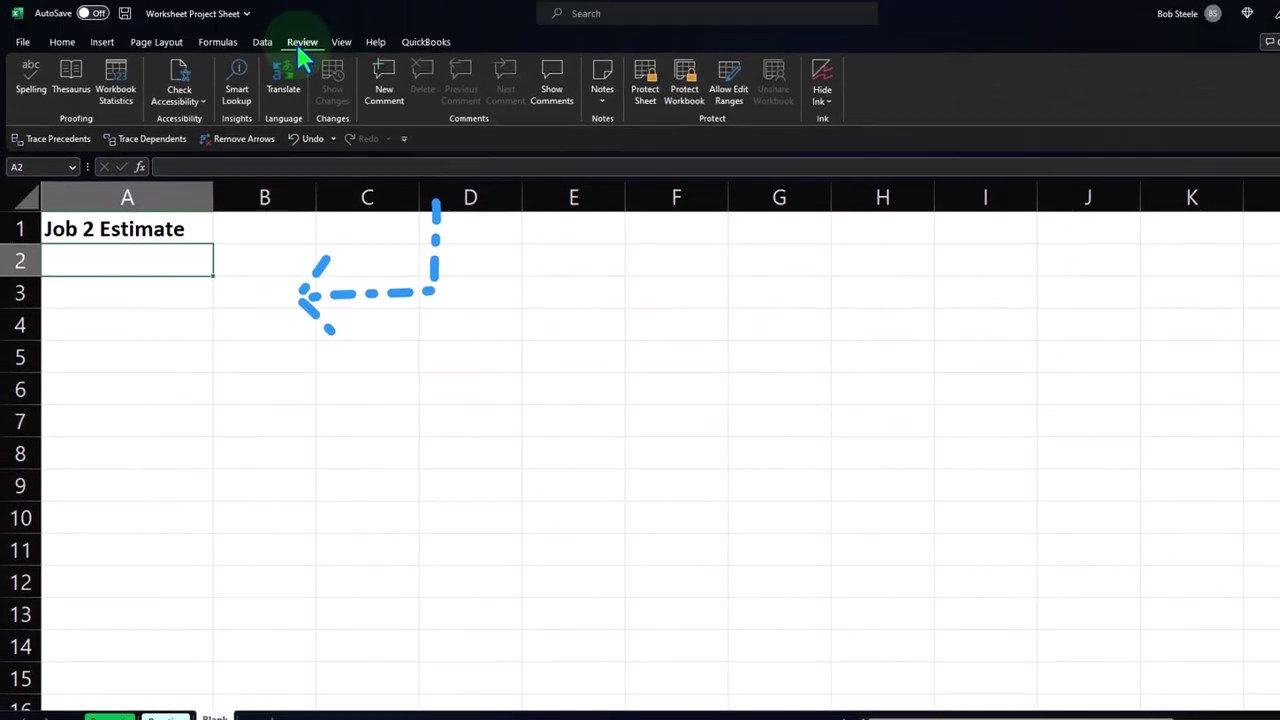
pyautogui.click(31, 82)
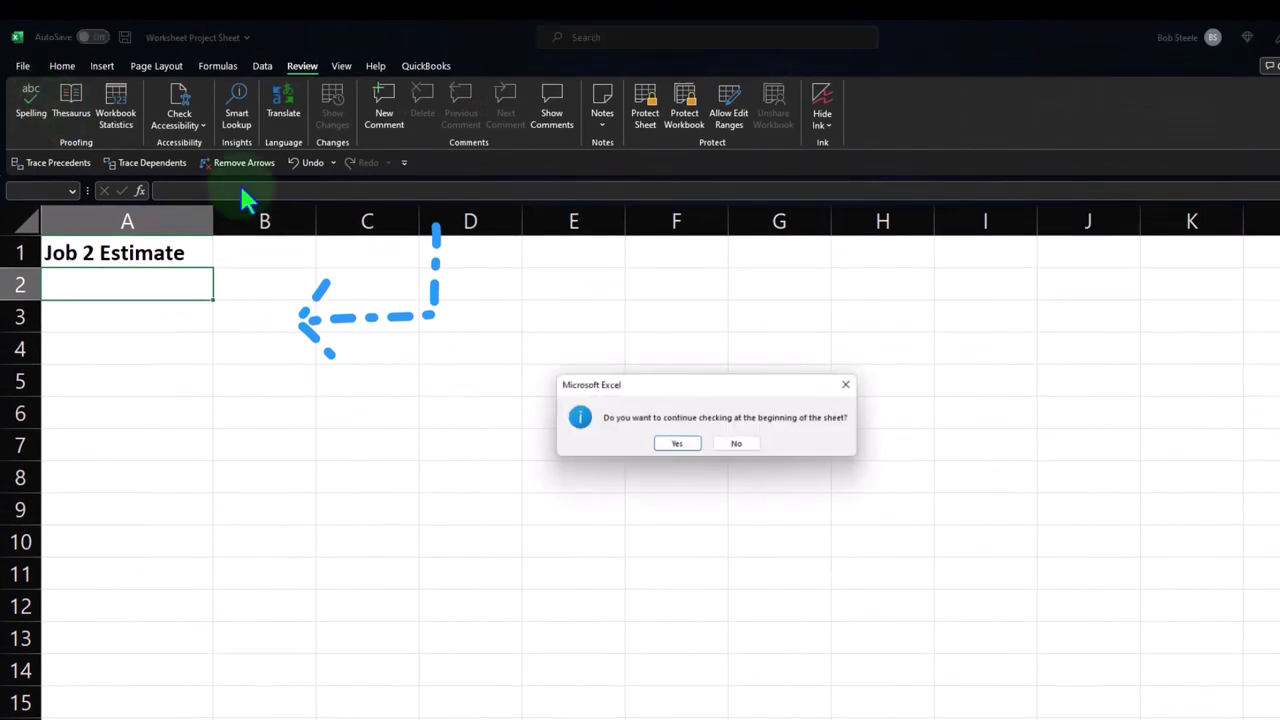
pyautogui.click(677, 444)
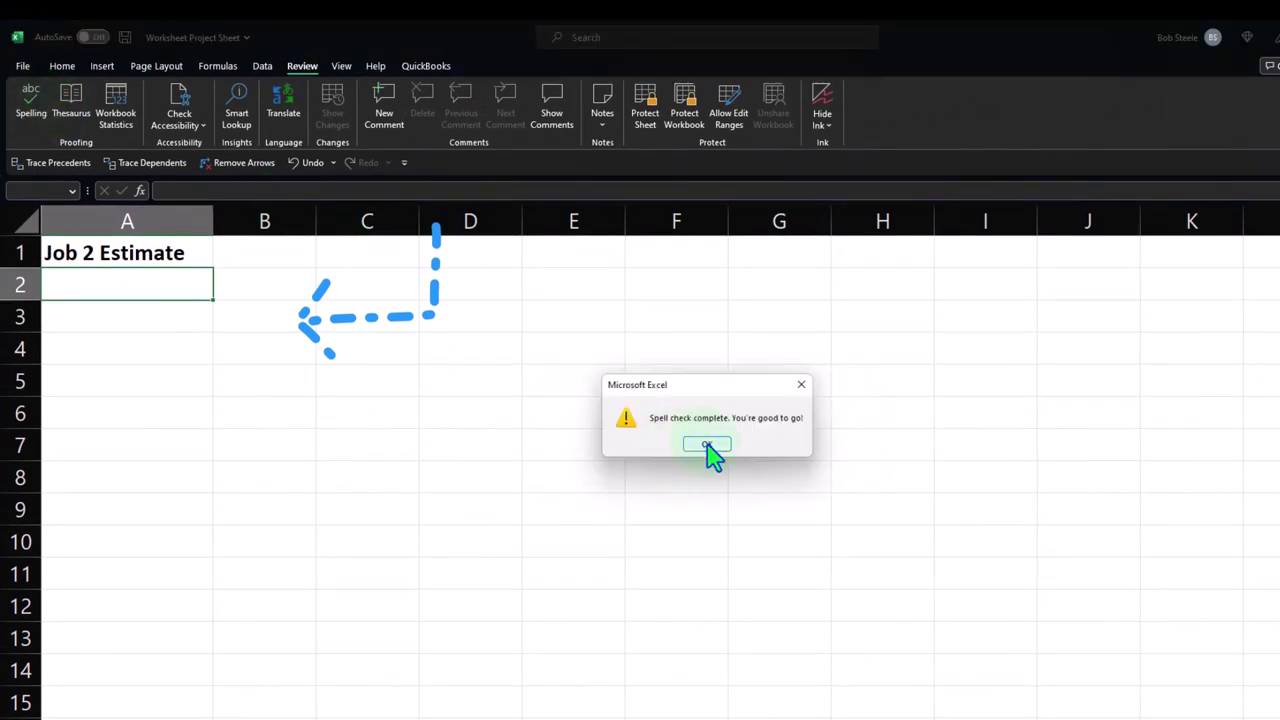
pyautogui.click(708, 446)
pyautogui.moveTo(190, 258); pyautogui.dragTo(234, 256)
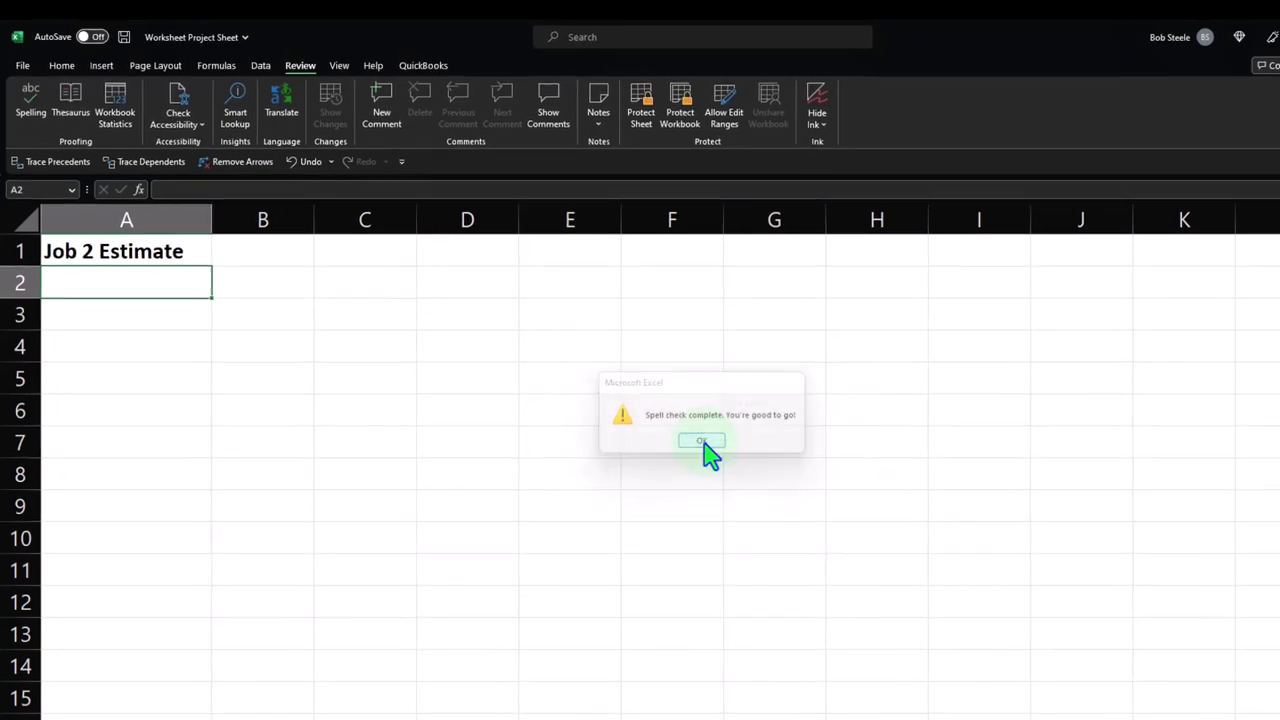
pyautogui.click(58, 62)
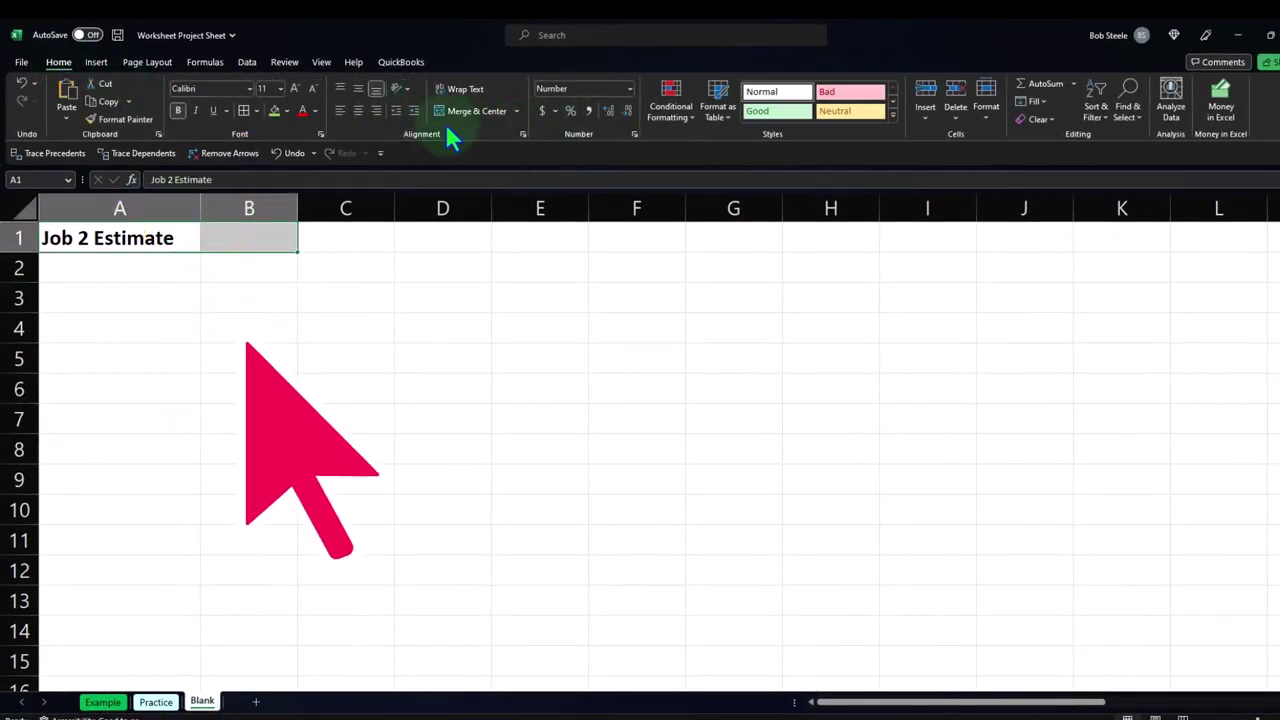
# Give the A1:B1 heading a black fill with white text, then select A2.
pyautogui.click(285, 111)
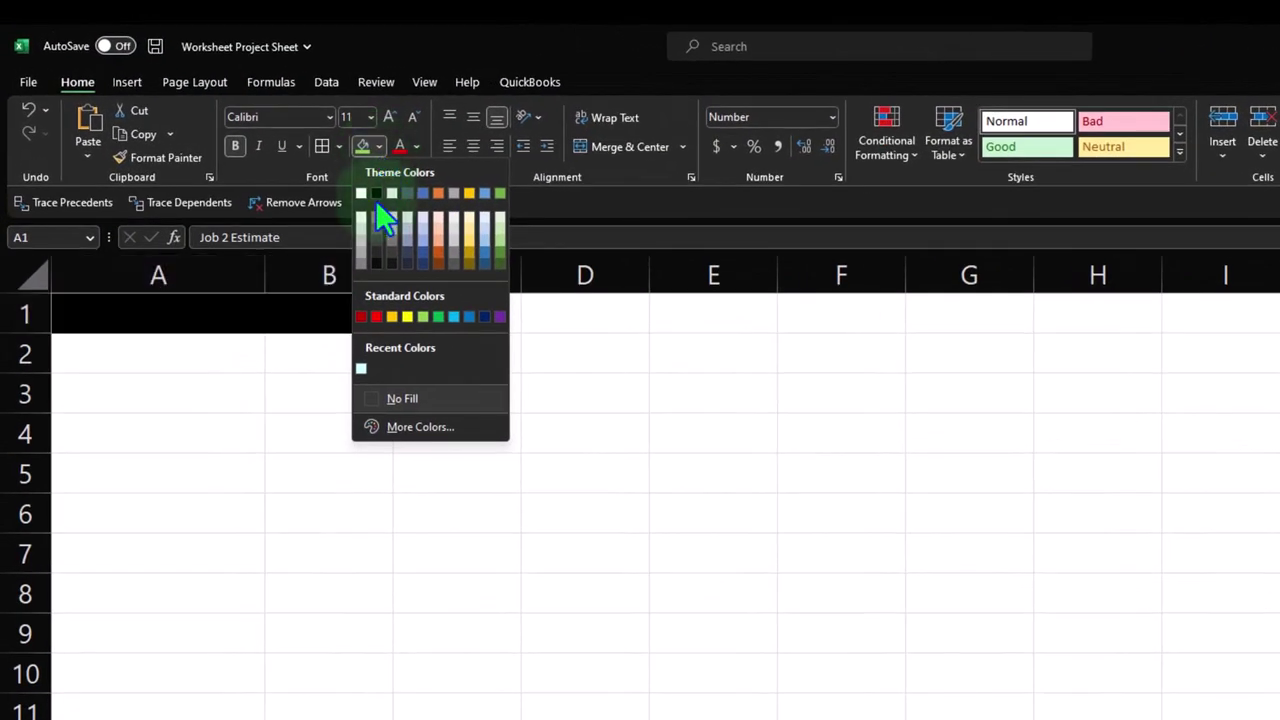
pyautogui.click(305, 157)
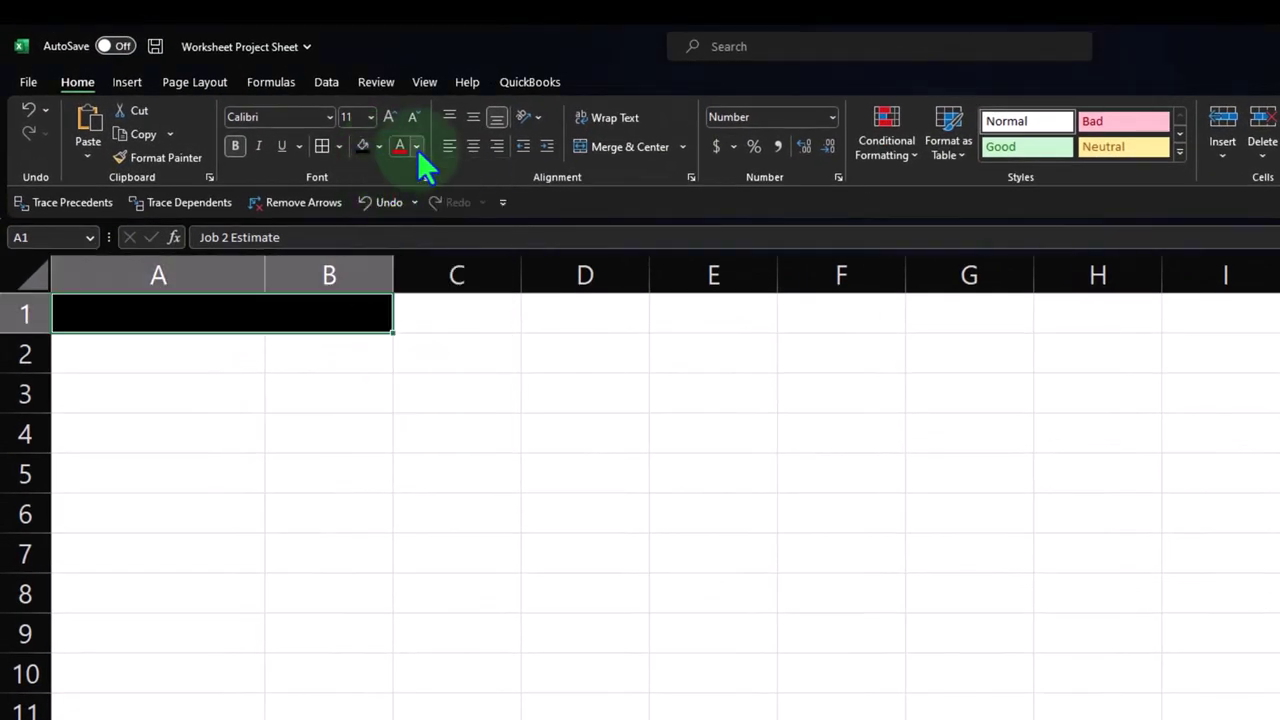
pyautogui.click(416, 147)
pyautogui.click(400, 218)
pyautogui.click(305, 345)
pyautogui.click(107, 353)
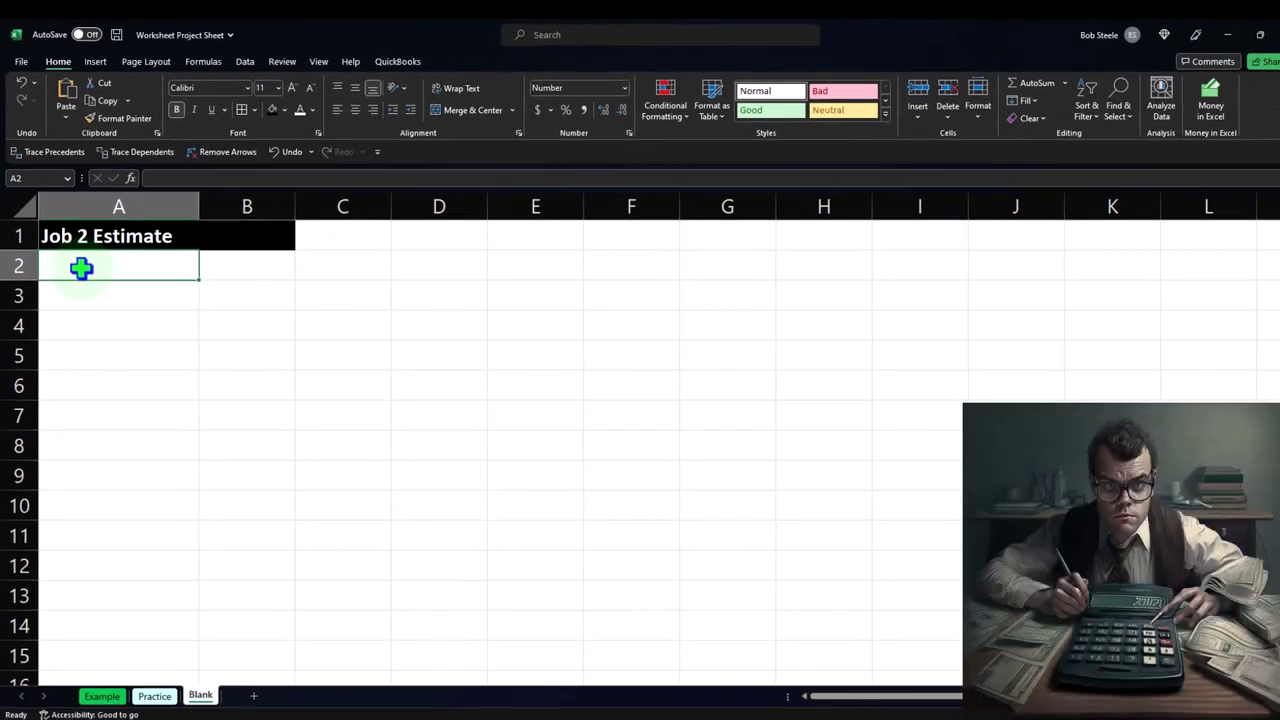
# Enter the cost labels Materials, Labor and Overhead in A2:A4.
pyautogui.write('Materials')
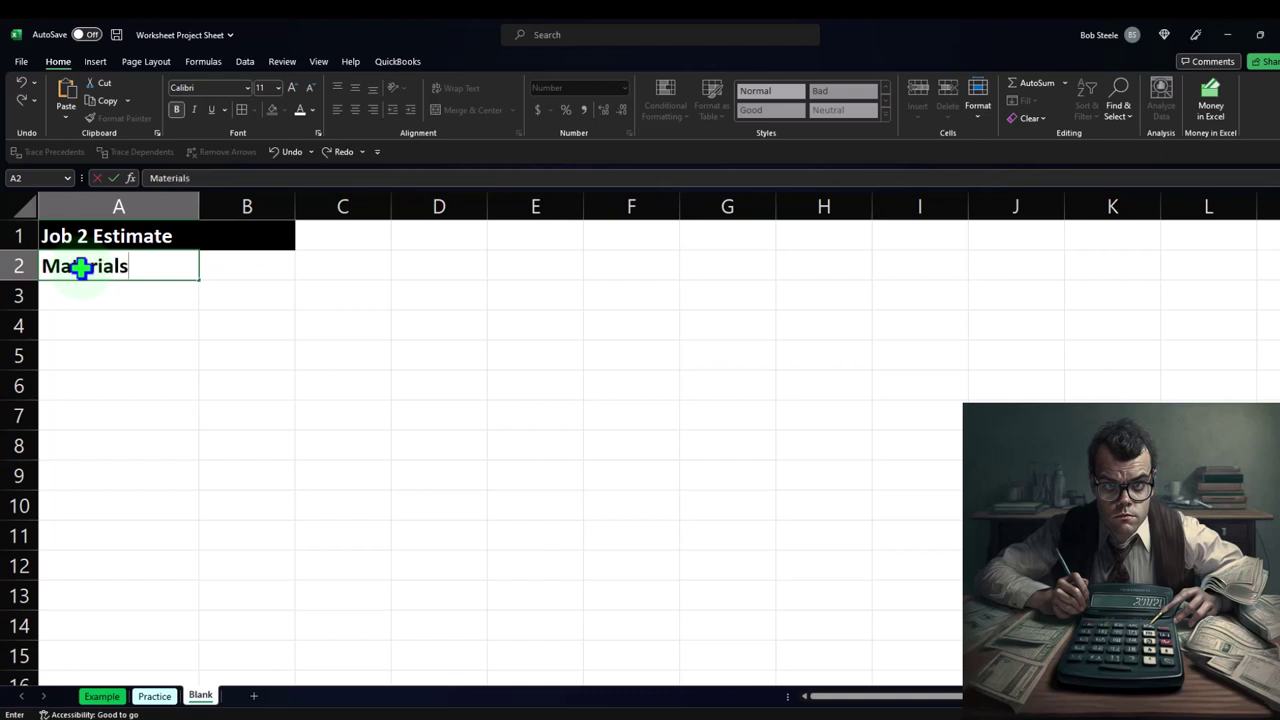
pyautogui.press('Return')
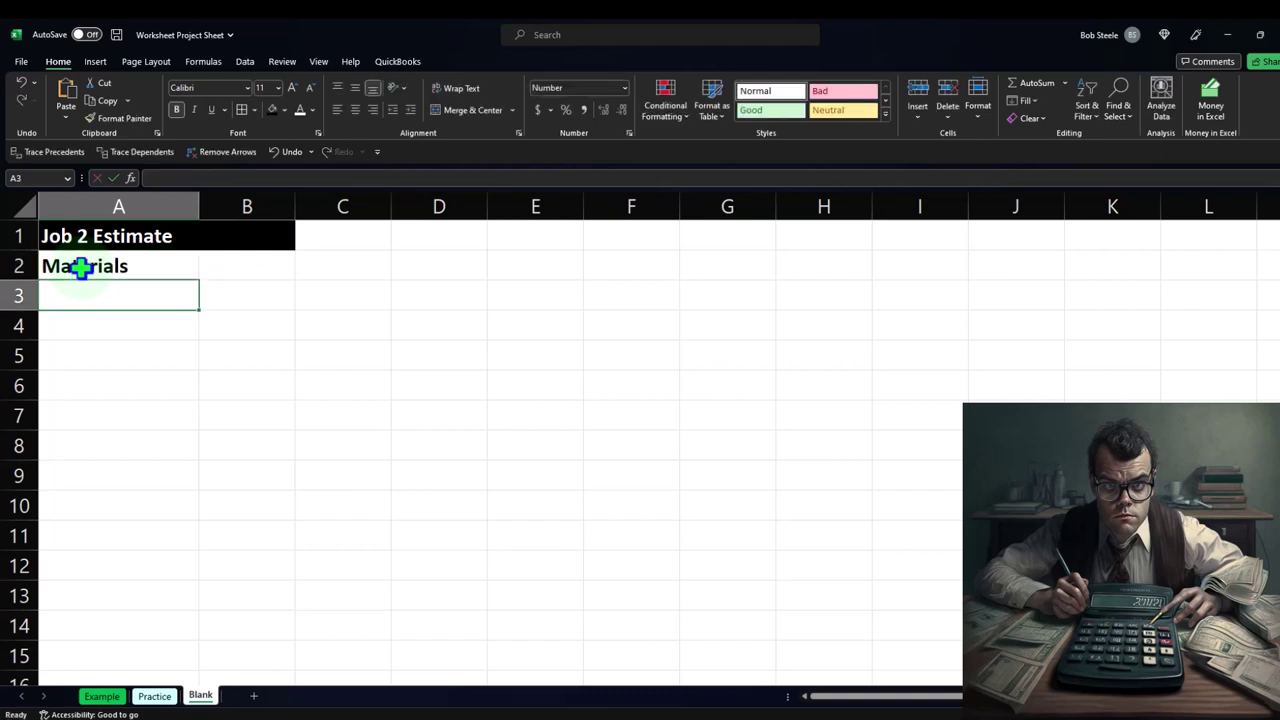
pyautogui.write('Labor')
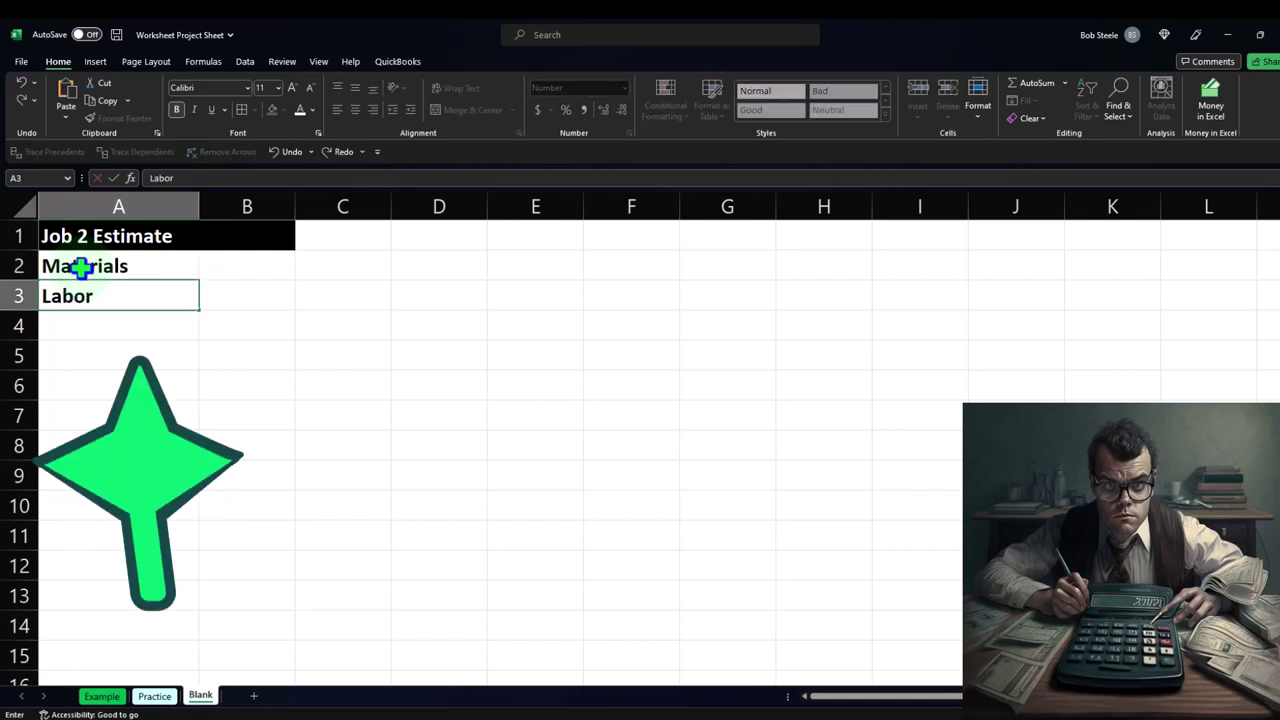
pyautogui.press('Return')
pyautogui.write('Ove')
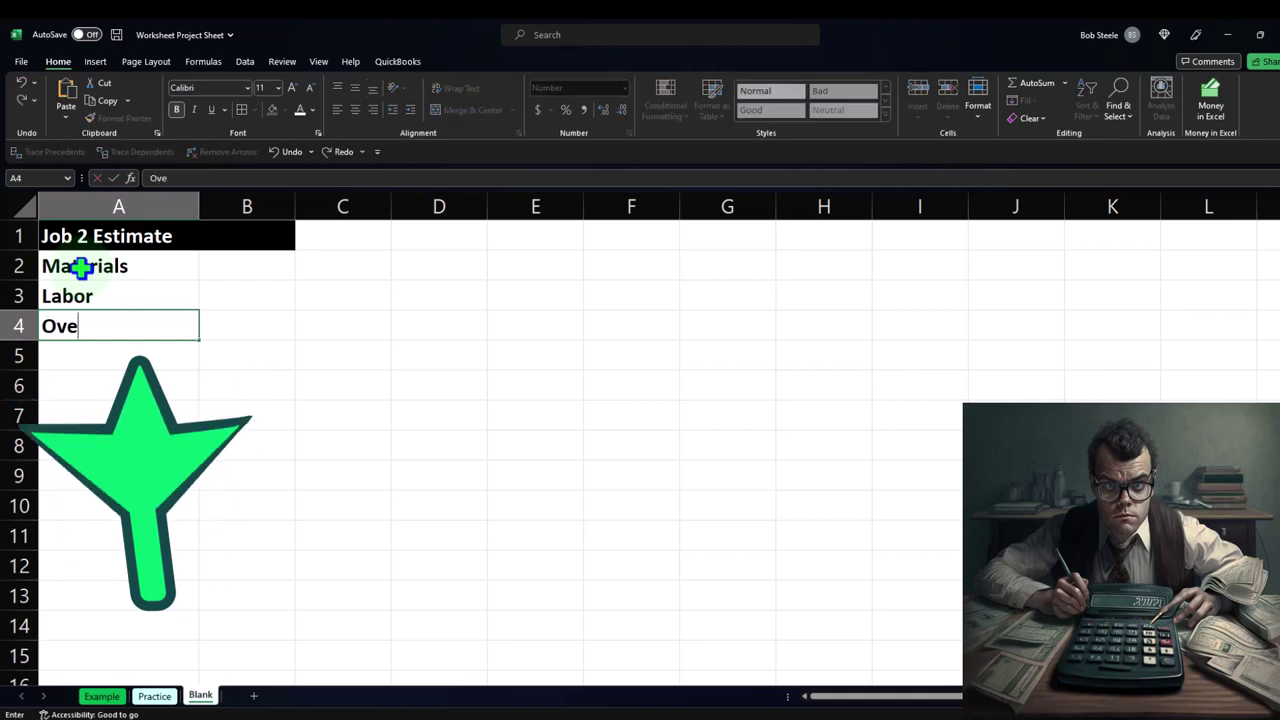
pyautogui.write('rhead')
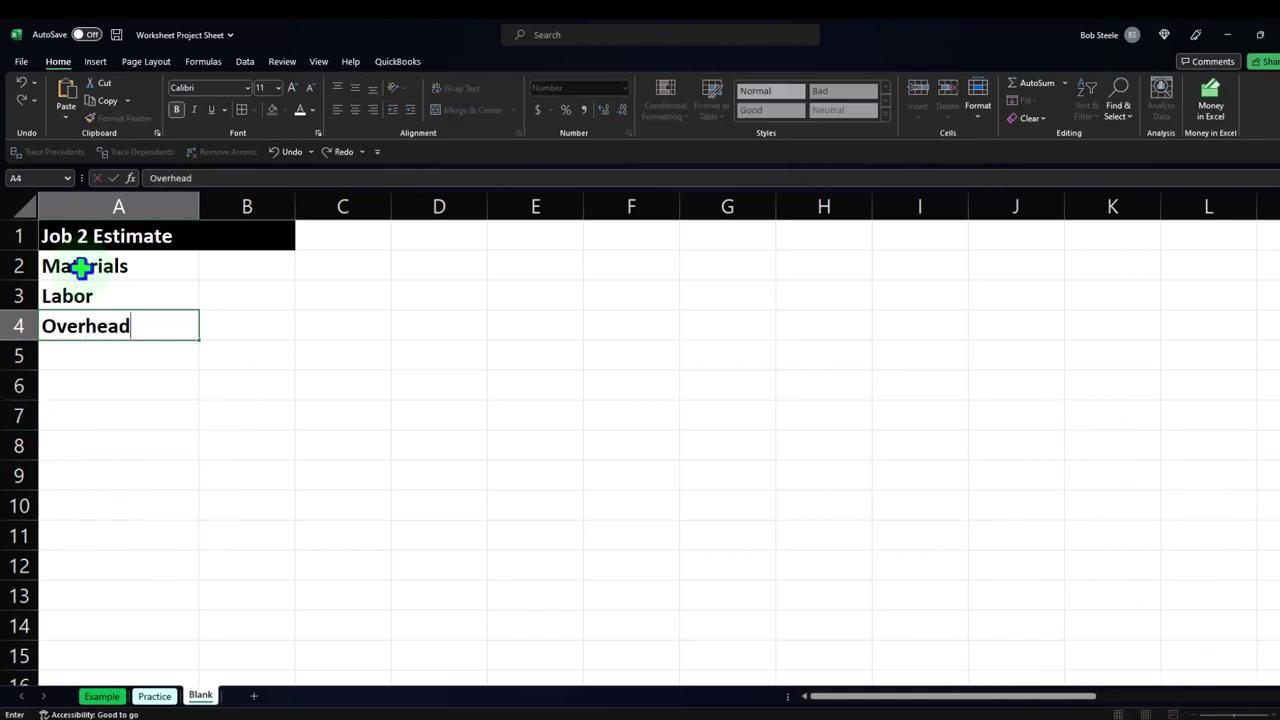
pyautogui.press('Tab')
pyautogui.press('Up')
pyautogui.press('Up')
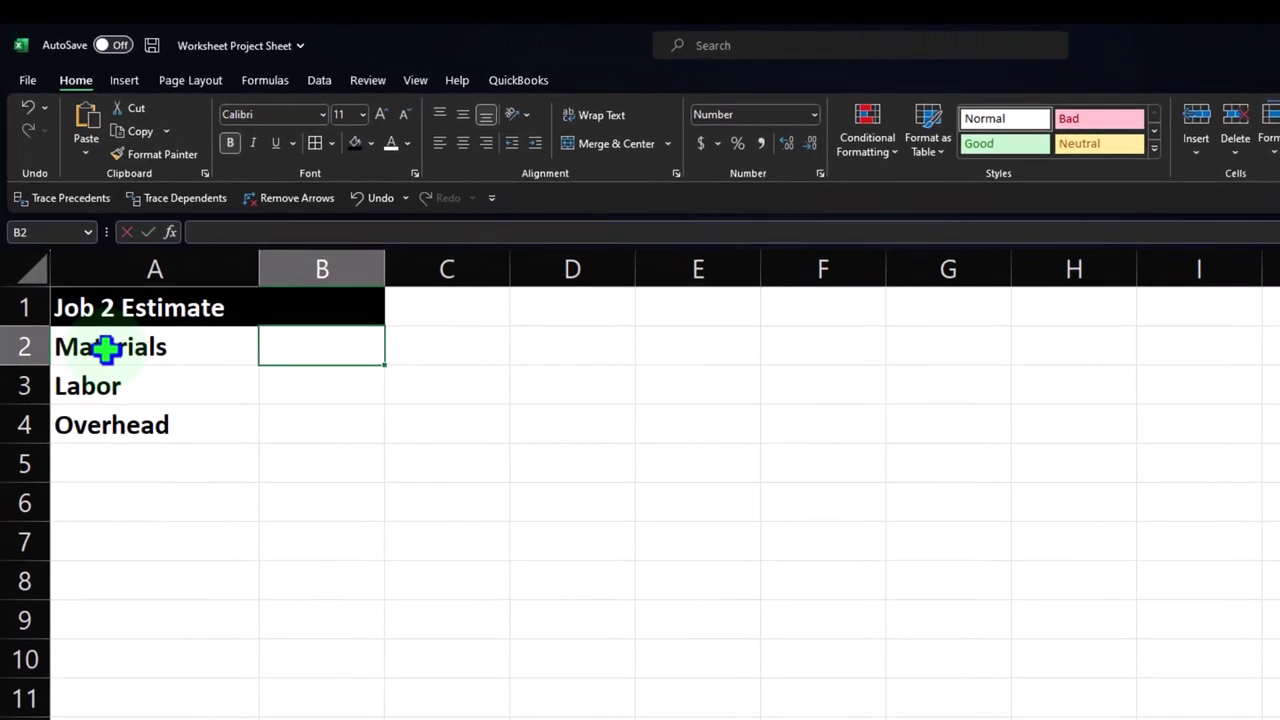
# Enter the amounts 40,000, 30,000 and 923 in B2:B4.
pyautogui.write('40,000')
pyautogui.press('Return')
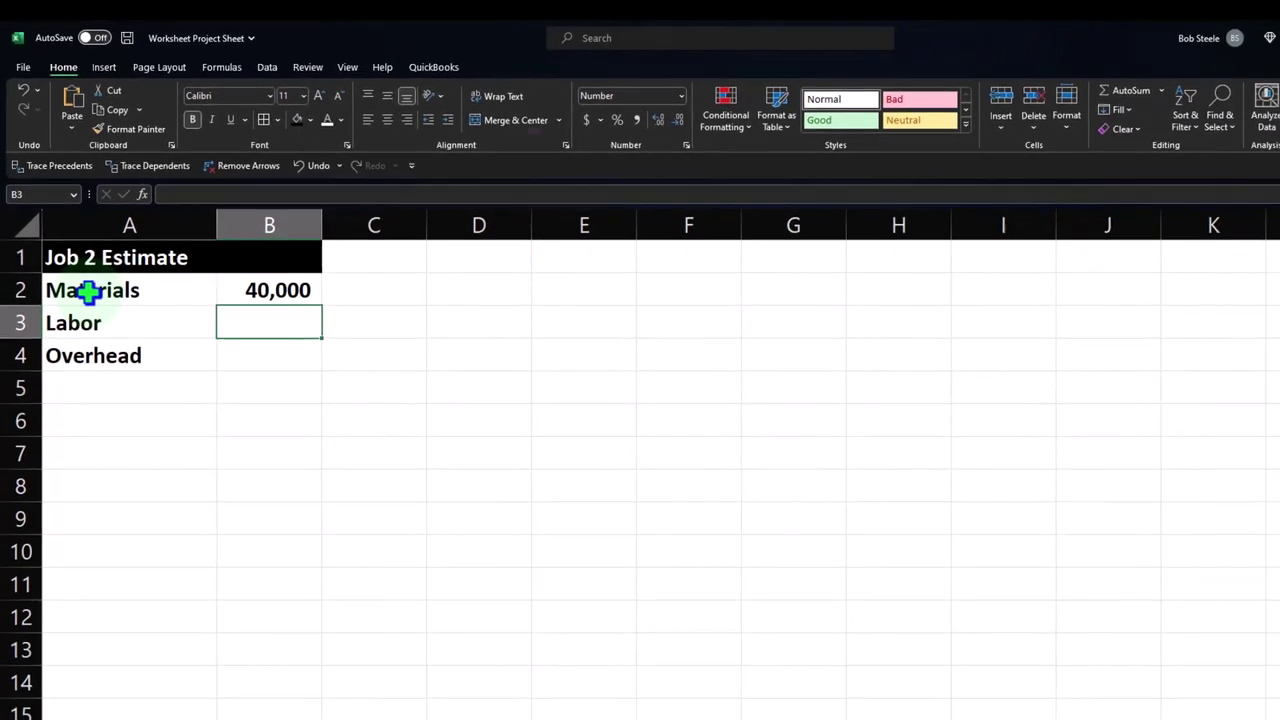
pyautogui.write('30,00')
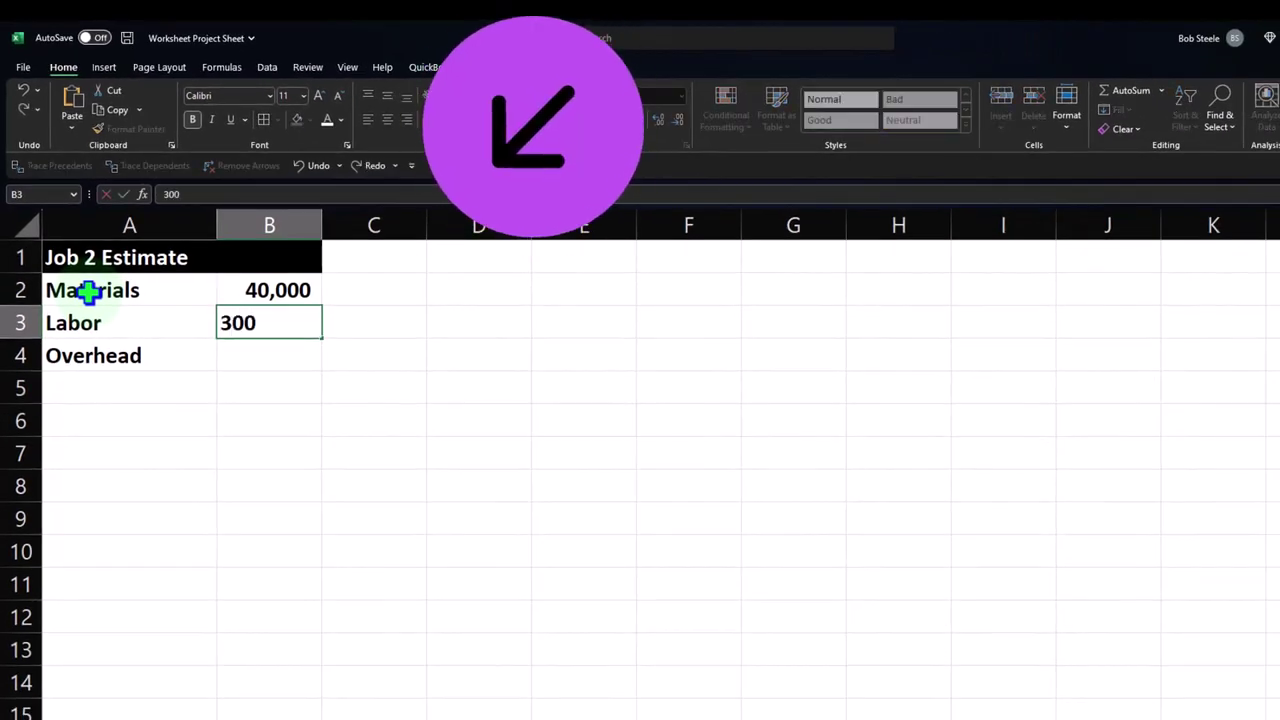
pyautogui.write('0')
pyautogui.press('Return')
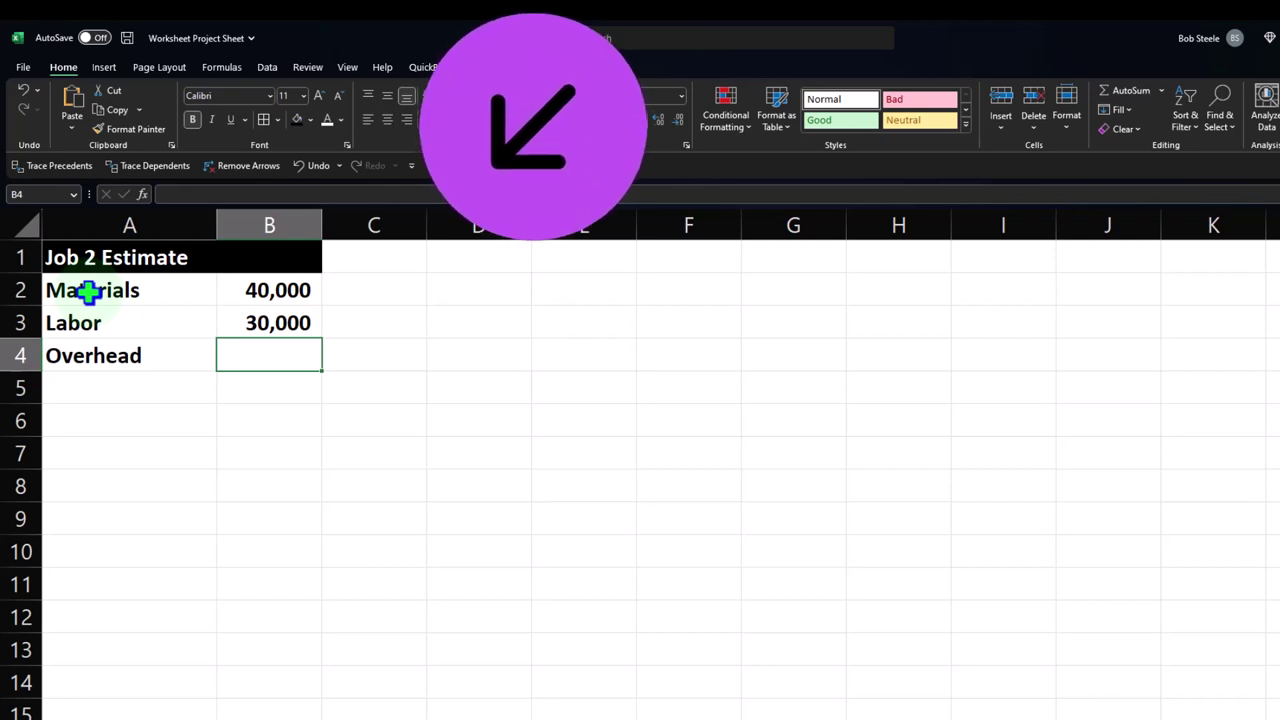
pyautogui.write('923')
pyautogui.press('Return')
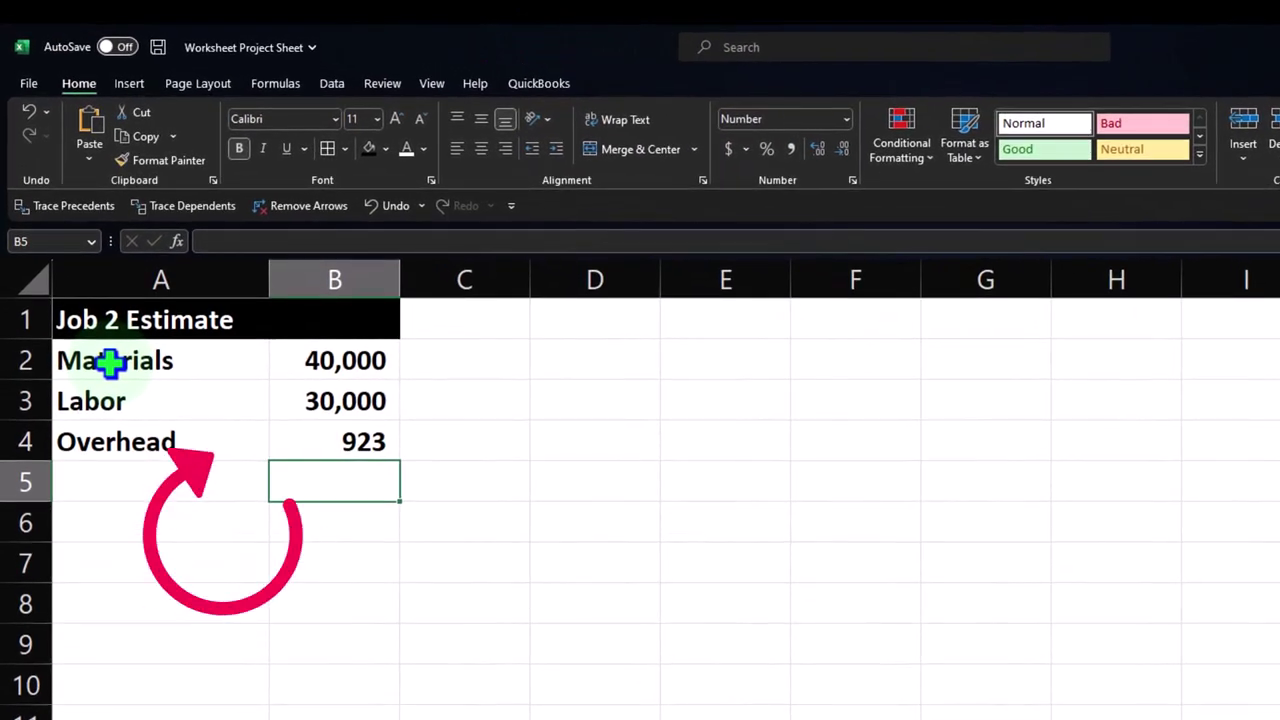
# Total B2:B4 with =SUM in B5 and correct the overhead in B4 to 6,923.
pyautogui.write('=sum(')
pyautogui.press('Up')
pyautogui.hotkey('shift', 'Up')
pyautogui.hotkey('shift', 'Up')
pyautogui.press('Return')
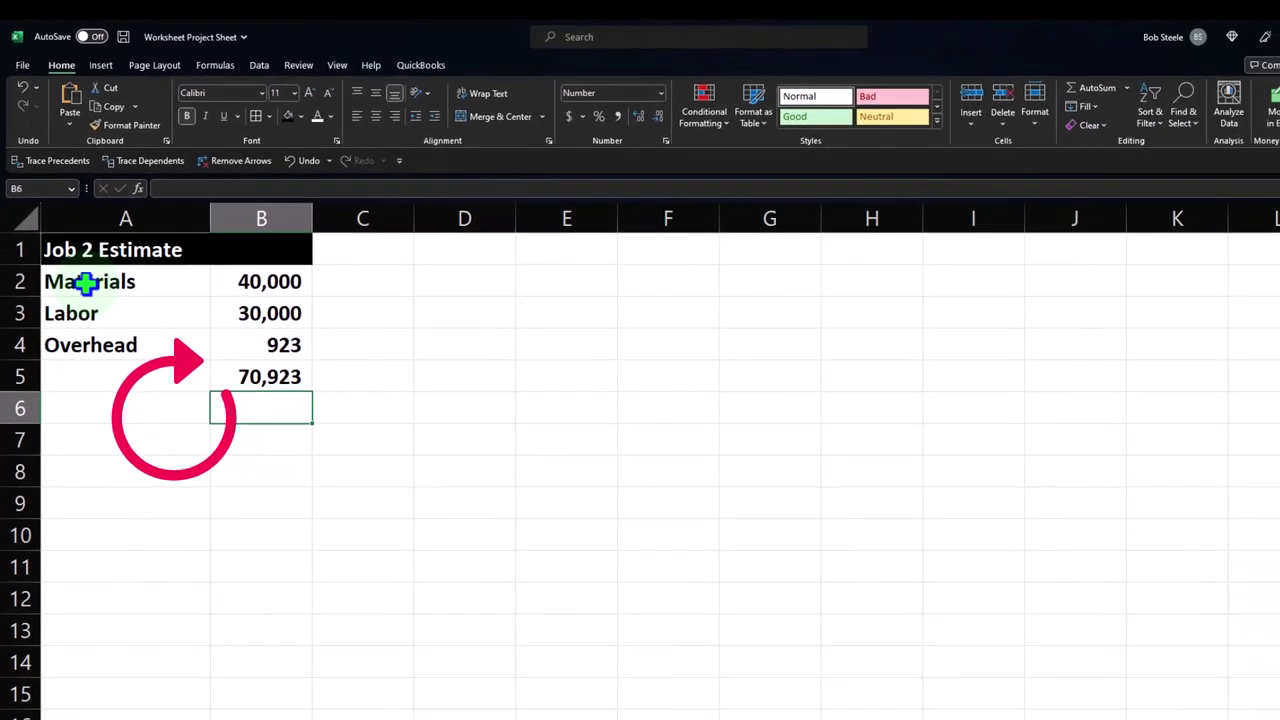
pyautogui.doubleClick(260, 344)
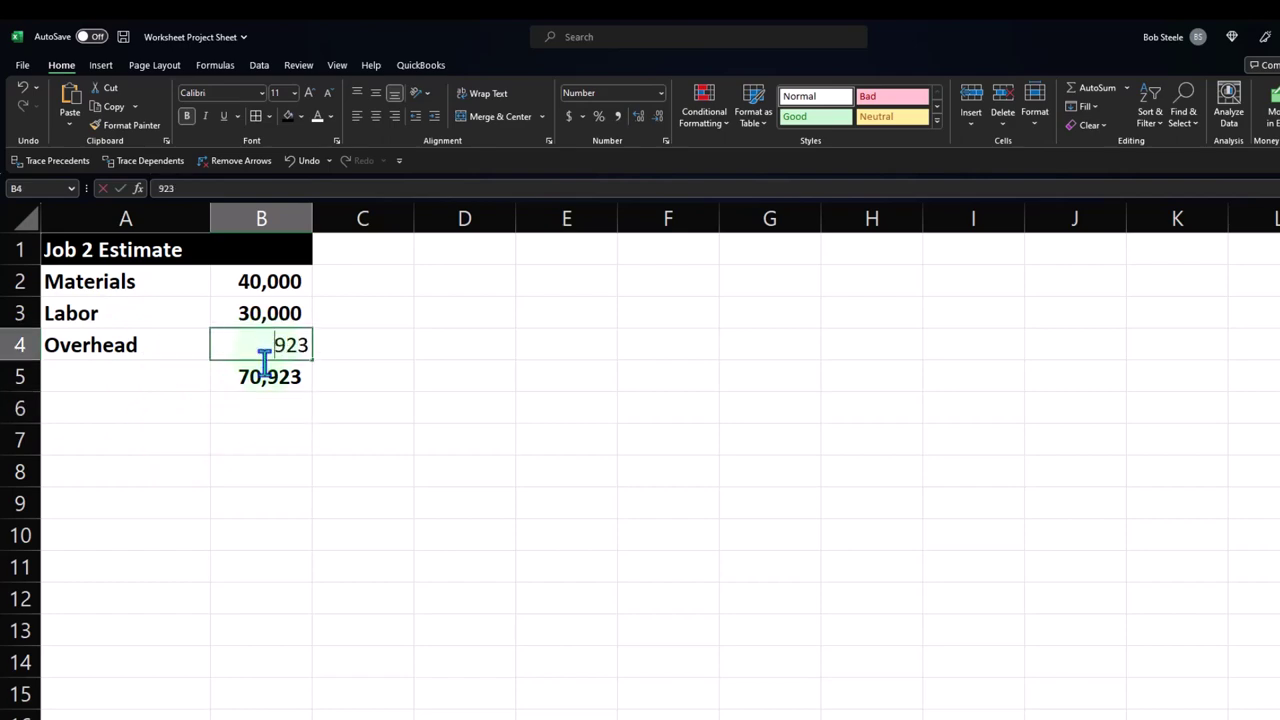
pyautogui.write('6')
pyautogui.press('Return')
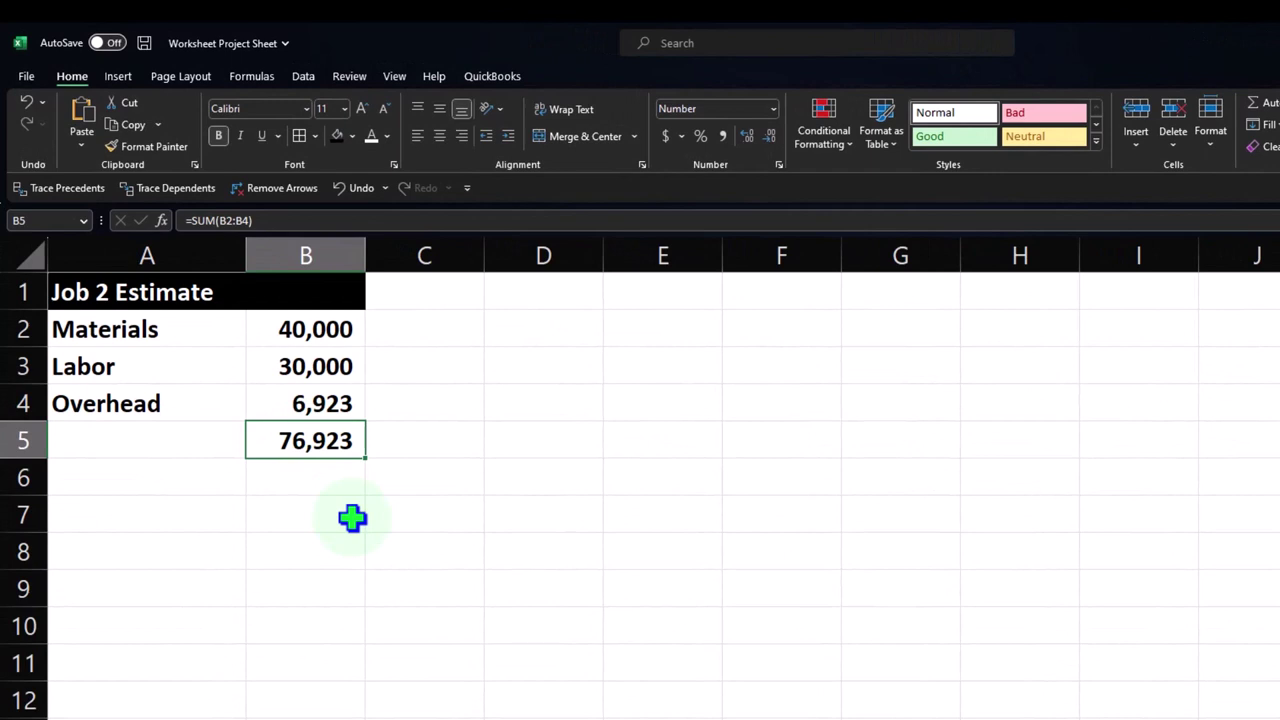
# Label A5 'Total cost' and A6 'Markup', with a 30% markup rate in B6.
pyautogui.click(120, 458)
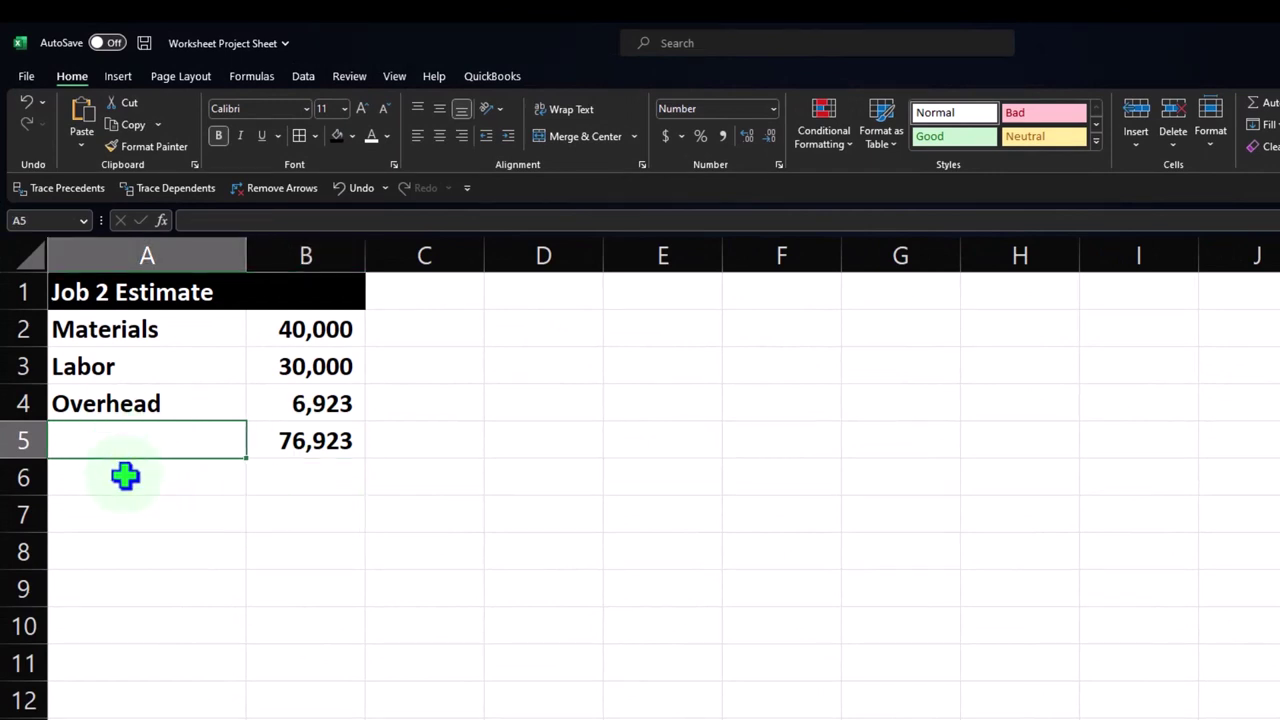
pyautogui.write('Total cost')
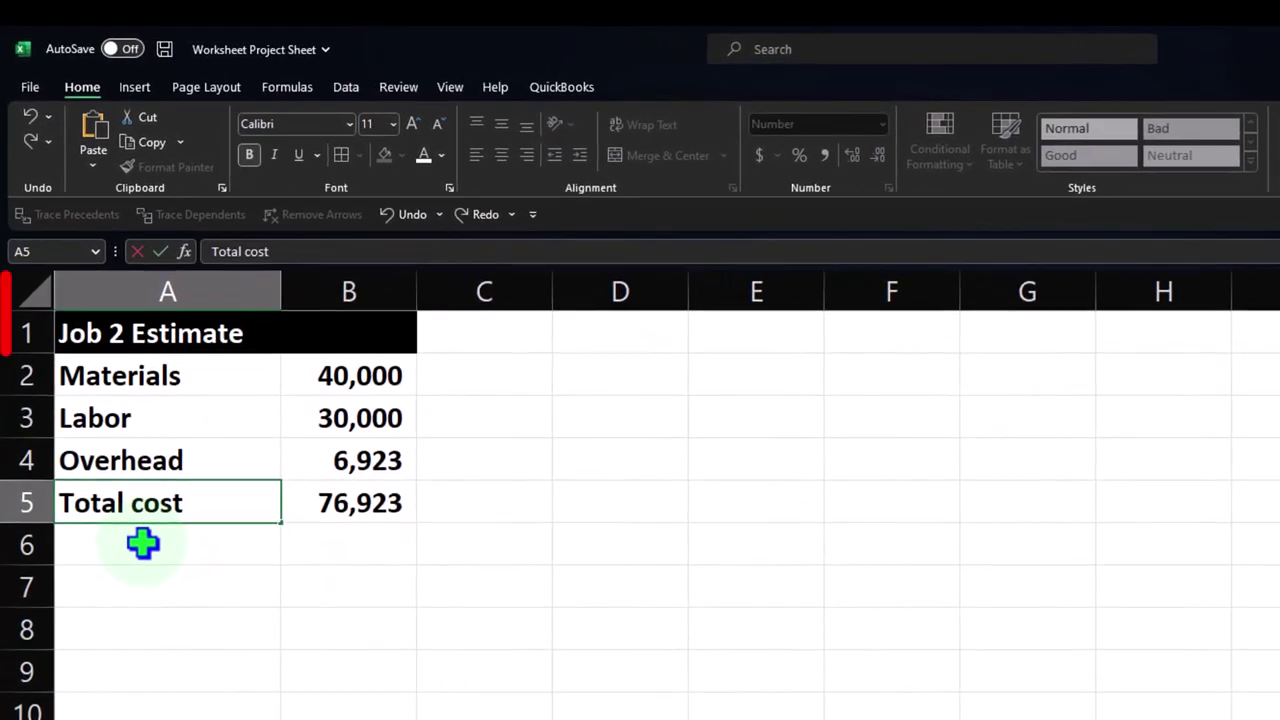
pyautogui.press('Return')
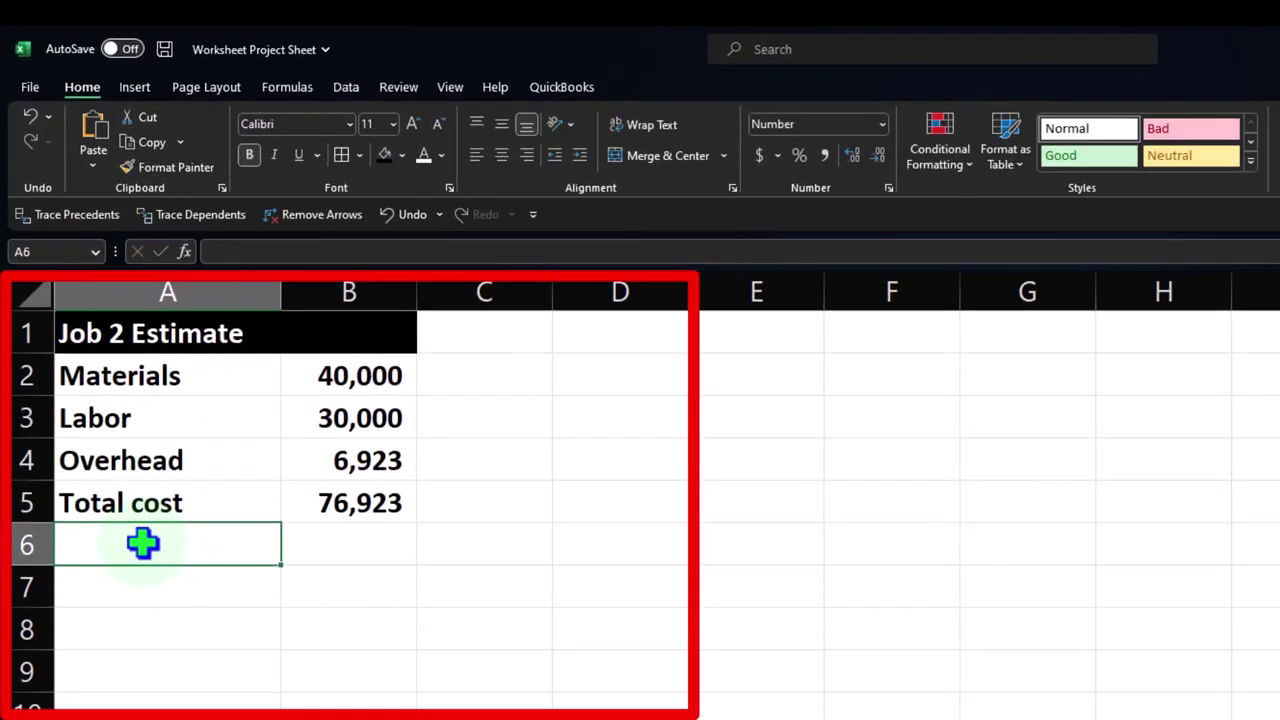
pyautogui.write('Markup')
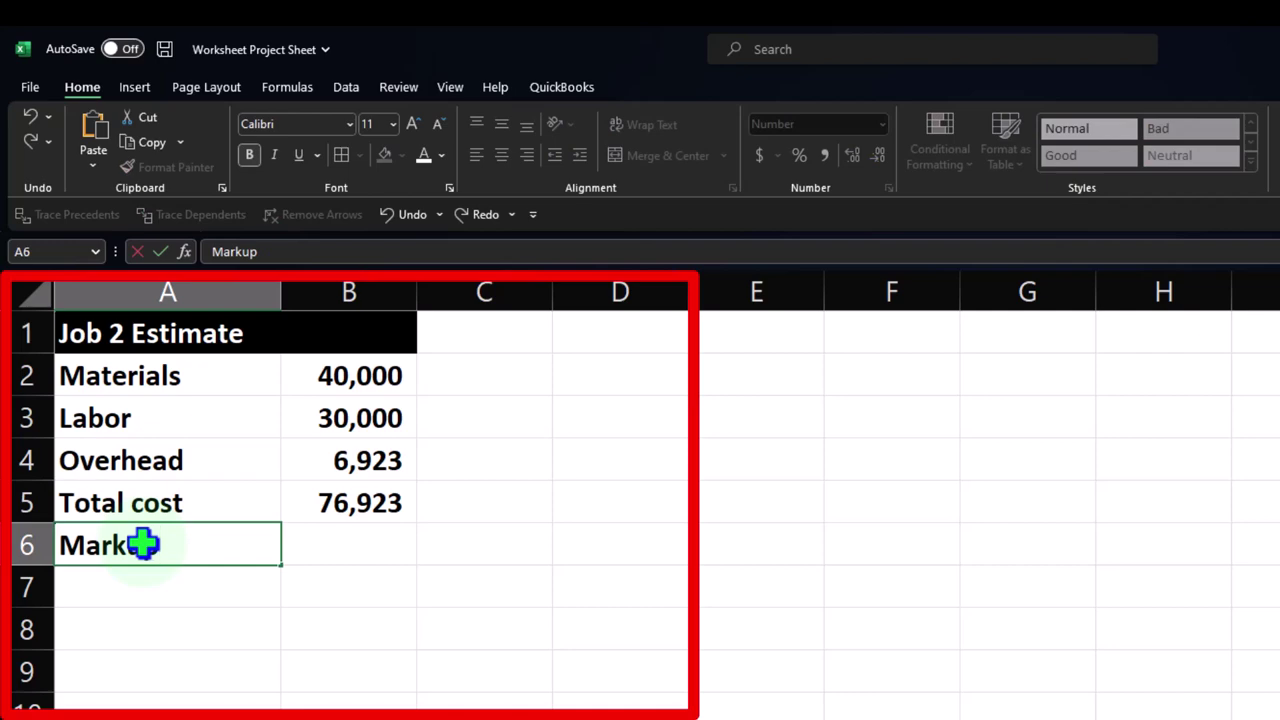
pyautogui.press('Tab')
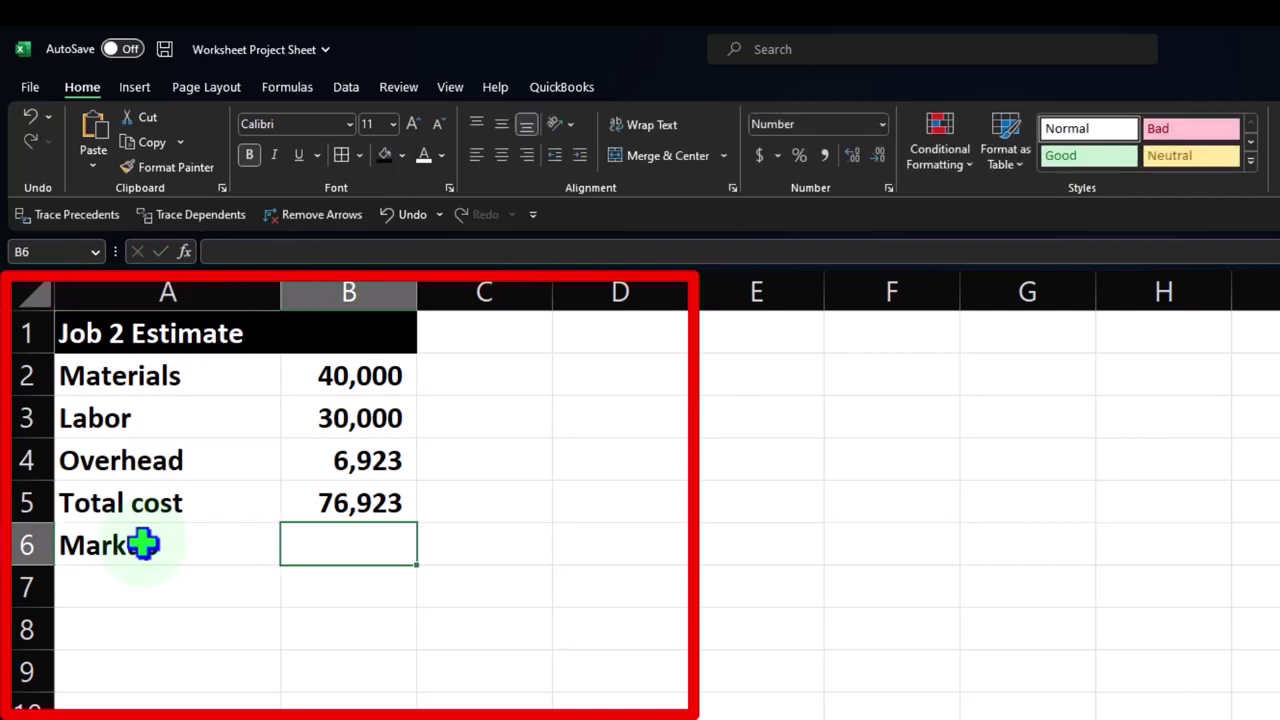
pyautogui.write('0.3')
pyautogui.press('Return')
pyautogui.press('Up')
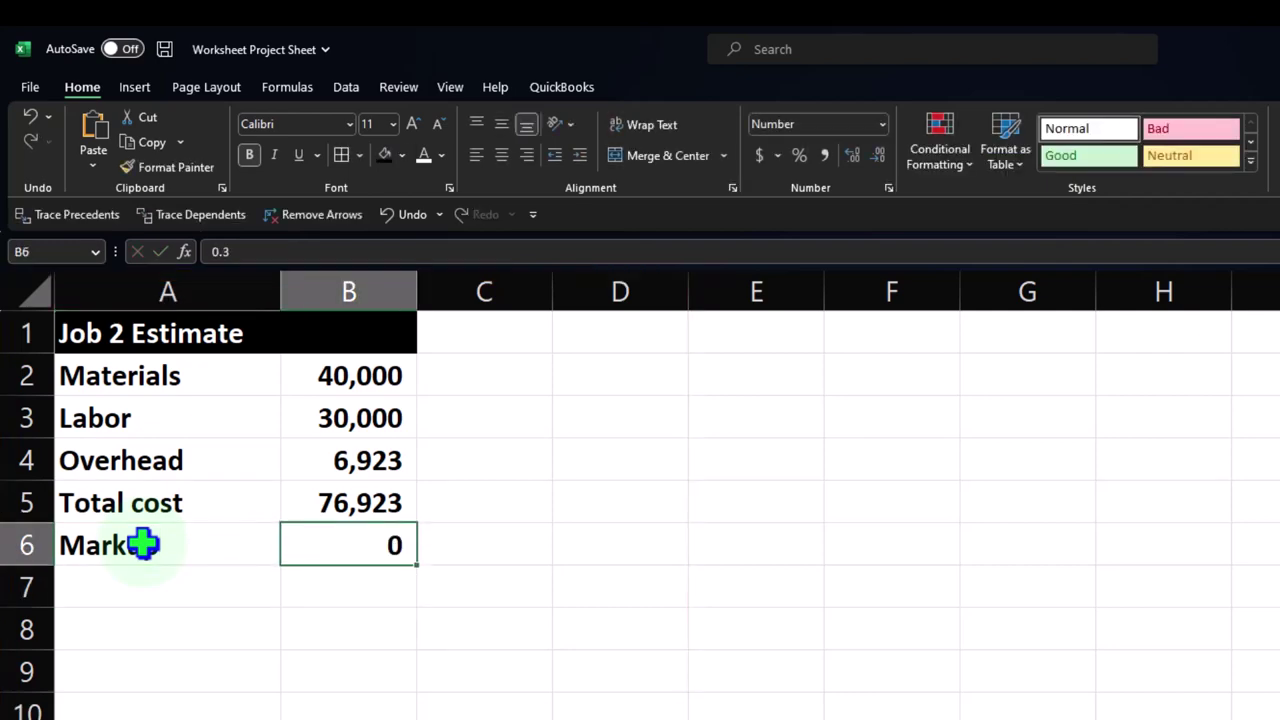
pyautogui.click(799, 157)
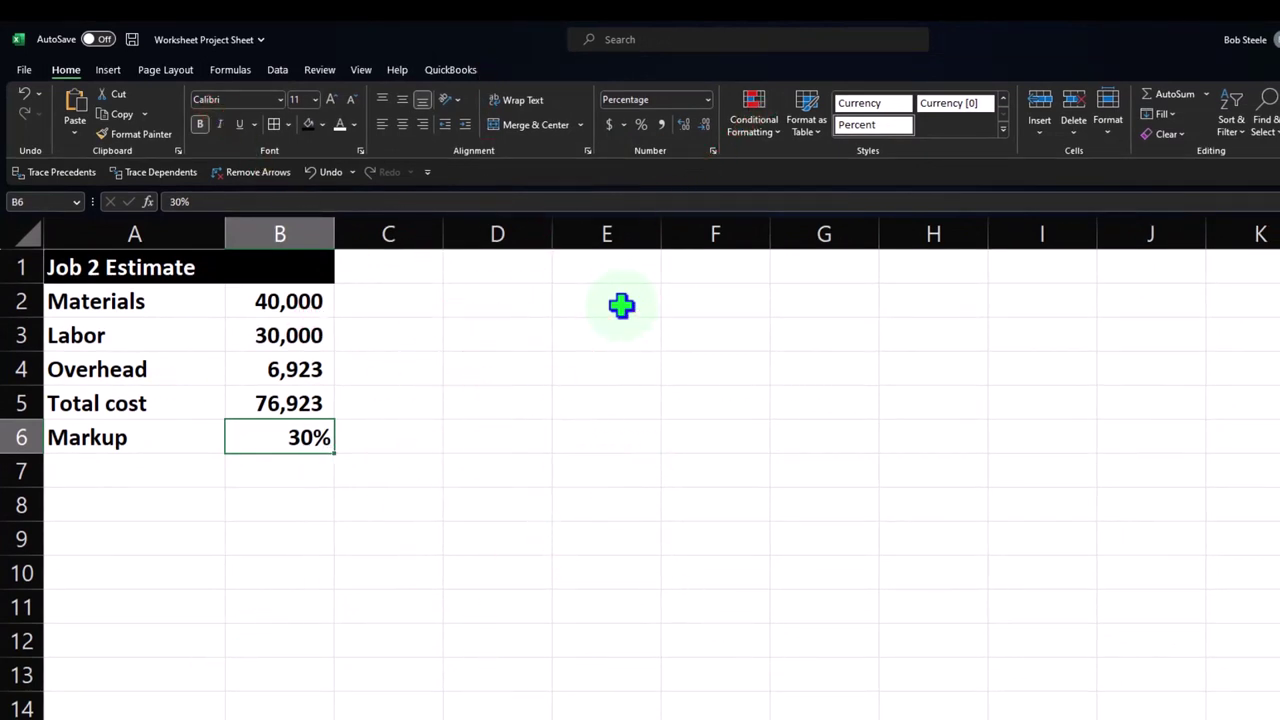
# Underline the 6,923 overhead and 30% markup amounts, then edit the Markup label in A6.
pyautogui.click(309, 366)
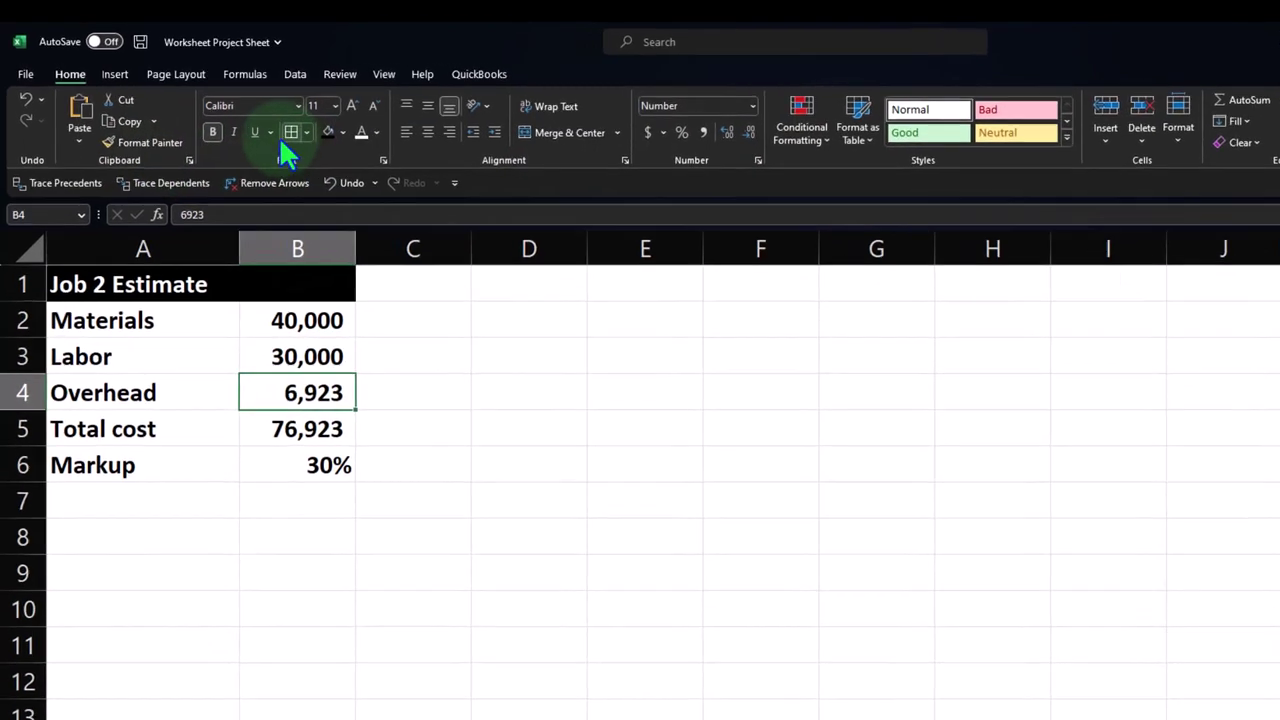
pyautogui.click(239, 124)
pyautogui.click(302, 435)
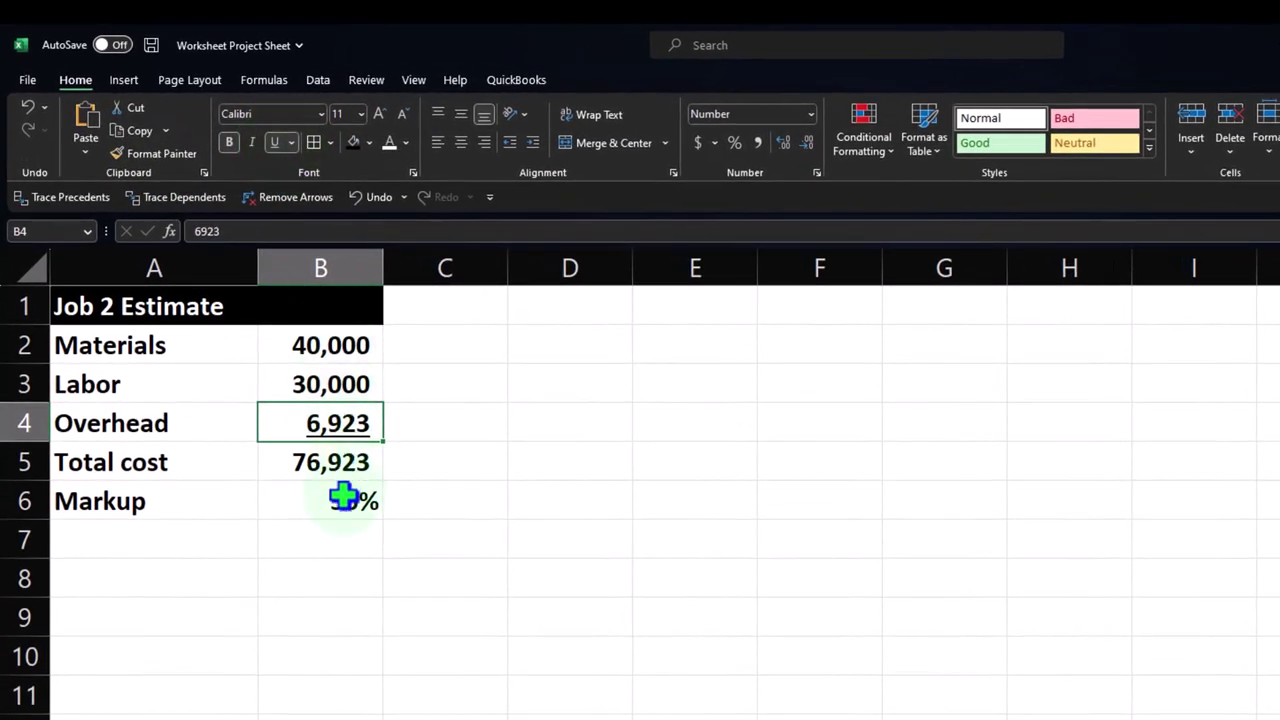
pyautogui.click(272, 143)
pyautogui.click(154, 533)
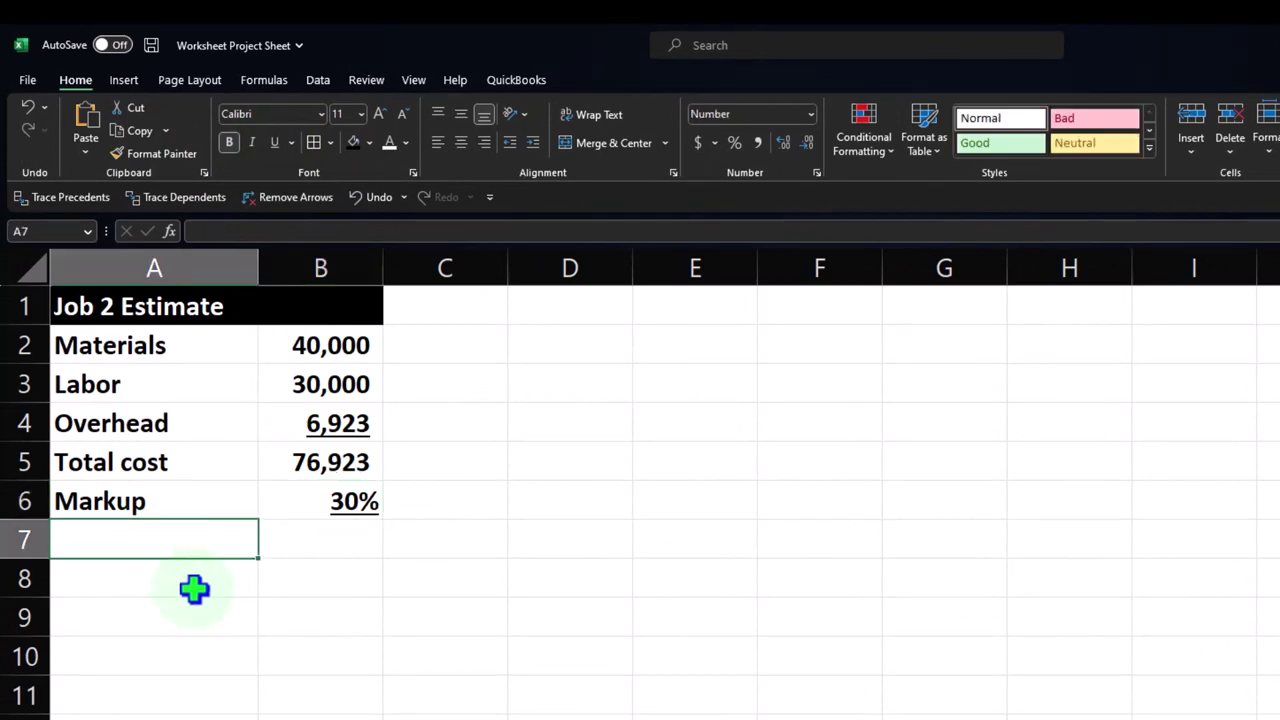
pyautogui.doubleClick(180, 505)
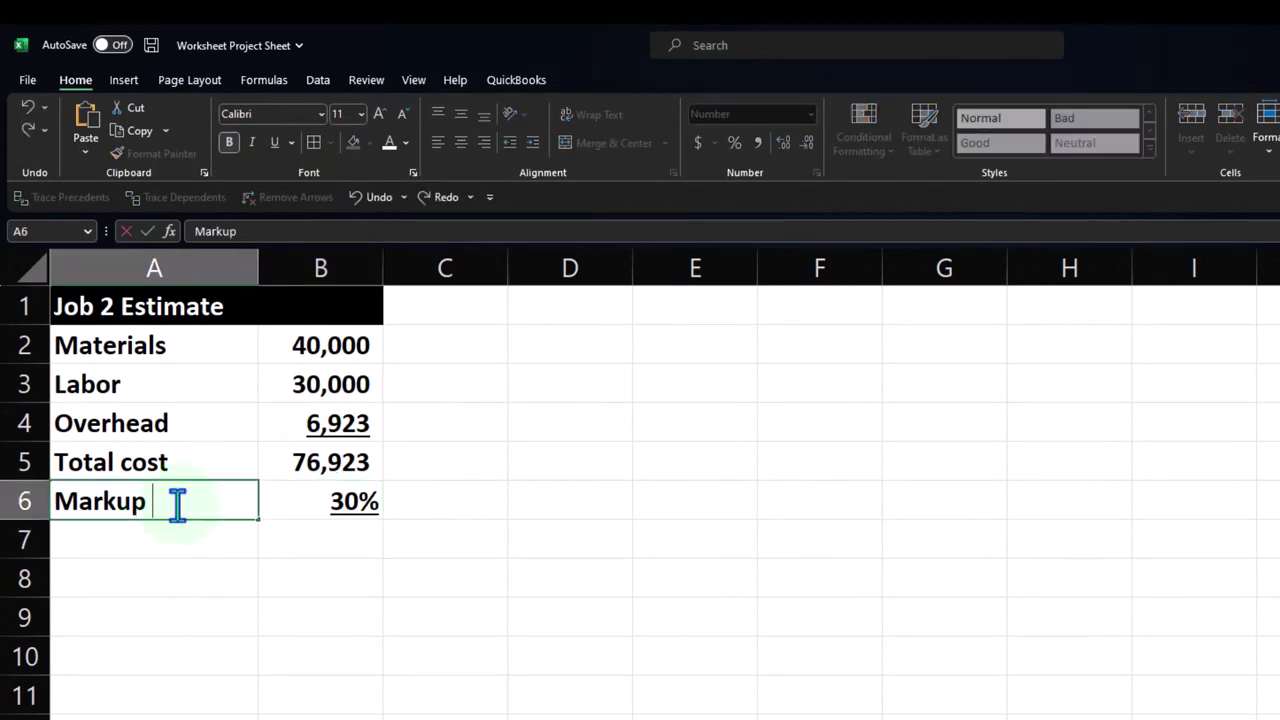
# Relabel A6 as 'Markup %' and add 'Markup amount' with =B5*B6 (23,077) in row 7.
pyautogui.write('%')
pyautogui.press('Return')
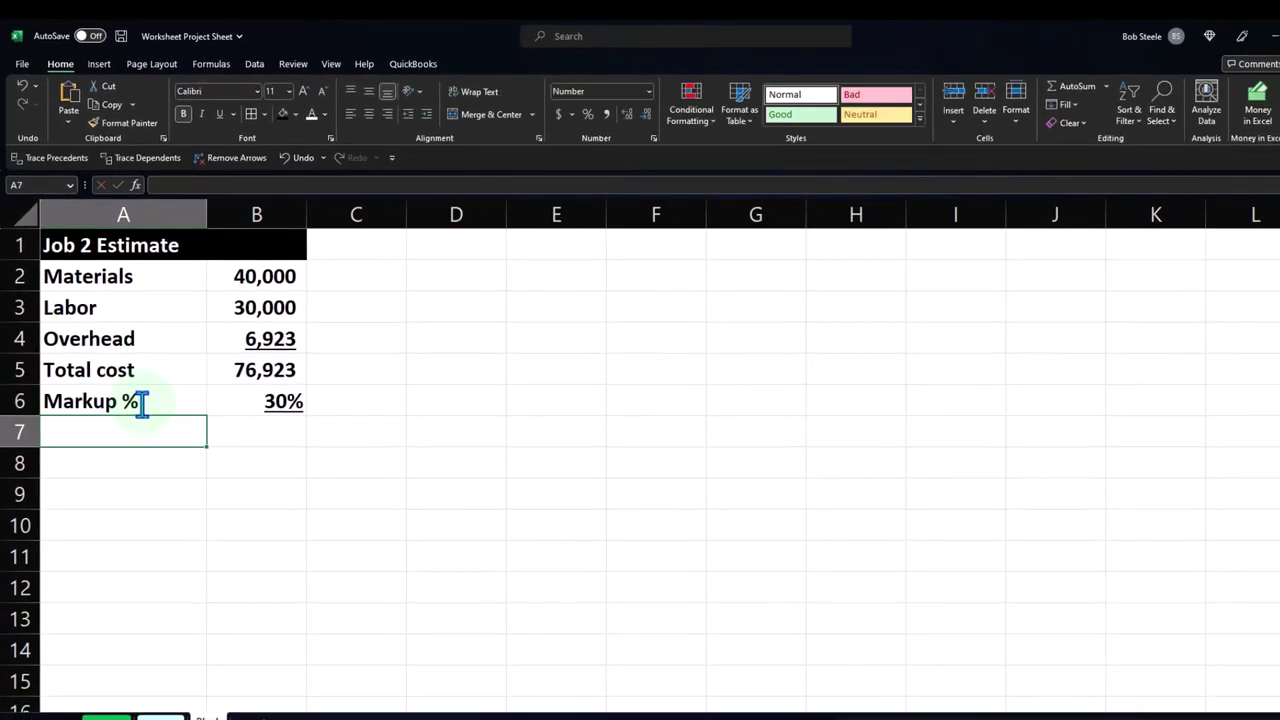
pyautogui.write('mar')
pyautogui.press('BackSpace')
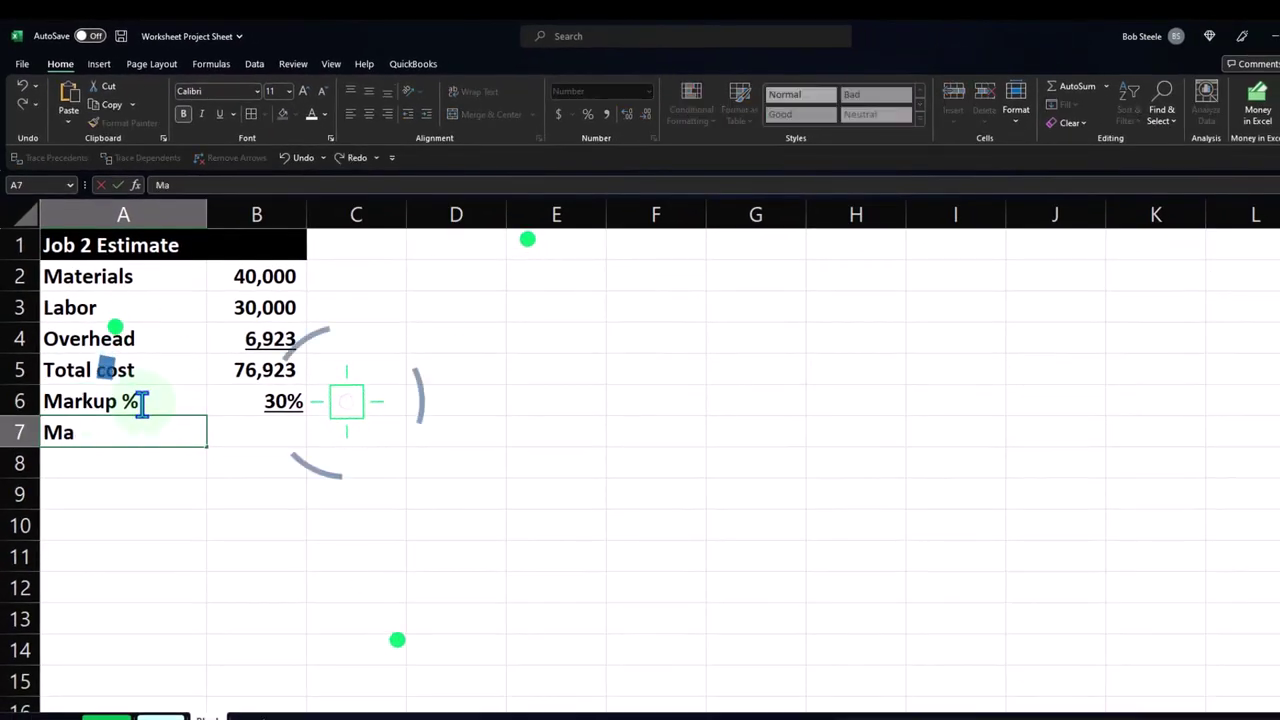
pyautogui.write('Marku')
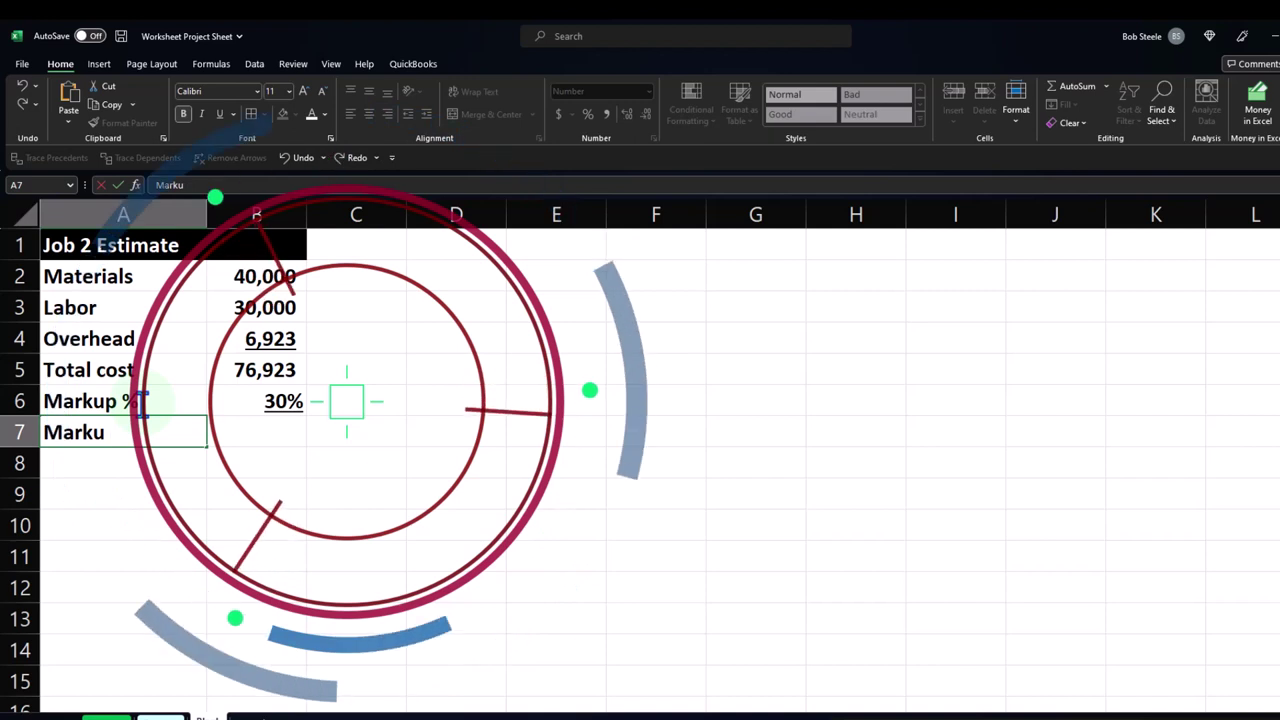
pyautogui.write('p amount')
pyautogui.press('Tab')
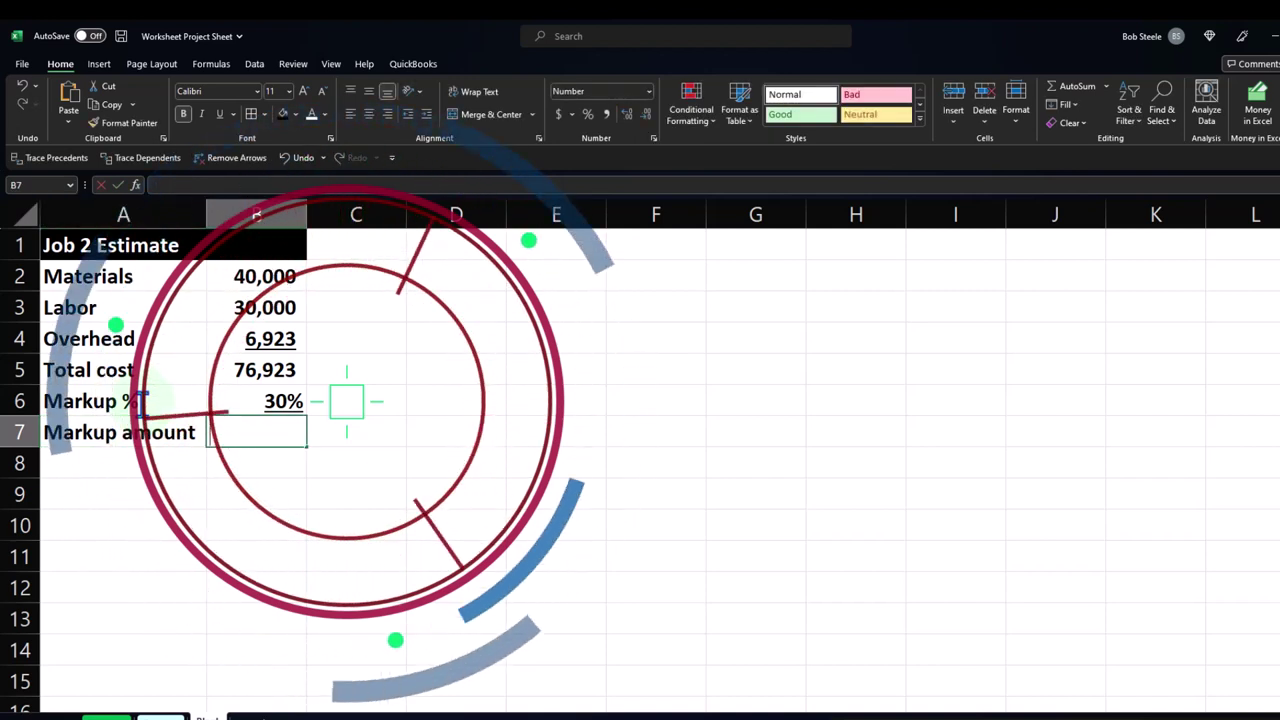
pyautogui.write('=')
pyautogui.press('Up')
pyautogui.press('Up')
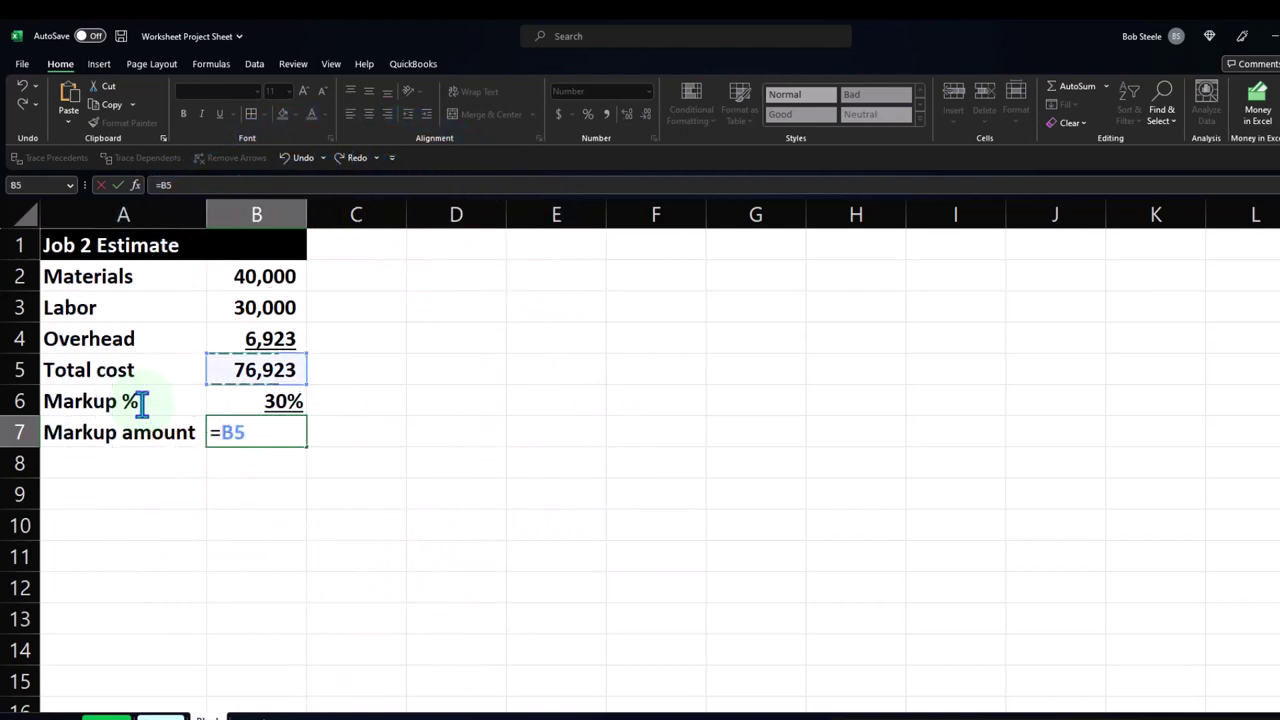
pyautogui.write('*')
pyautogui.press('Up')
pyautogui.press('Return')
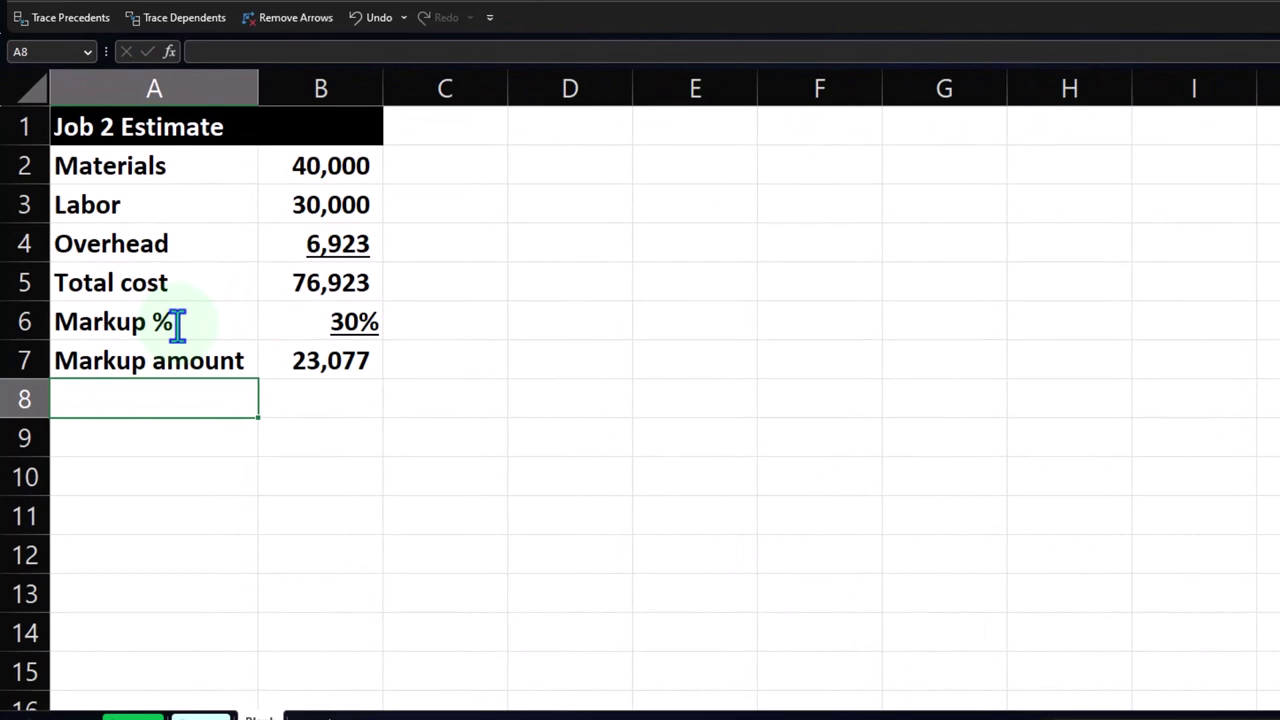
# Add 'Total estimate' in row 8 with =B5+B7, giving 100,000.
pyautogui.write('Total')
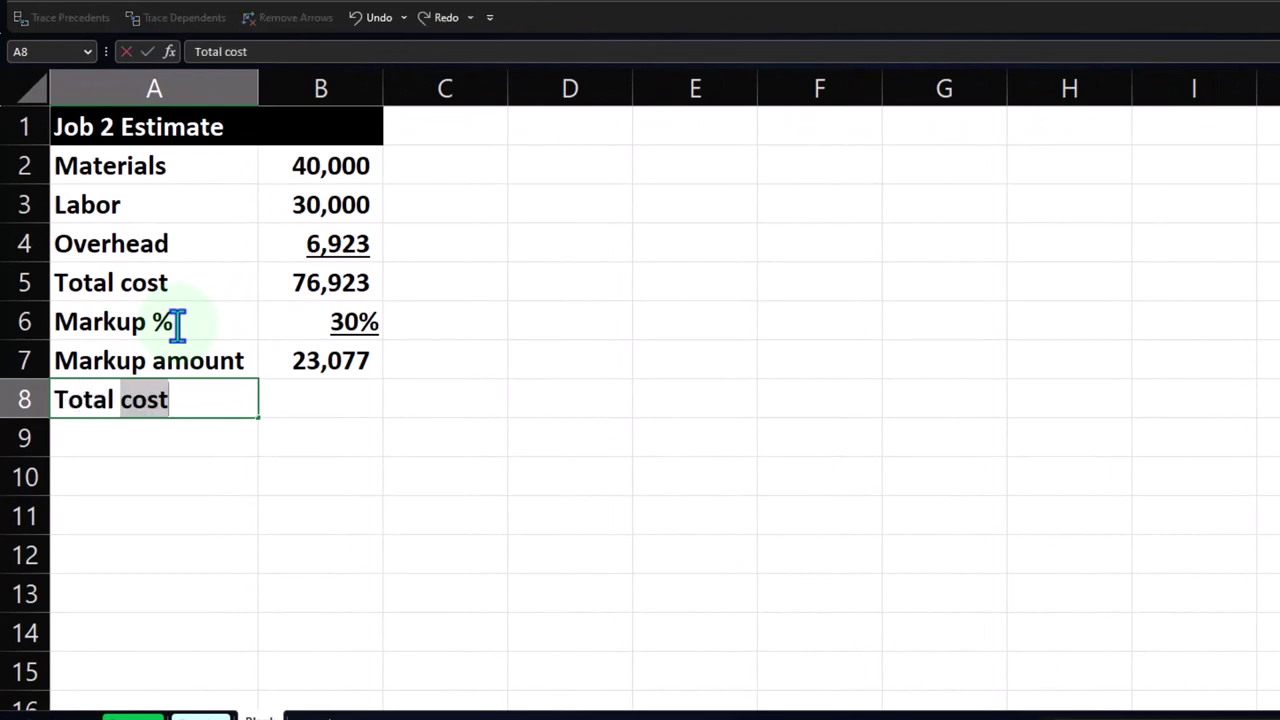
pyautogui.write(' estimate')
pyautogui.press('Tab')
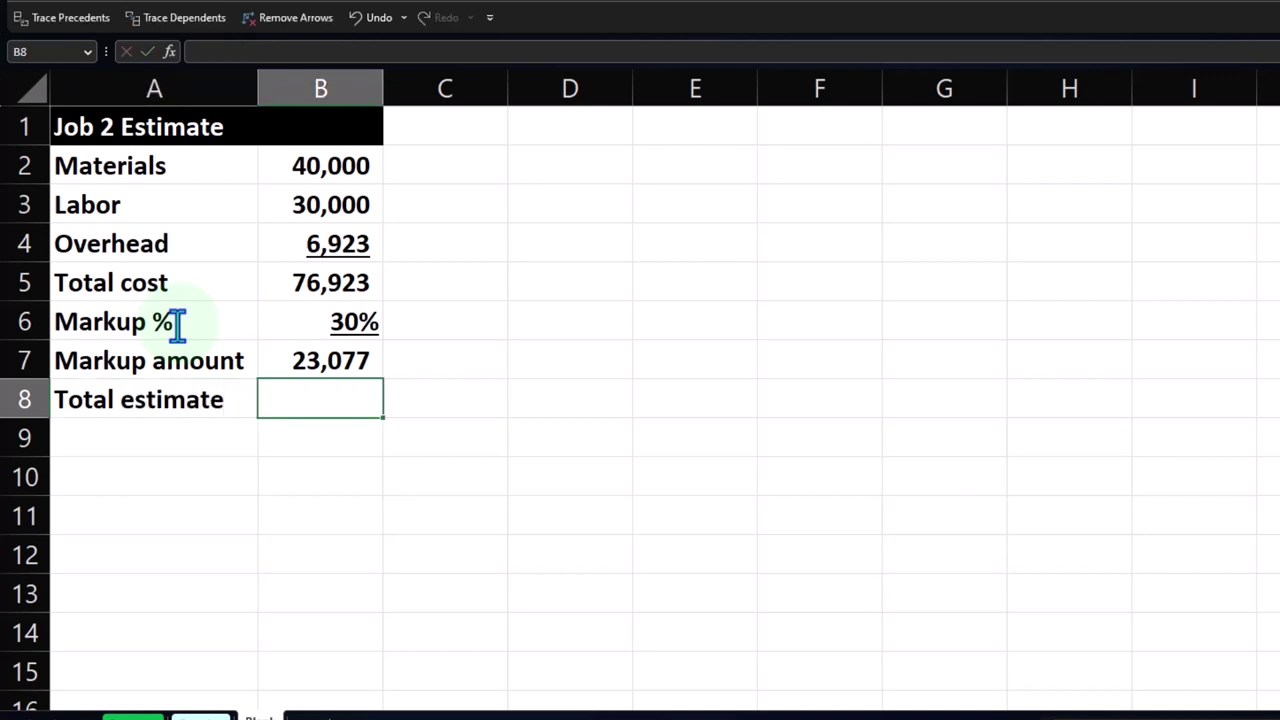
pyautogui.write('=')
pyautogui.press('Up')
pyautogui.press('Up')
pyautogui.press('Up')
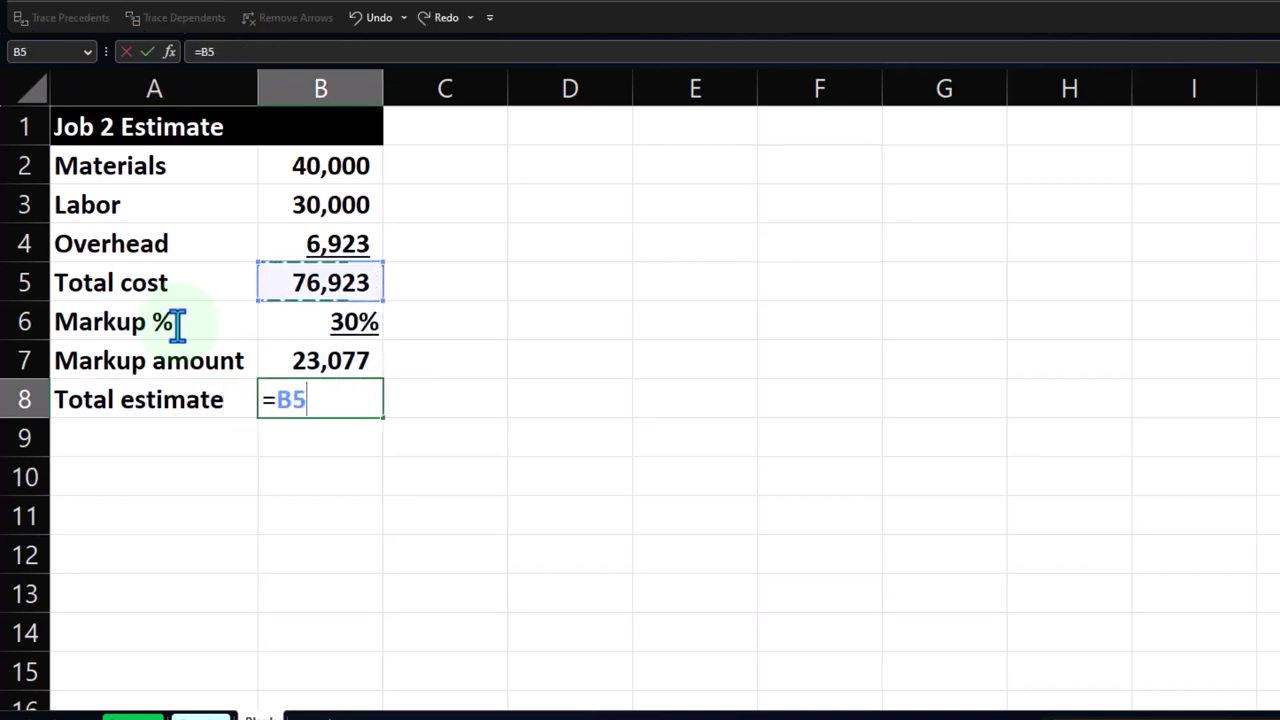
pyautogui.write('+')
pyautogui.press('Up')
pyautogui.press('Return')
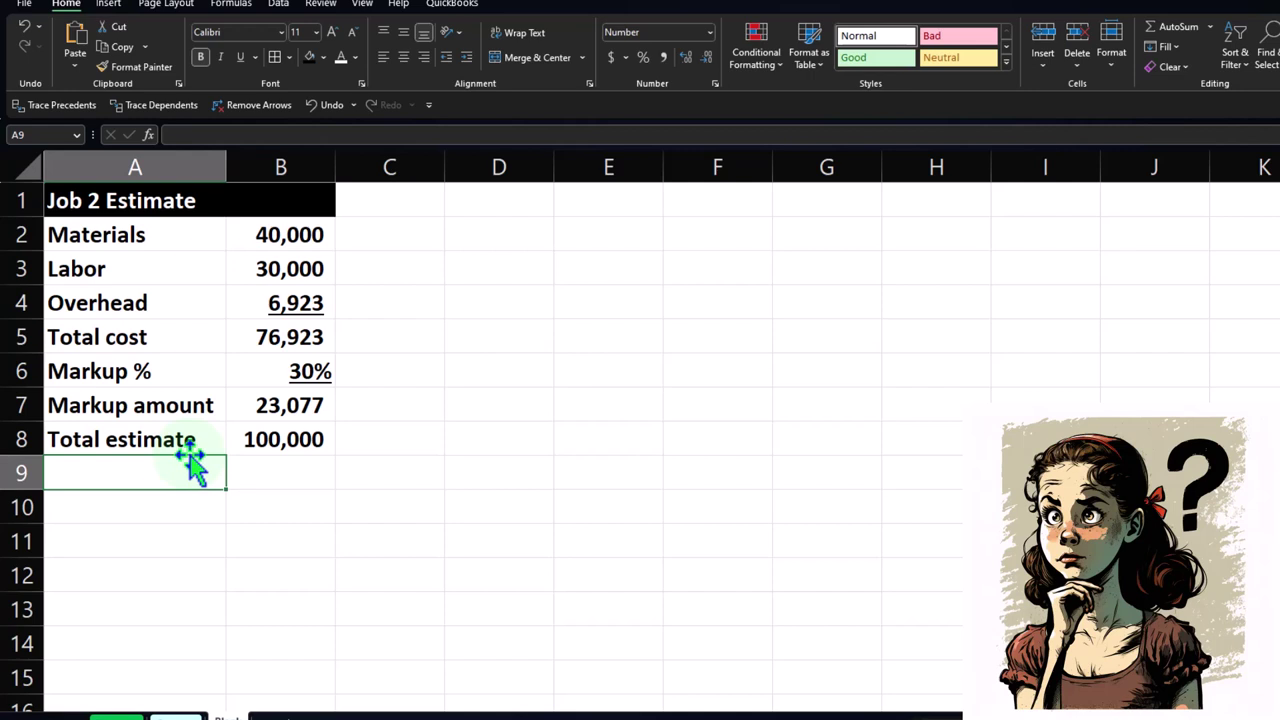
# Apply All Borders to the estimate table A2:B8.
pyautogui.moveTo(150, 238); pyautogui.dragTo(273, 425)
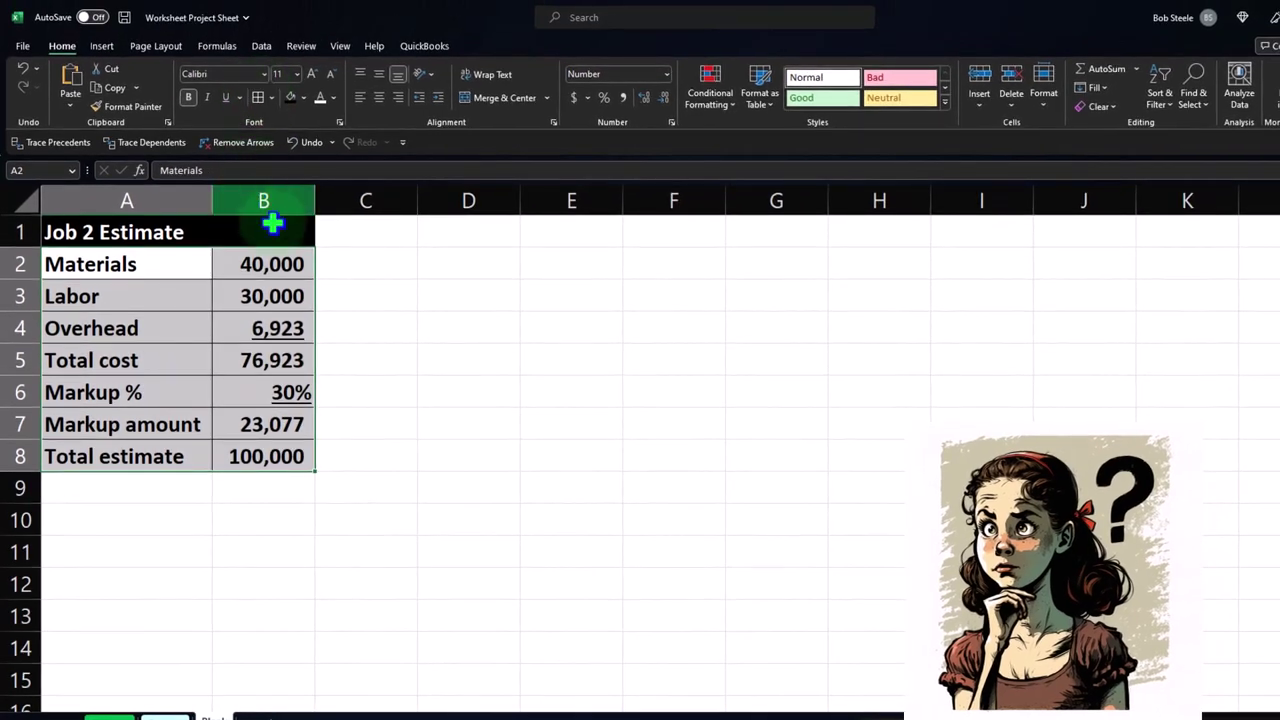
pyautogui.click(389, 363)
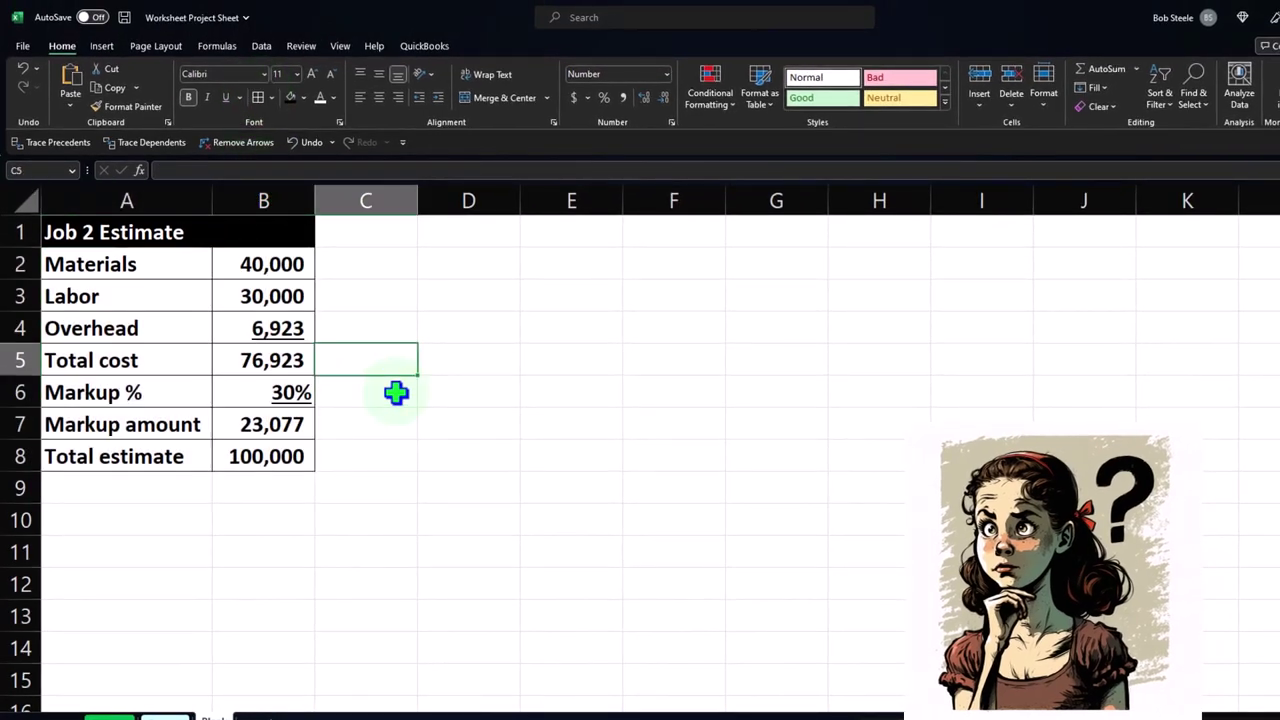
pyautogui.press('Down')
pyautogui.press('Down')
pyautogui.press('Down')
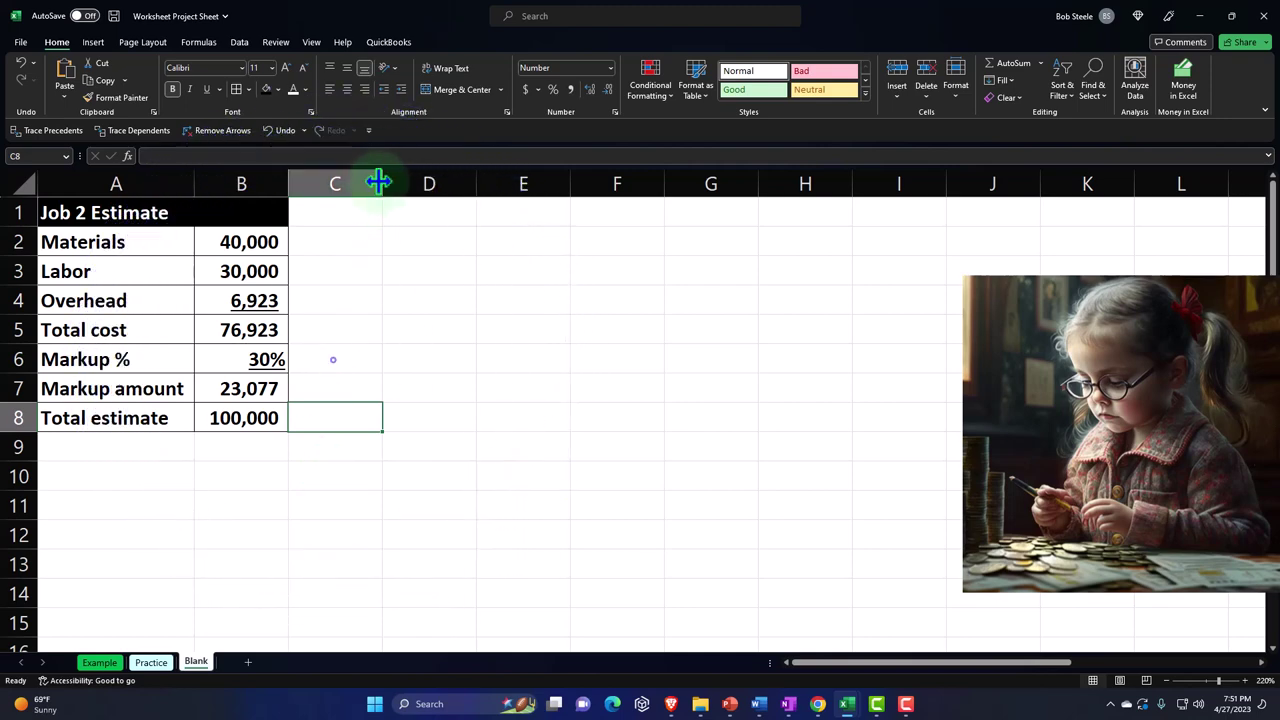
# Narrow column C into a spacer and add a black 'Billing Schedule' heading with white text across D1:E1.
pyautogui.moveTo(381, 181); pyautogui.dragTo(301, 181)
pyautogui.click(358, 214)
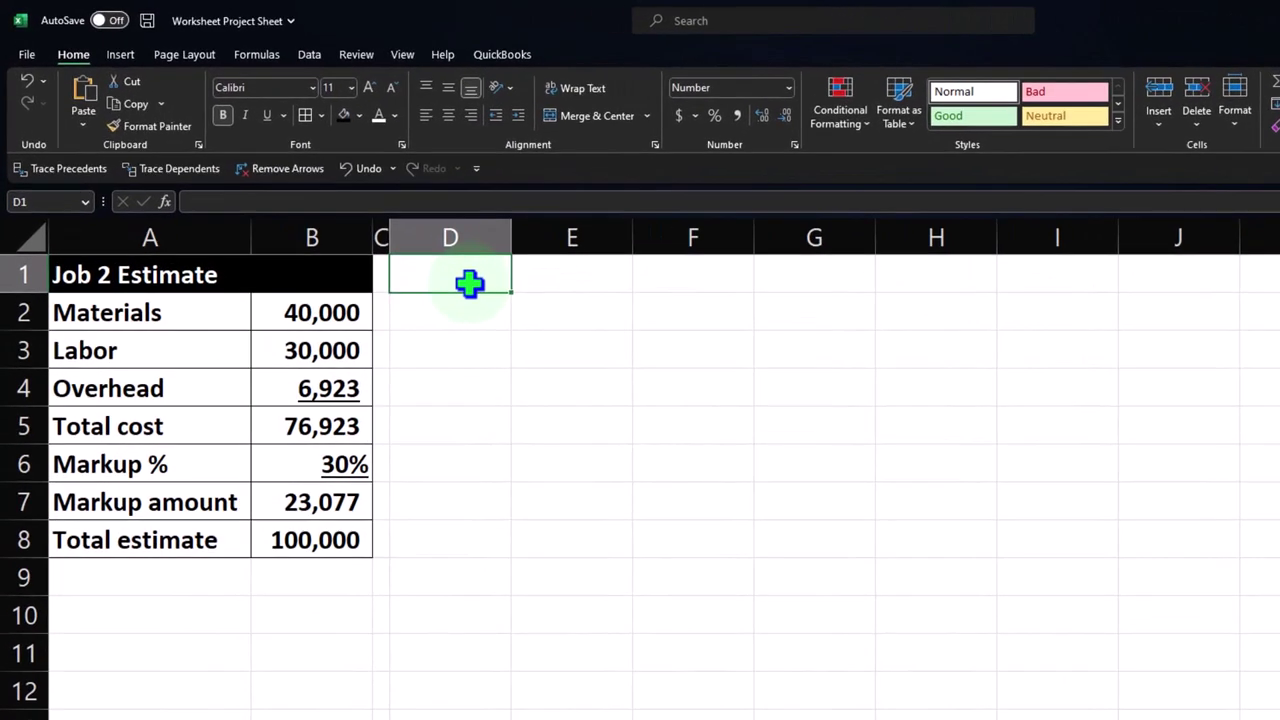
pyautogui.write('Billing S')
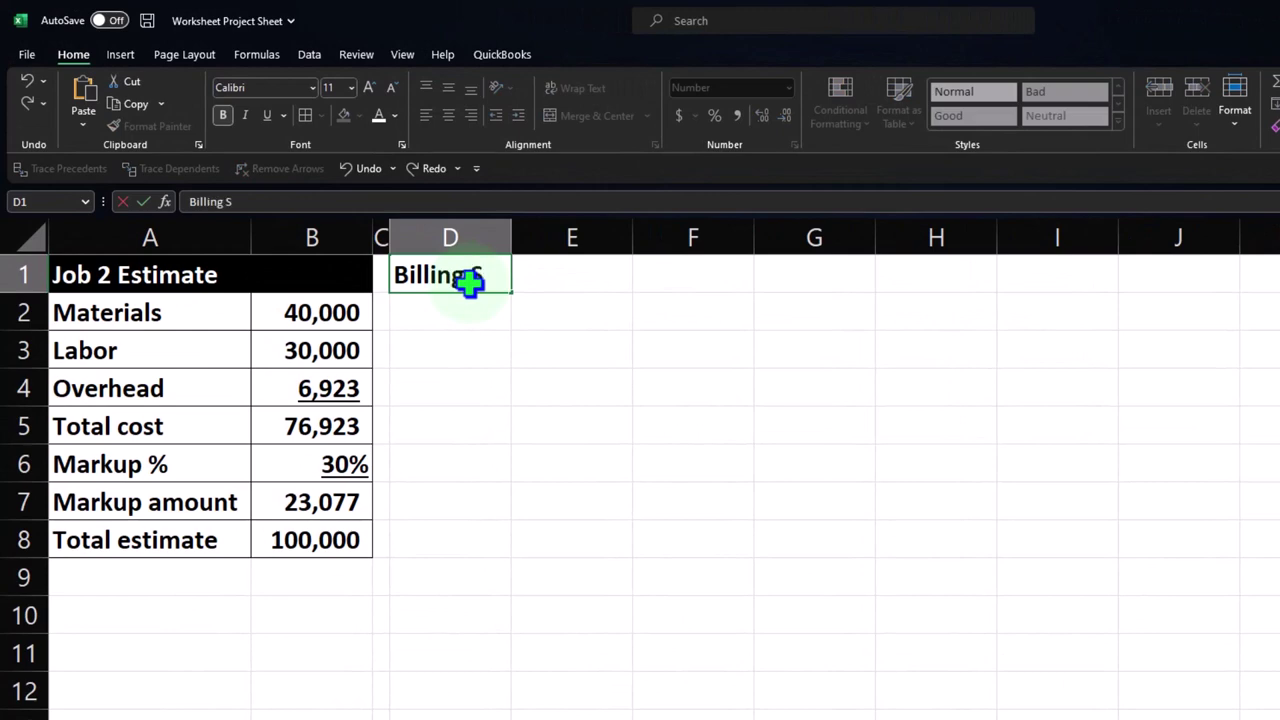
pyautogui.write('chedule')
pyautogui.press('Return')
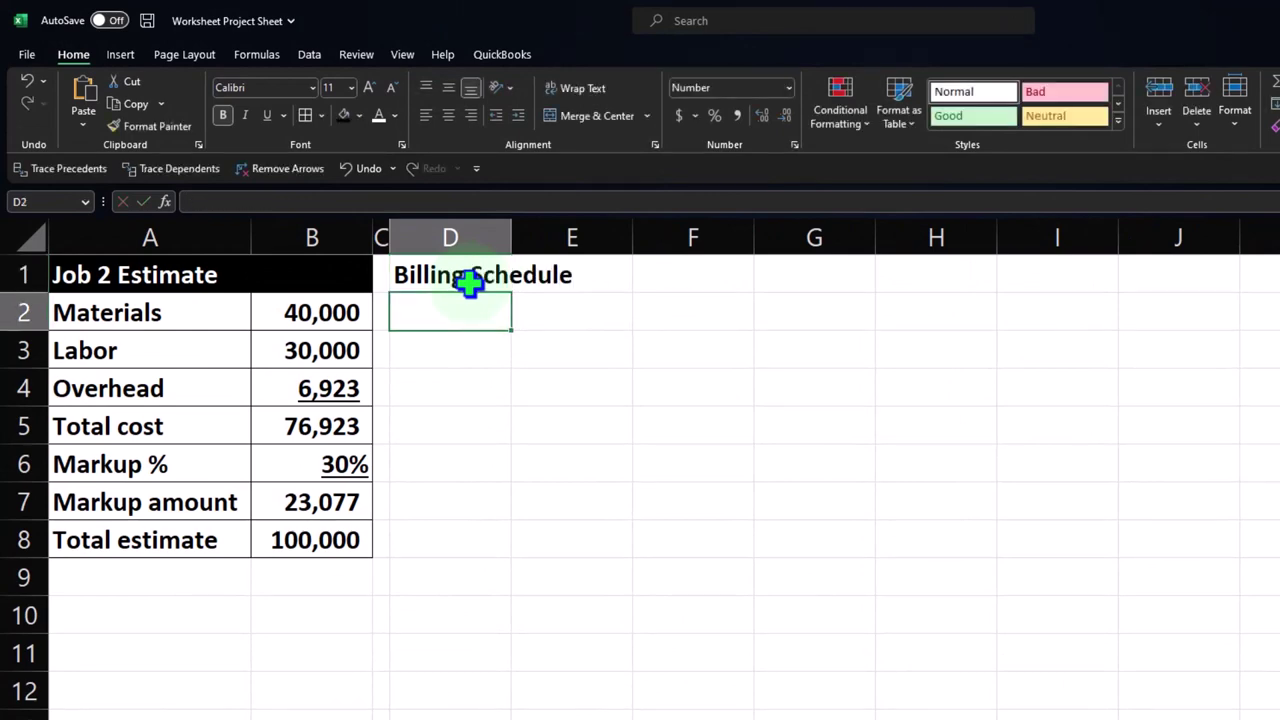
pyautogui.moveTo(469, 283); pyautogui.dragTo(540, 265)
pyautogui.click(359, 115)
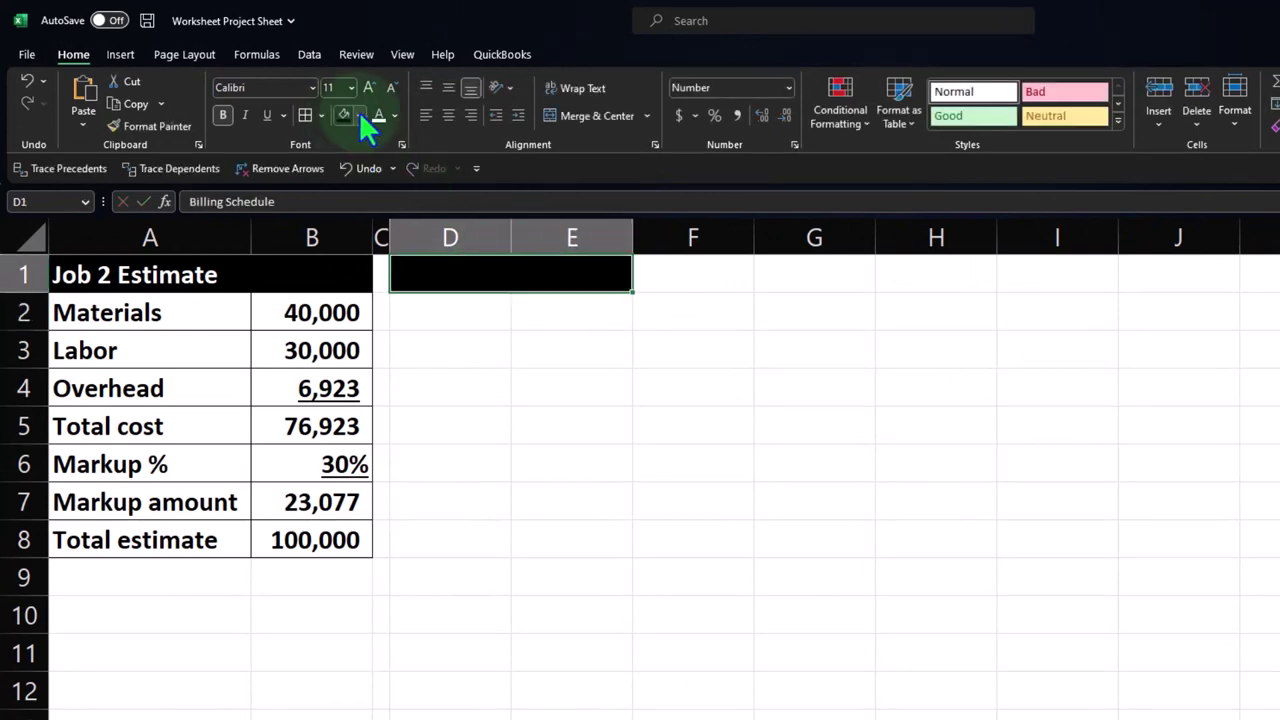
pyautogui.click(379, 115)
# List Month 1 through Month 5 in D2:D6, finishing on cell E2.
pyautogui.click(457, 315)
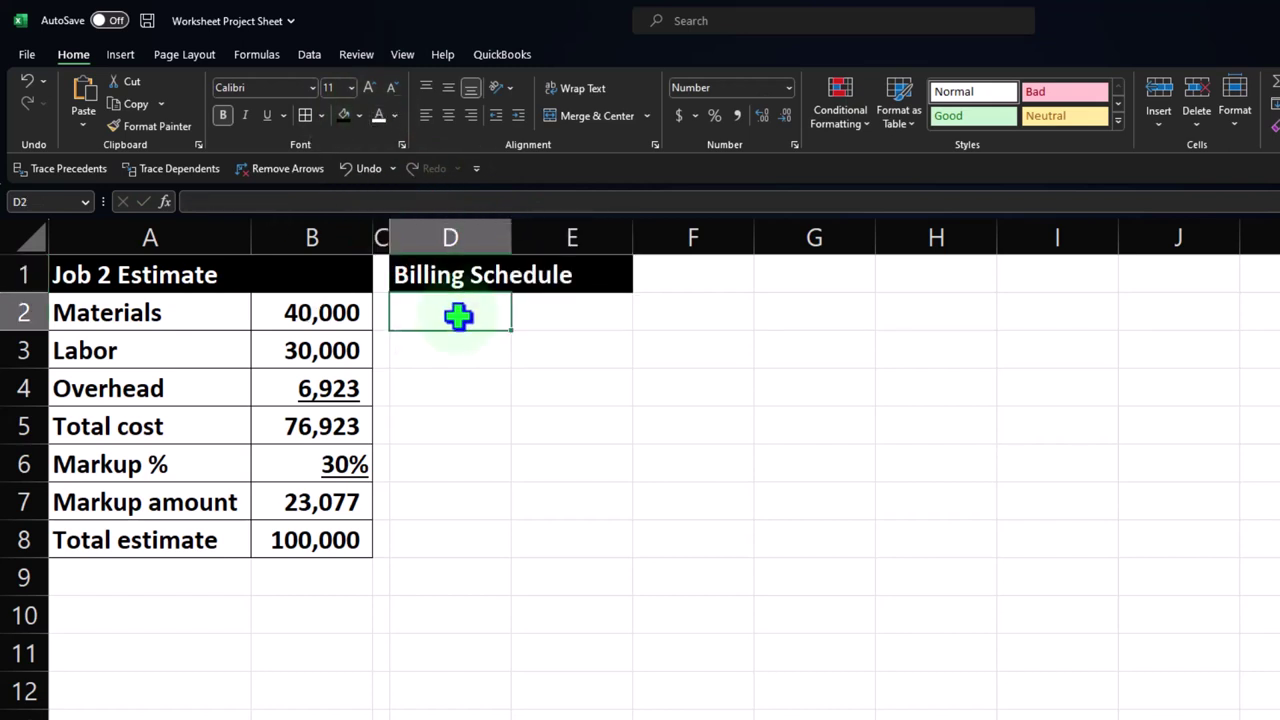
pyautogui.write('Month')
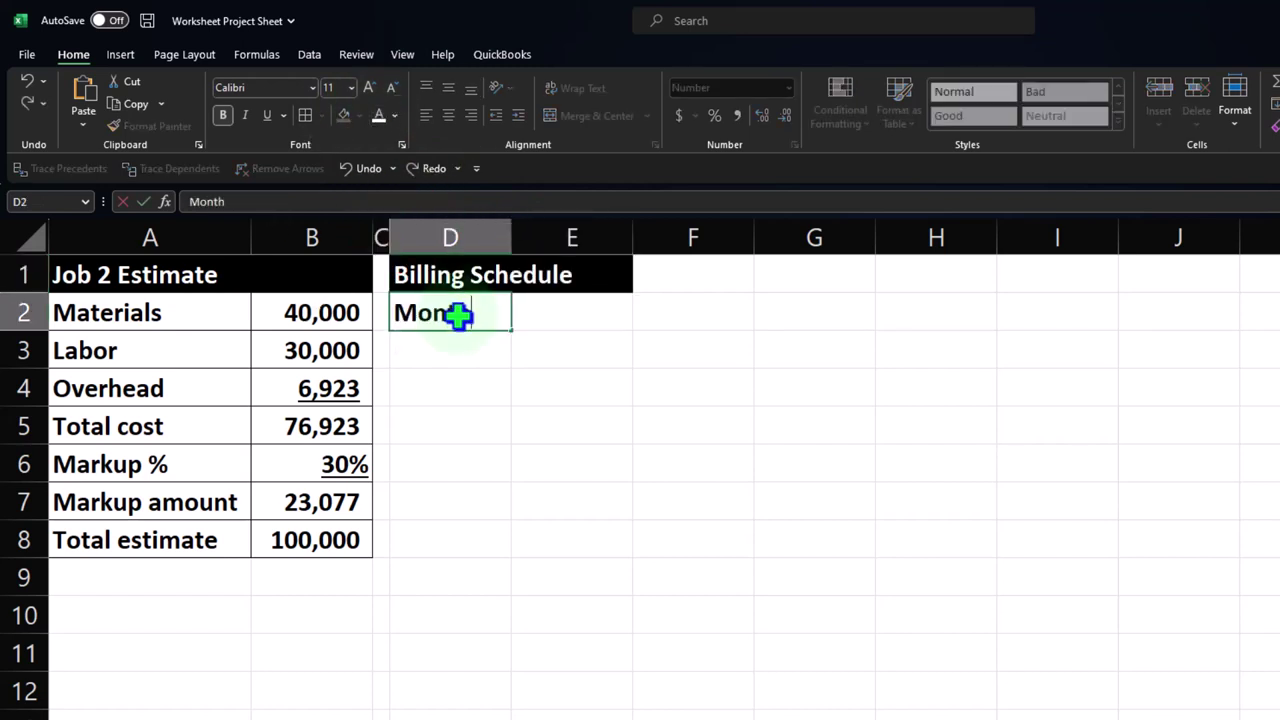
pyautogui.write(' 1')
pyautogui.press('Return')
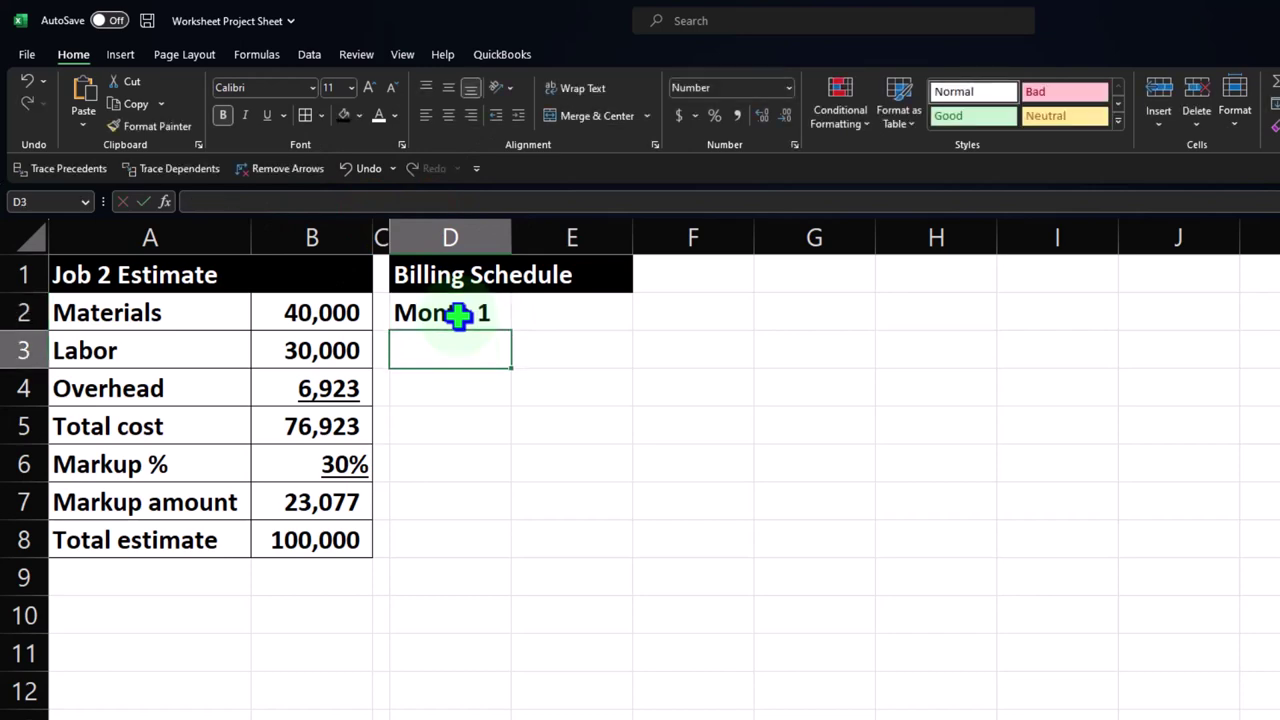
pyautogui.write('M')
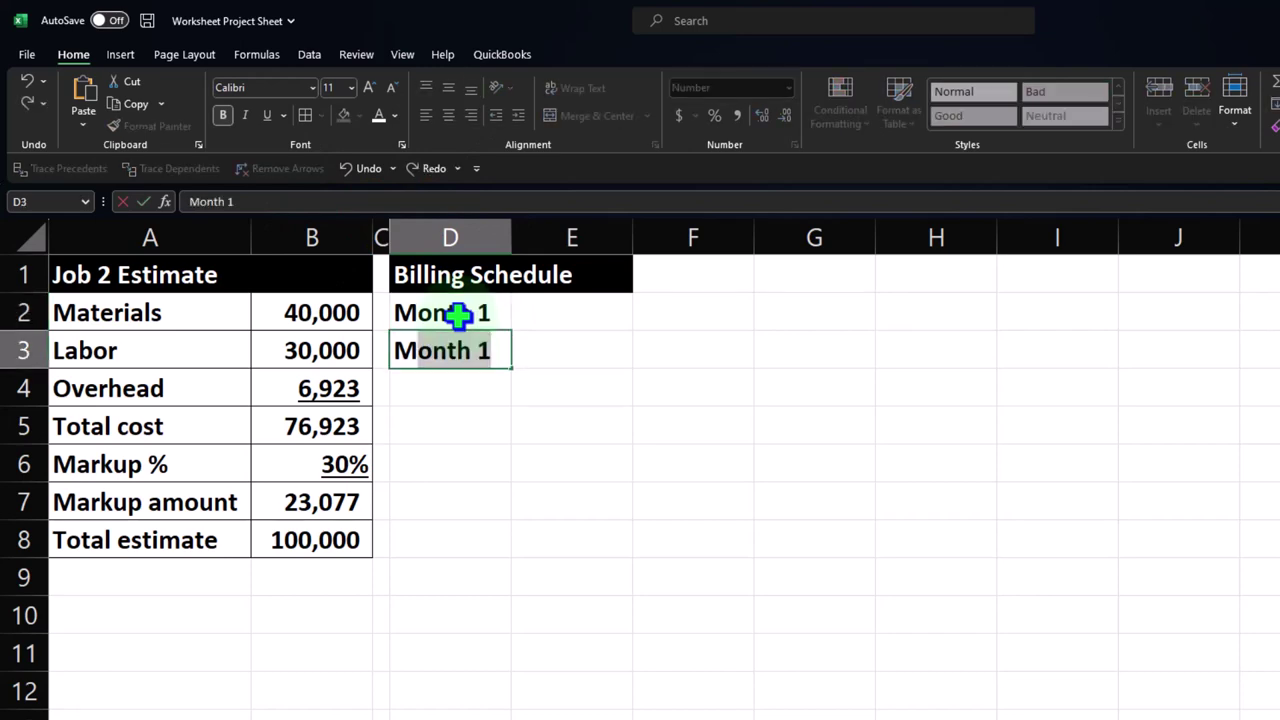
pyautogui.write('onth 2')
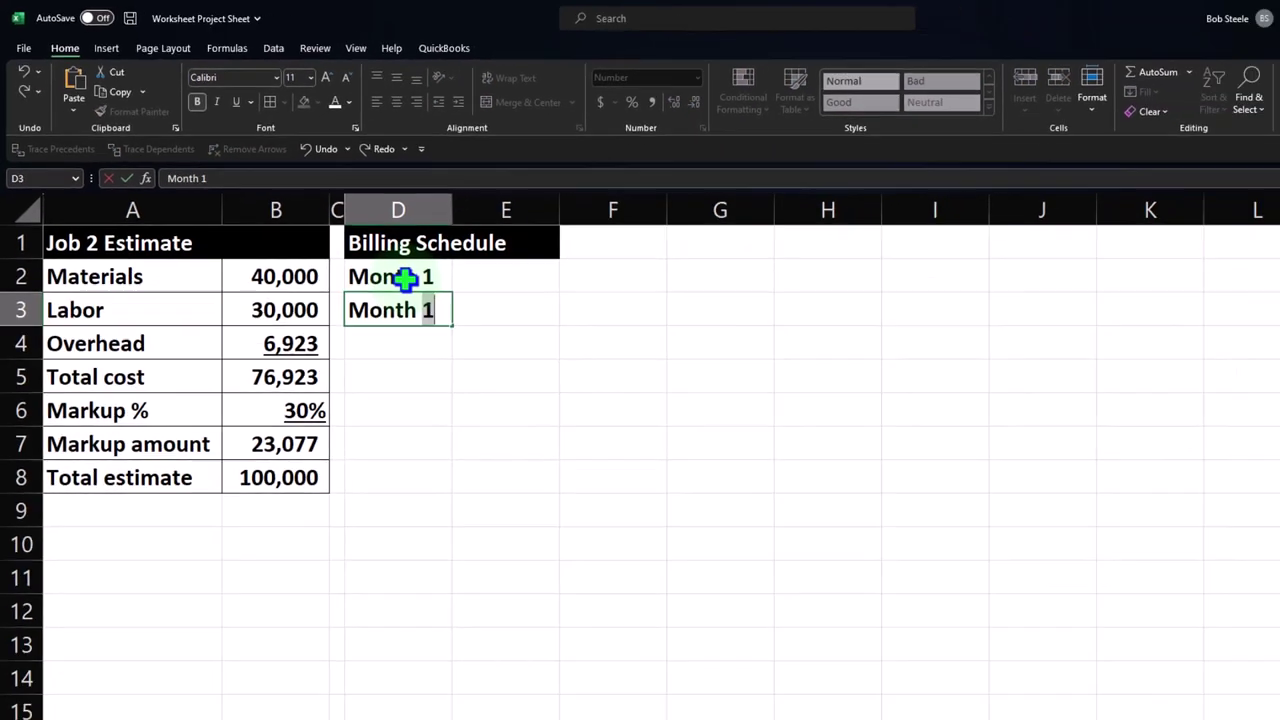
pyautogui.press('Return')
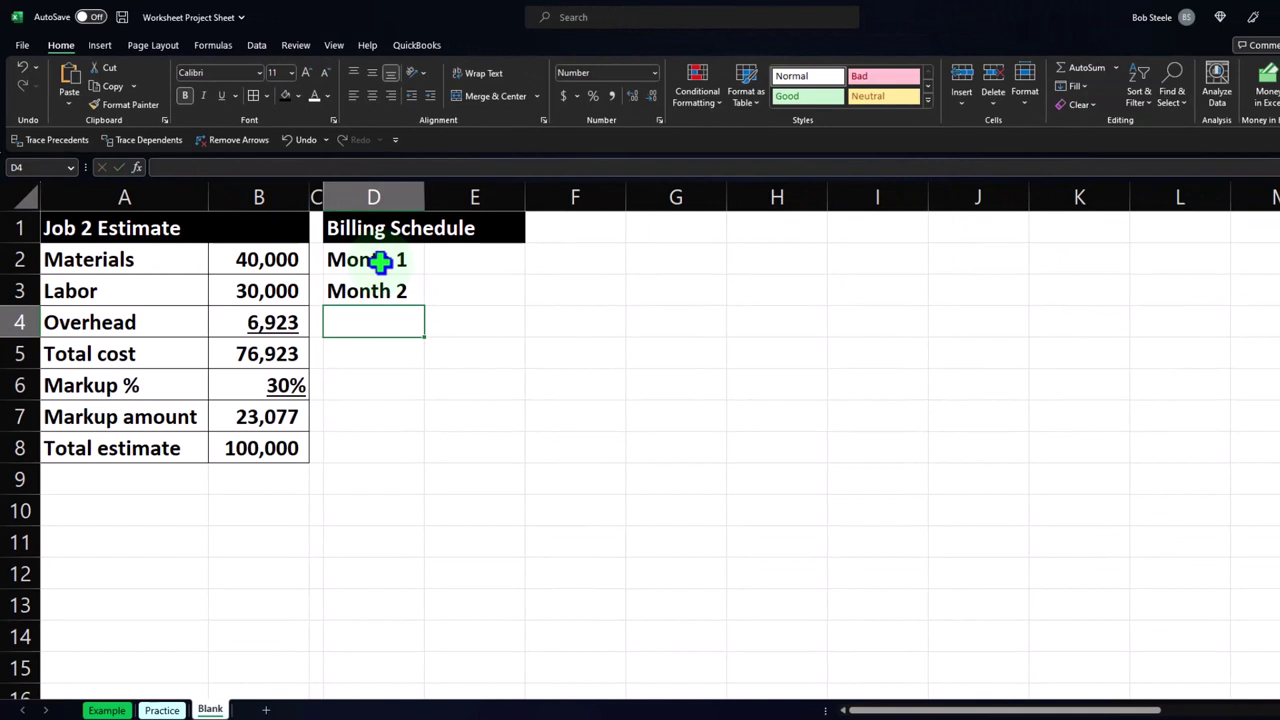
pyautogui.write('Month')
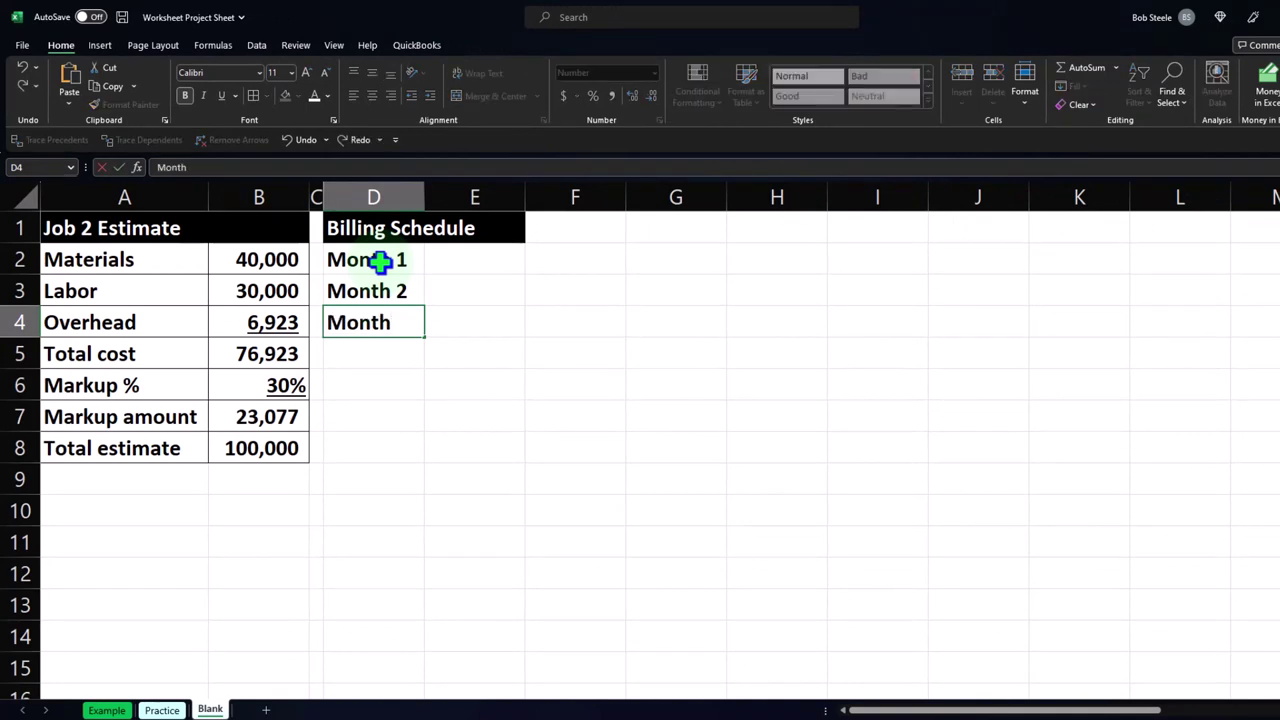
pyautogui.write(' 3')
pyautogui.press('Return')
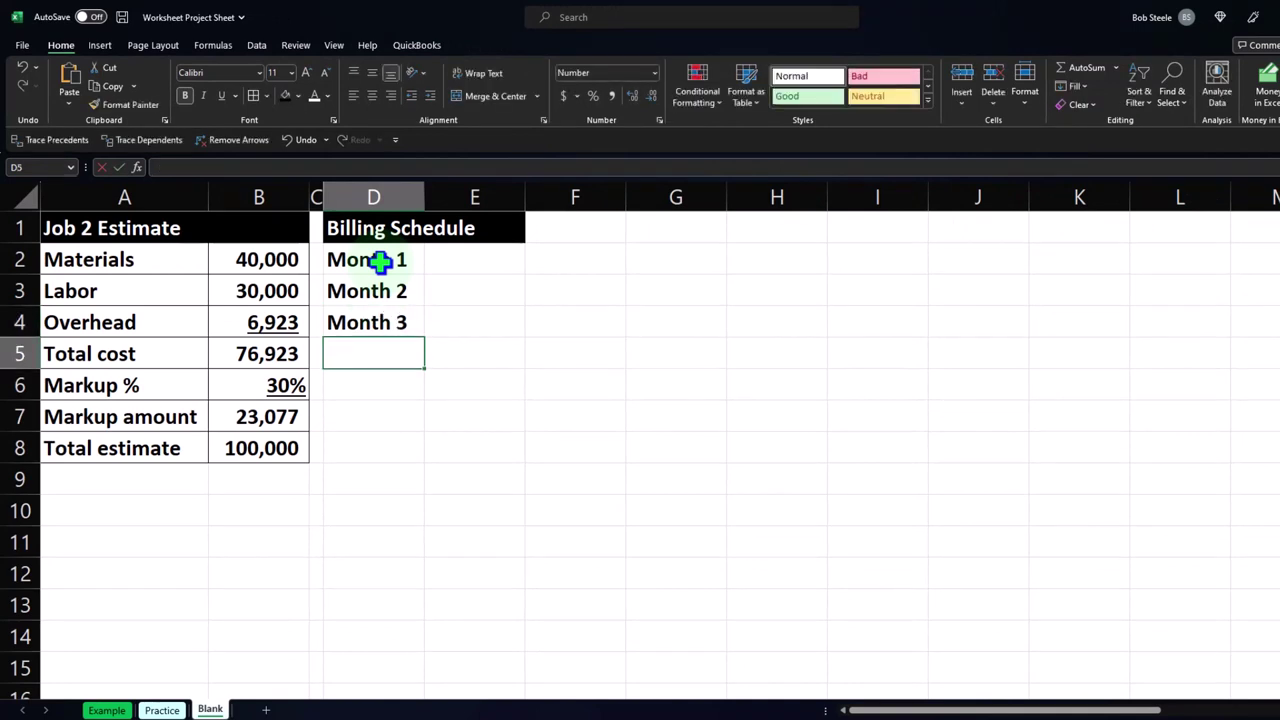
pyautogui.write('Month 4')
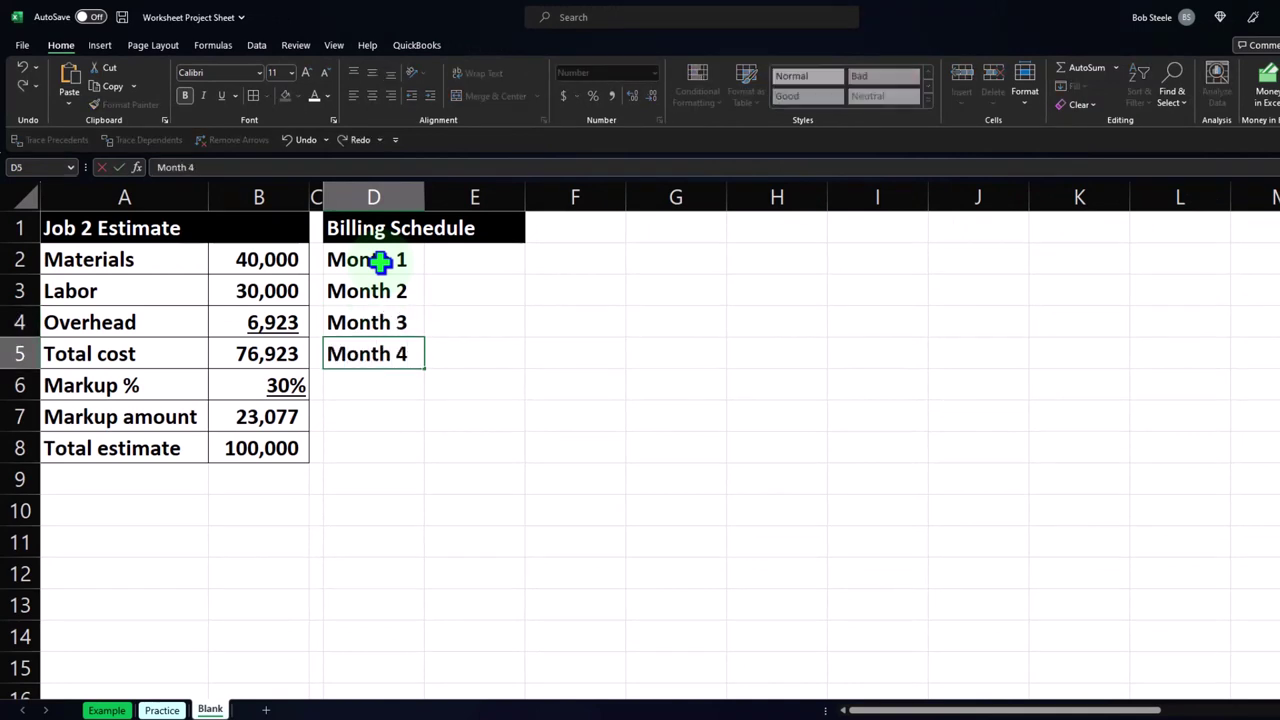
pyautogui.press('Return')
pyautogui.write('Month 5')
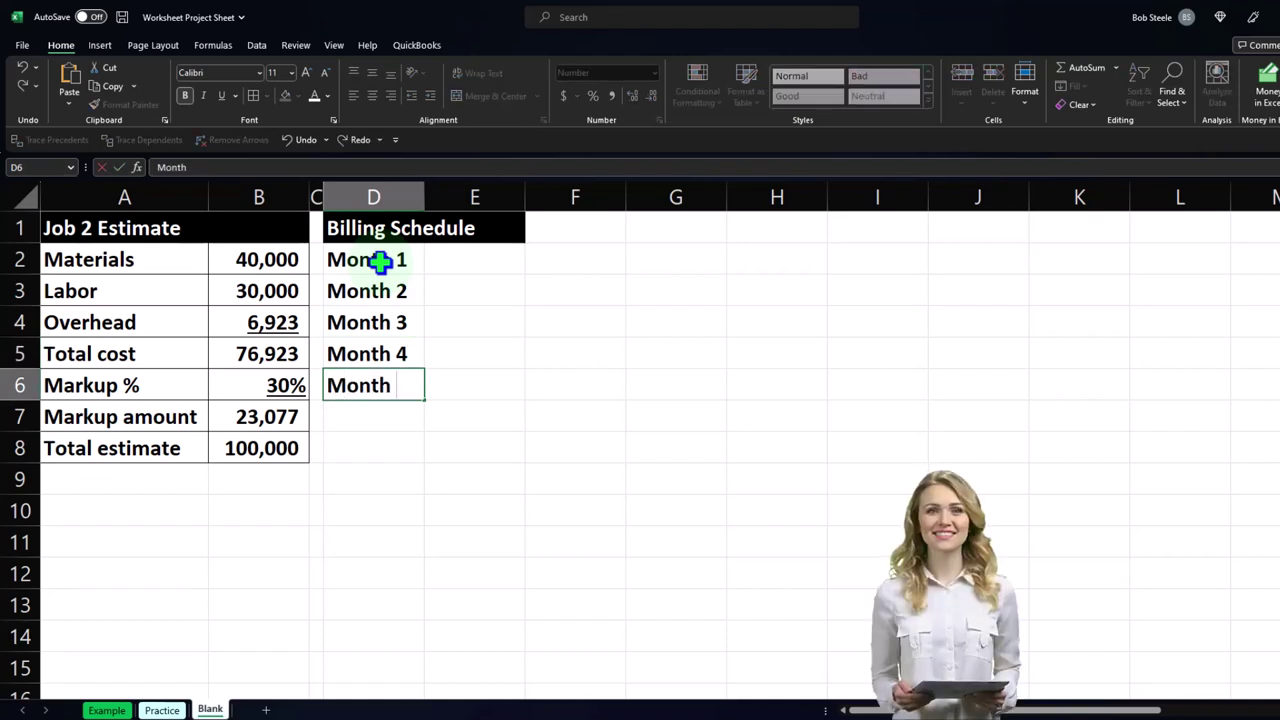
pyautogui.press('Return')
pyautogui.press('Right')
pyautogui.press('Up')
pyautogui.press('Up')
pyautogui.press('Up')
pyautogui.press('Up')
pyautogui.press('Up')
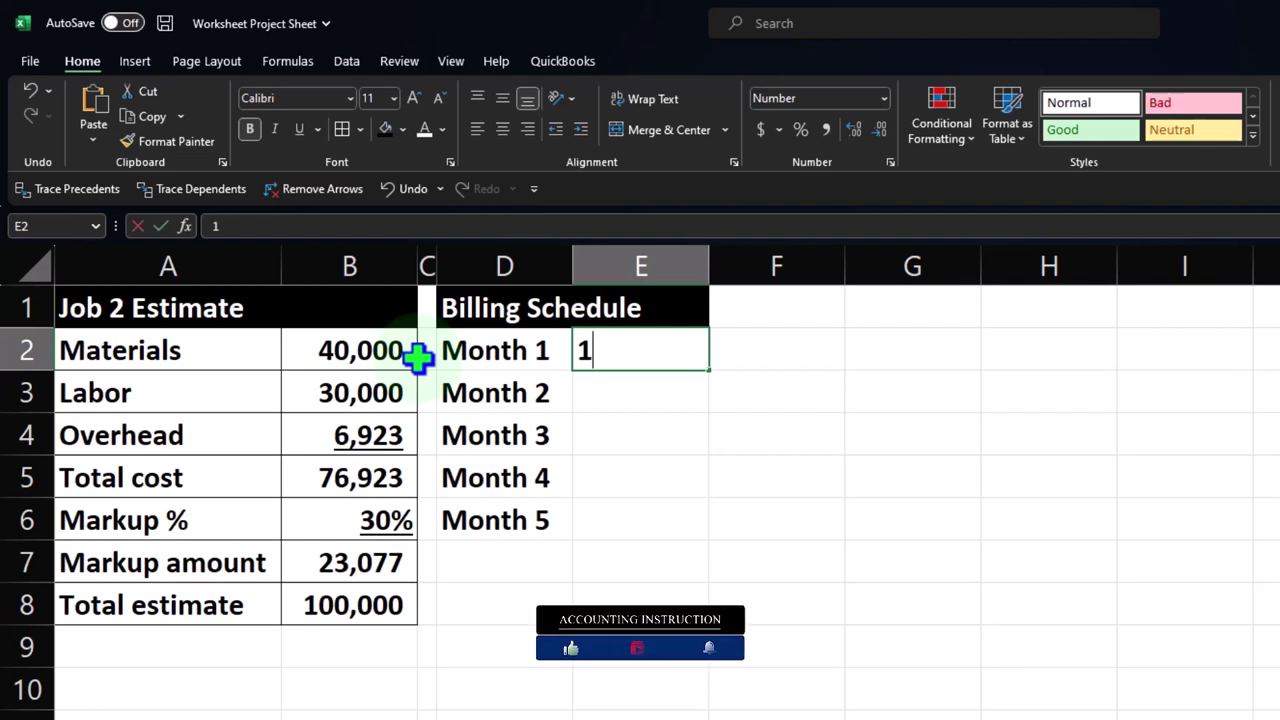
# Enter monthly amounts 10,000, 0, 25,000, 30,000 and 35,000 in E2:E6.
pyautogui.write('10,')
pyautogui.write('000')
pyautogui.press('Return')
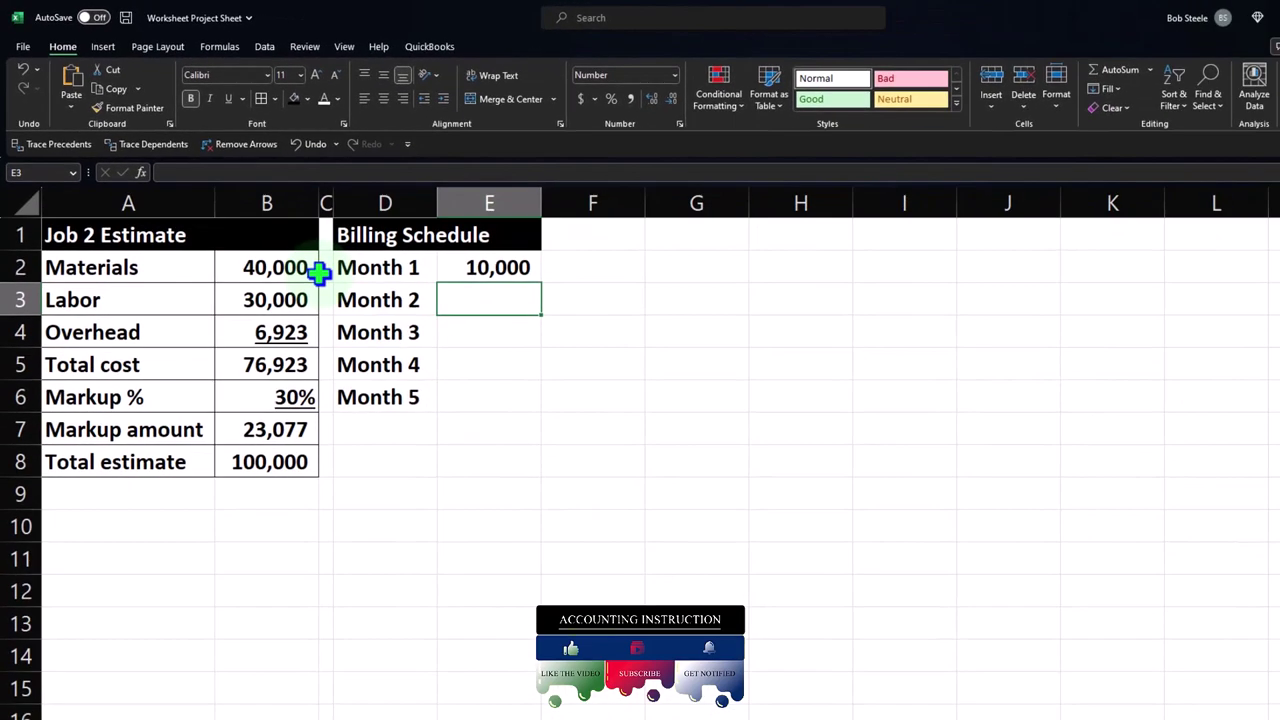
pyautogui.write('0')
pyautogui.press('Return')
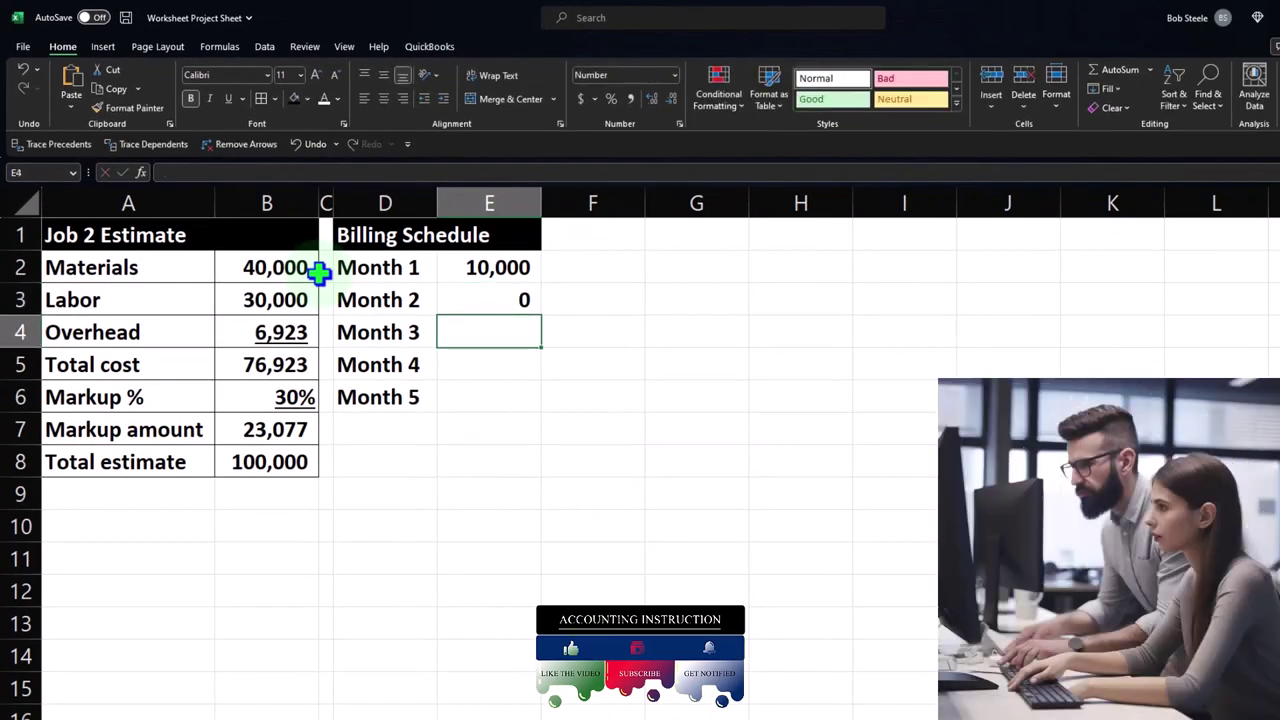
pyautogui.click(480, 263)
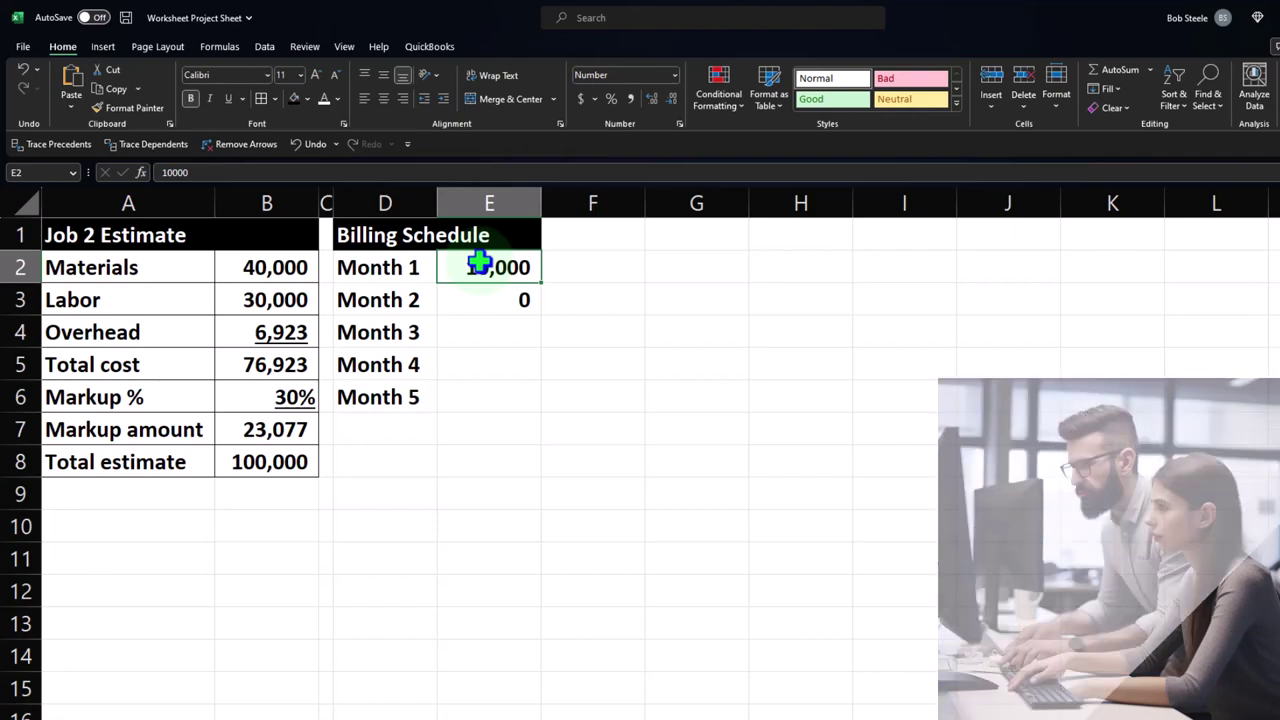
pyautogui.press('Down')
pyautogui.press('Down')
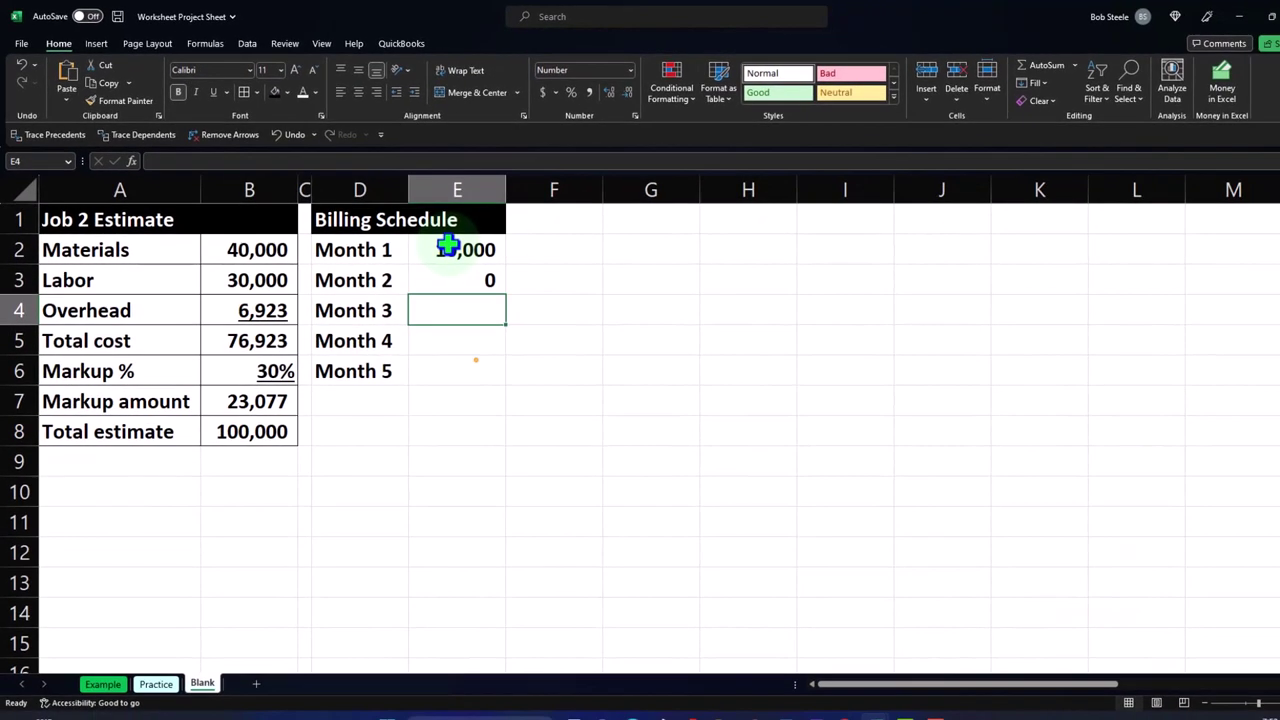
pyautogui.write('25,000')
pyautogui.press('Return')
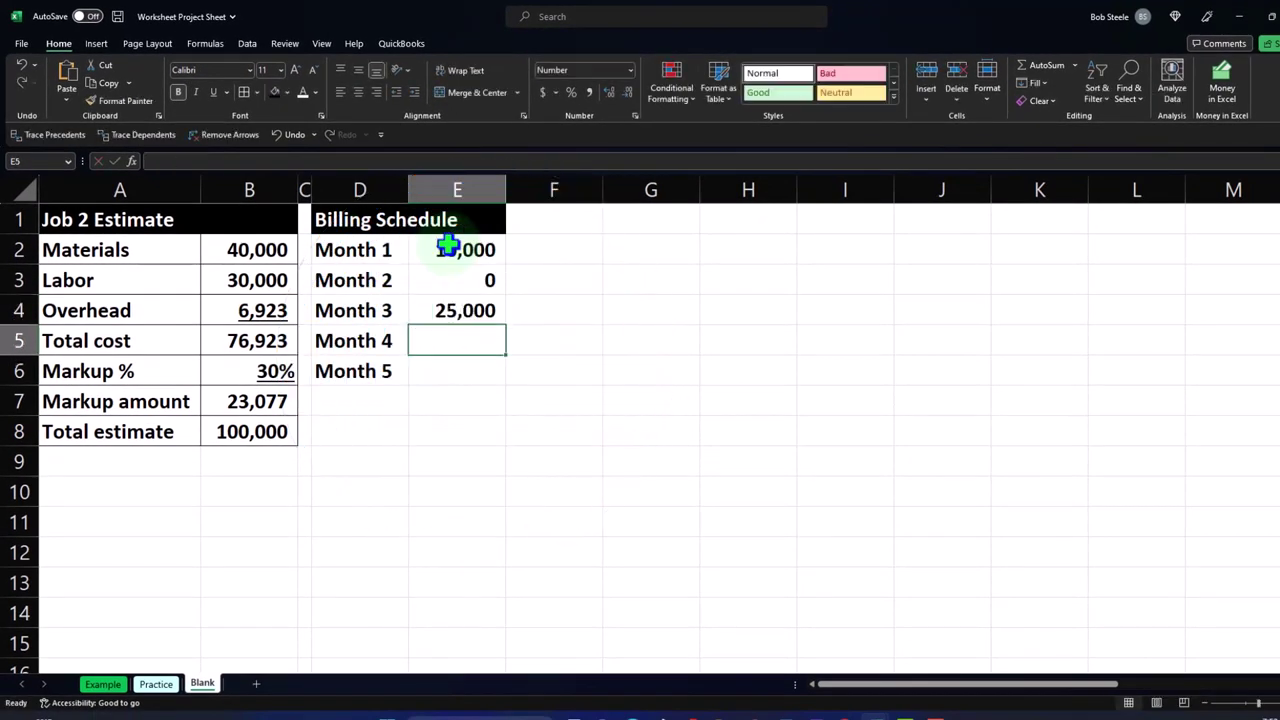
pyautogui.write('30,000')
pyautogui.press('Return')
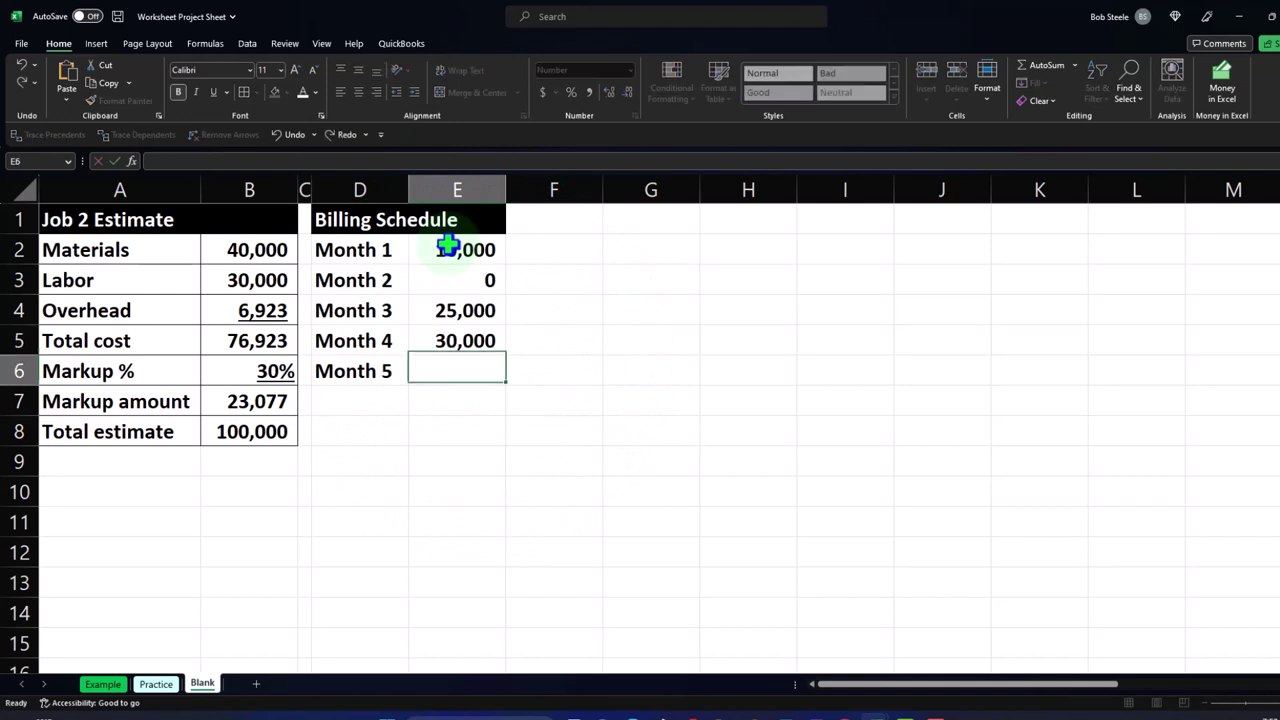
pyautogui.write('35,000')
pyautogui.press('Return')
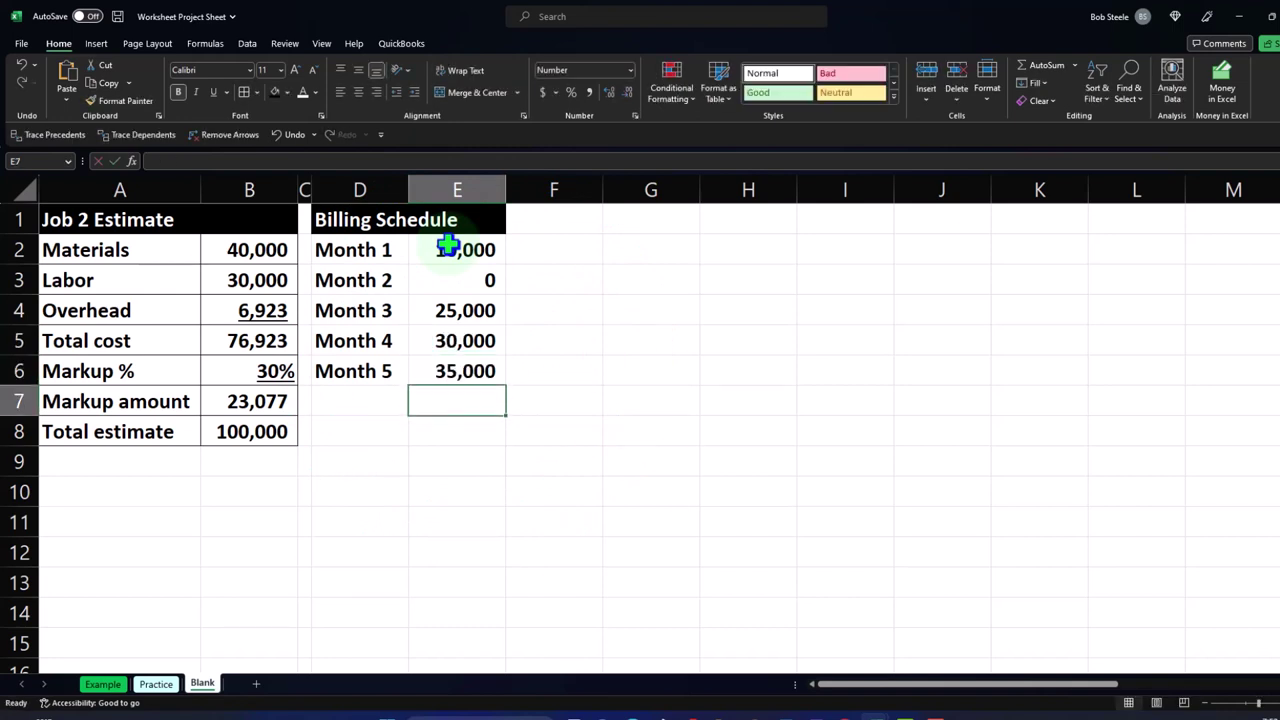
# Add a Total label in D7 with =SUM(E2:E6) in E7, totalling 100,000.
pyautogui.press('Left')
pyautogui.write('Total')
pyautogui.press('Right')
pyautogui.write('=sum(')
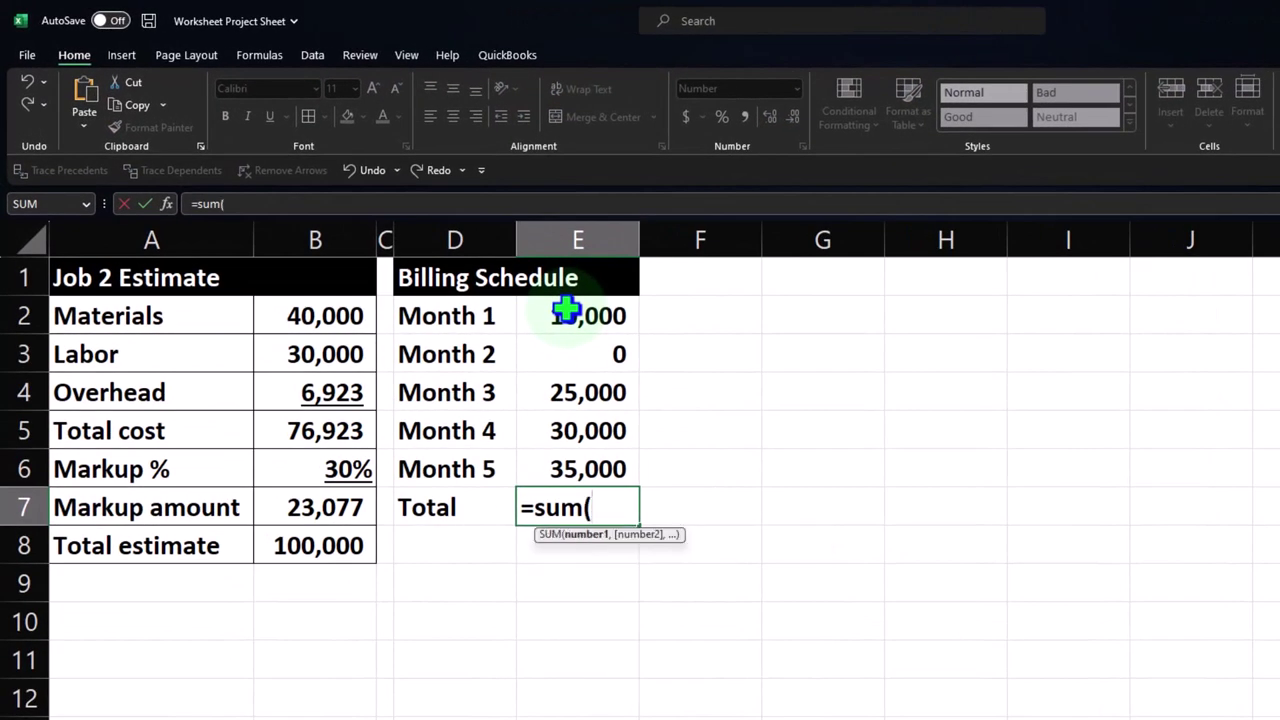
pyautogui.press('Up')
pyautogui.hotkey('shift', 'Up')
pyautogui.hotkey('shift', 'Up')
pyautogui.hotkey('shift', 'Up')
pyautogui.hotkey('shift', 'Up')
pyautogui.press('Return')
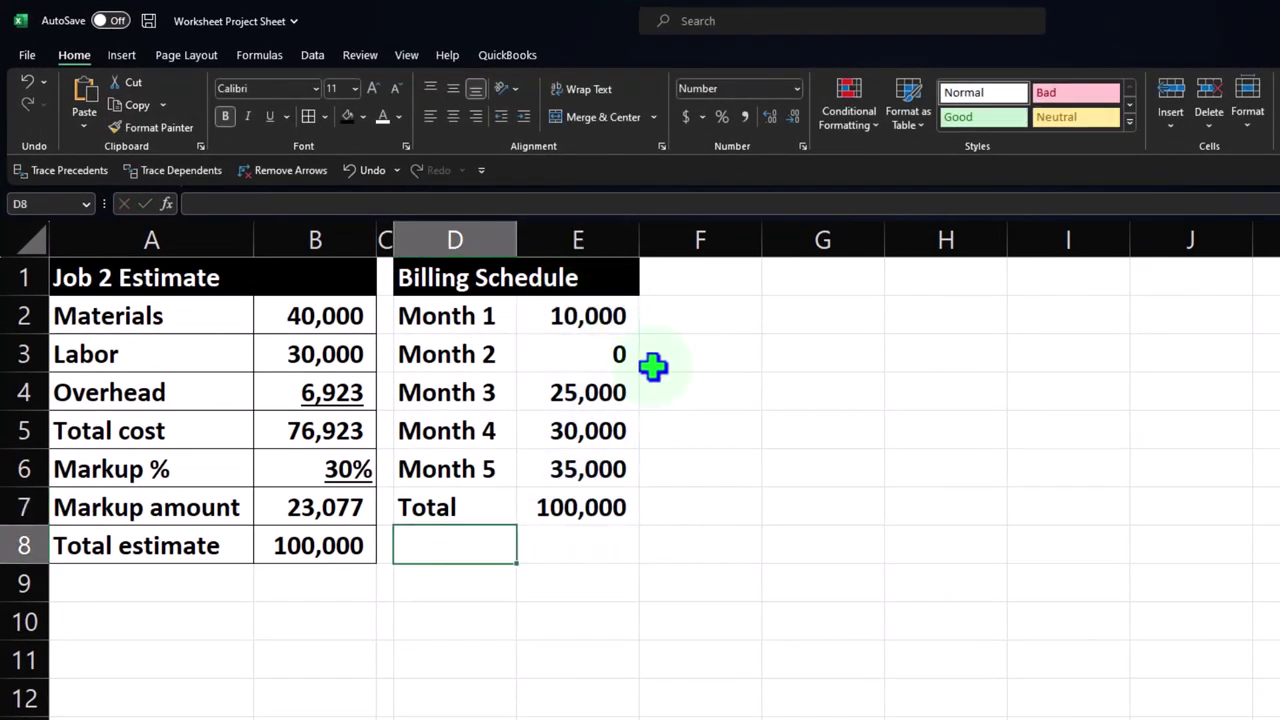
# Underline the 35,000 amount in E6 and apply All Borders to schedule rows D2:E7.
pyautogui.click(566, 462)
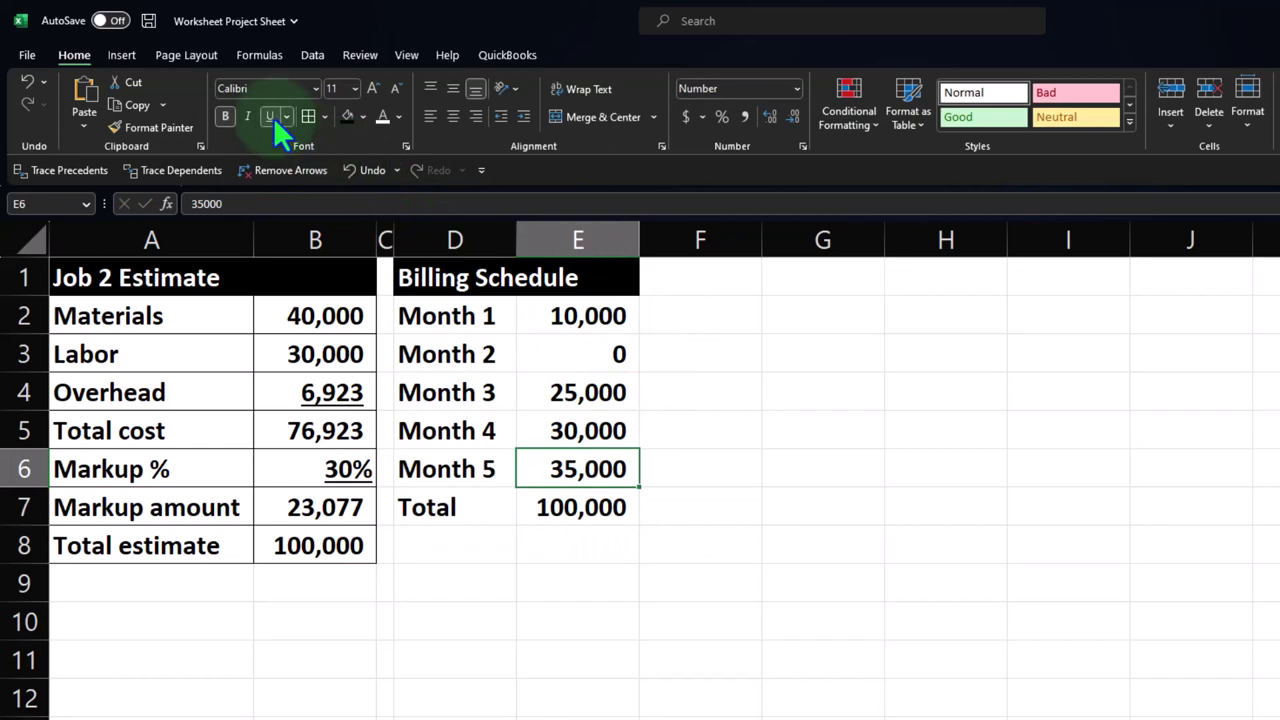
pyautogui.click(586, 657)
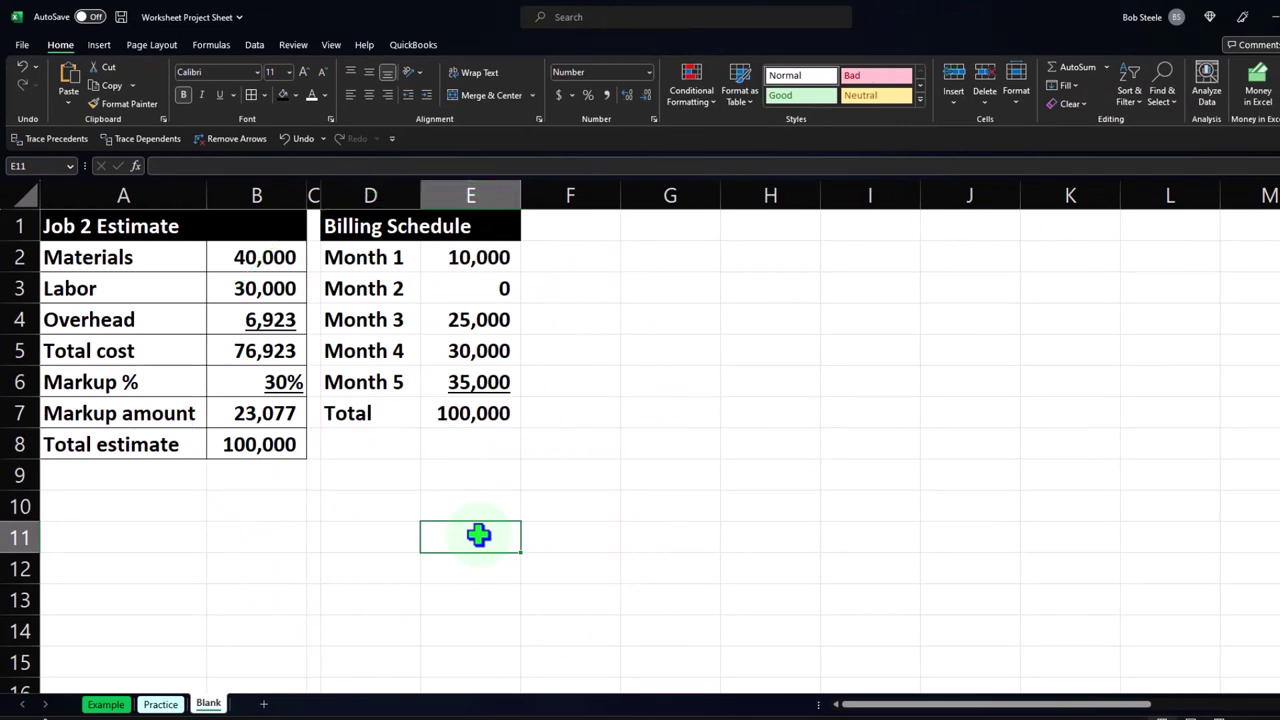
pyautogui.click(480, 256)
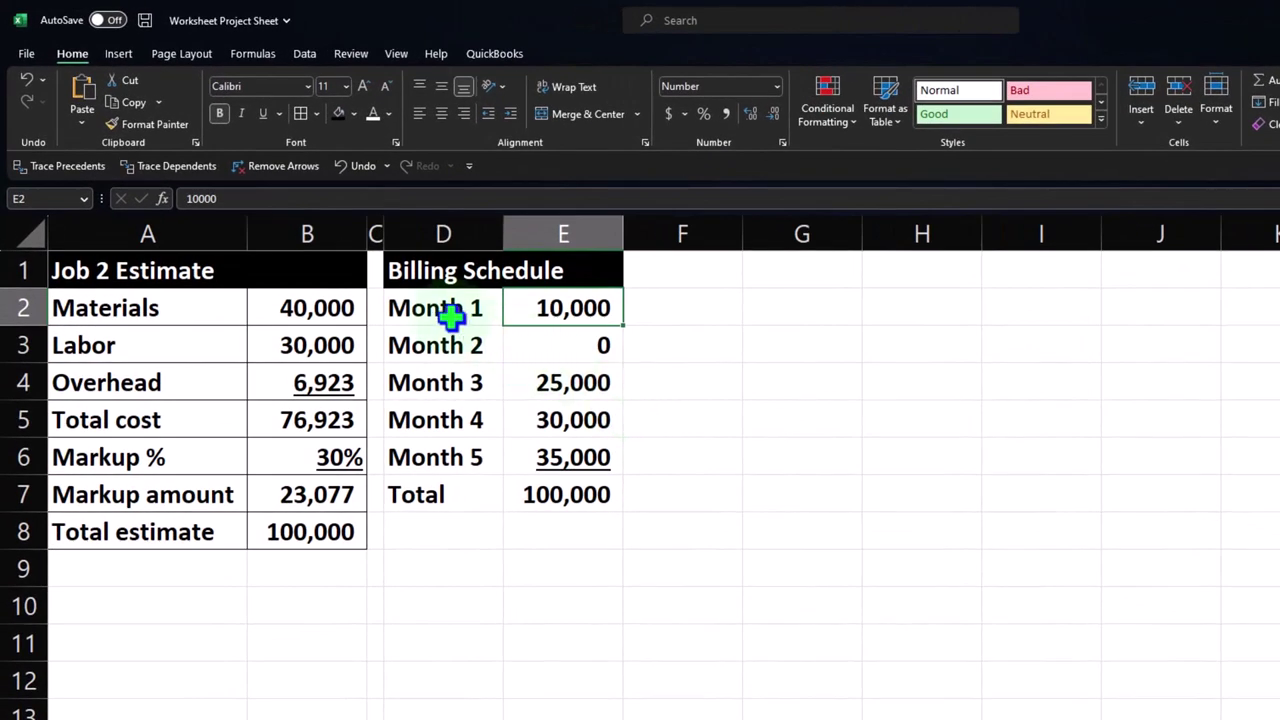
pyautogui.moveTo(451, 315); pyautogui.dragTo(560, 494)
pyautogui.click(302, 112)
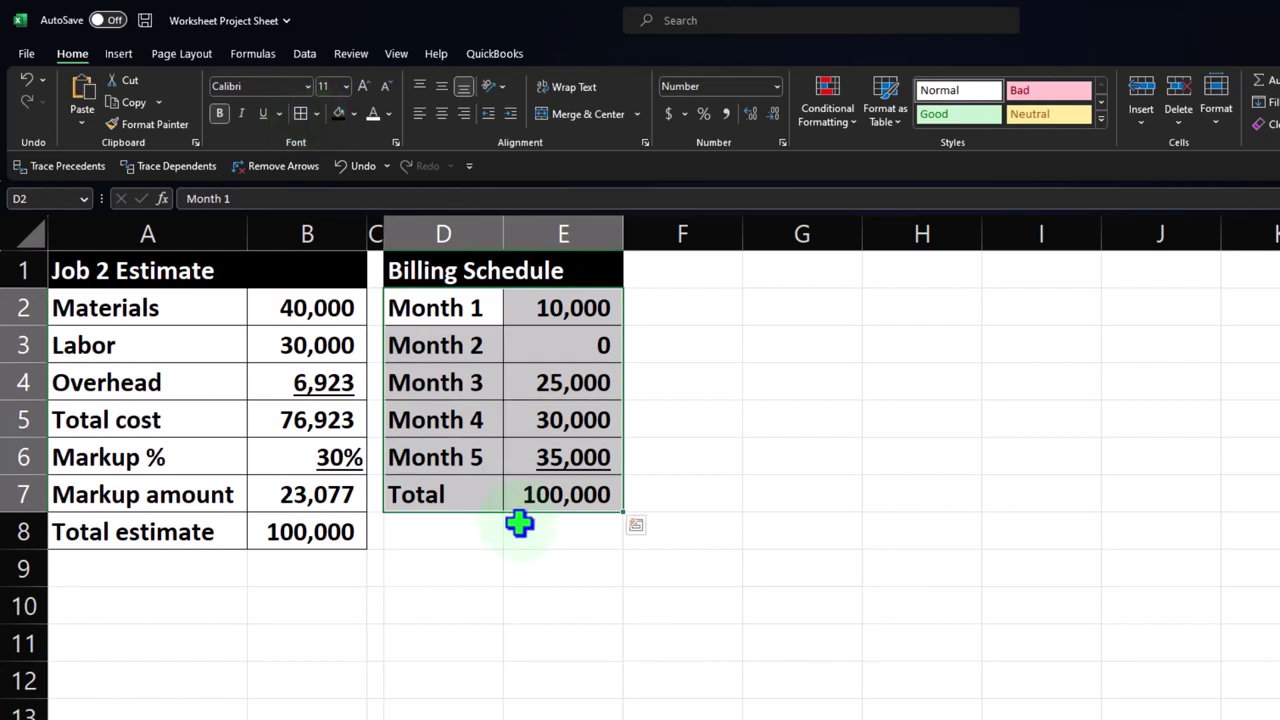
pyautogui.click(538, 558)
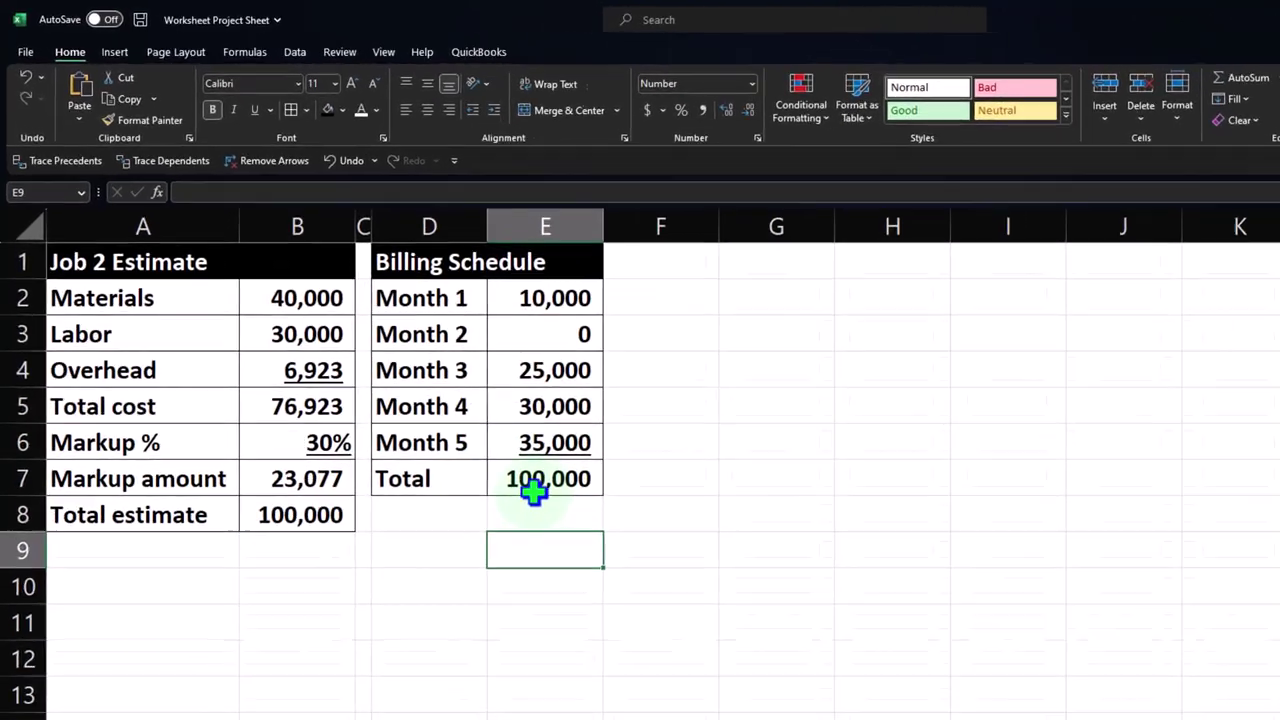
pyautogui.click(472, 412)
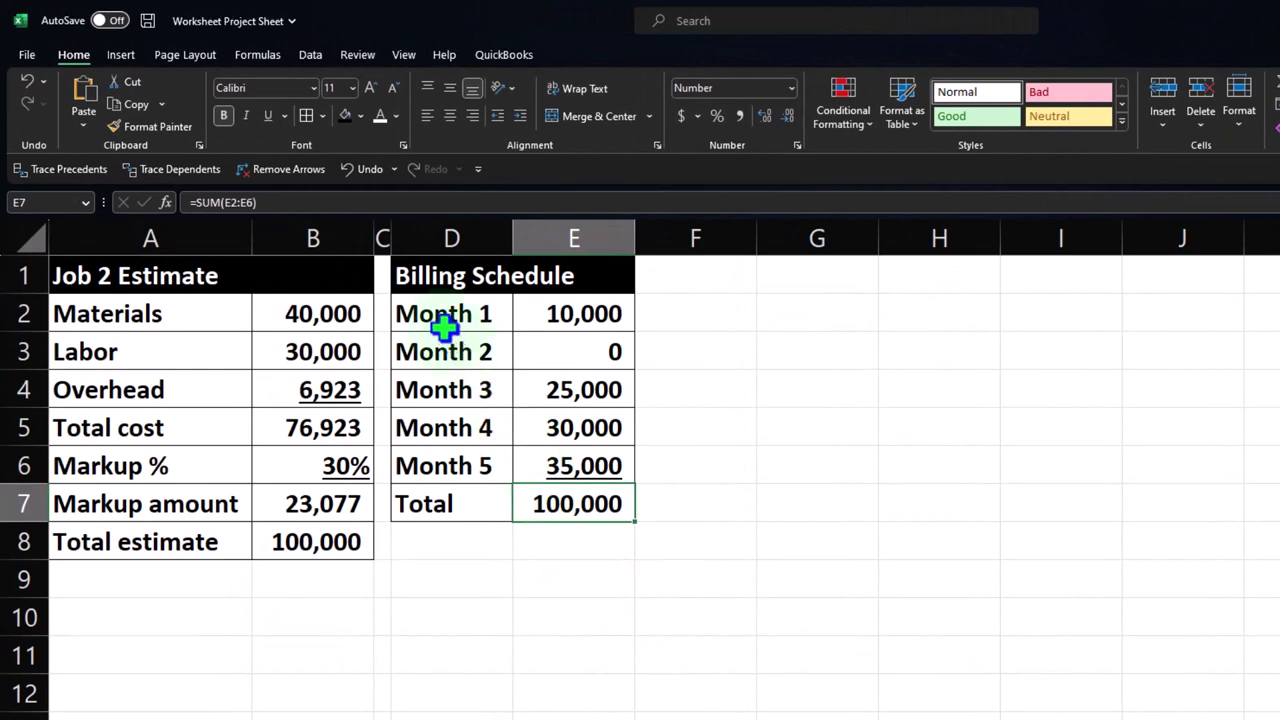
# Indent the month and Total labels in D2:D7 and widen column D.
pyautogui.moveTo(443, 322); pyautogui.dragTo(451, 491)
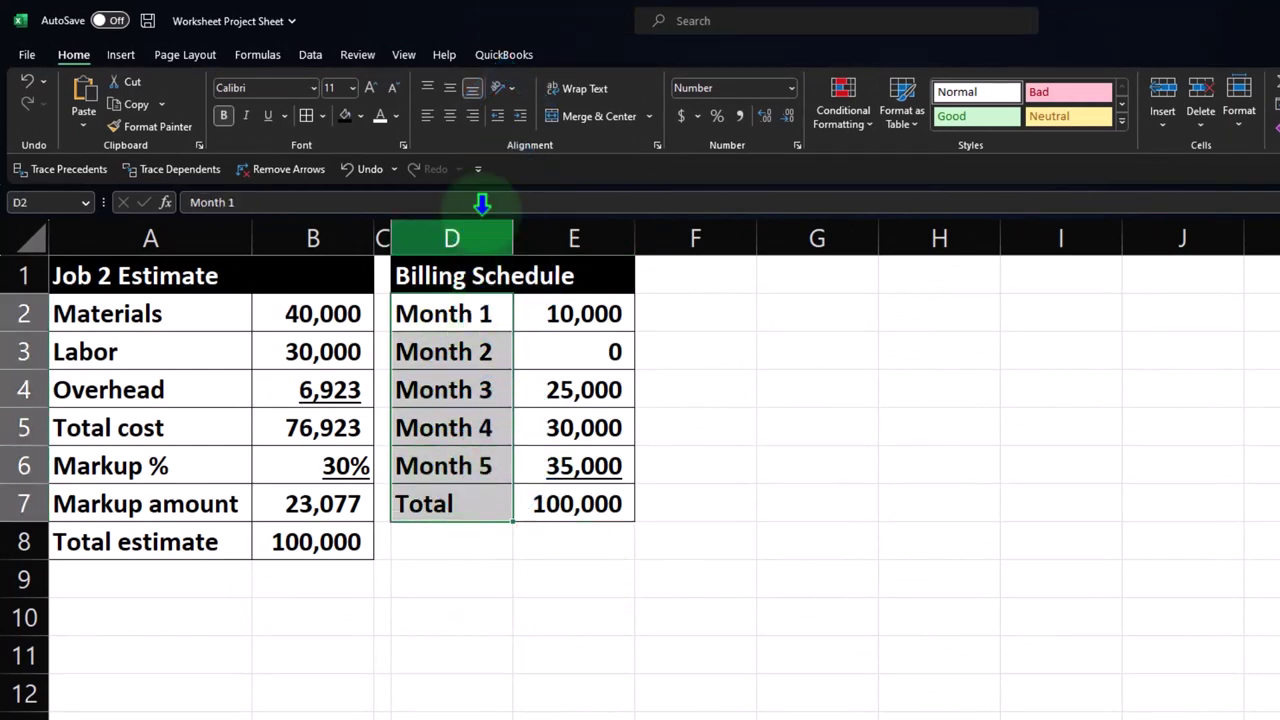
pyautogui.click(518, 116)
pyautogui.click(463, 505)
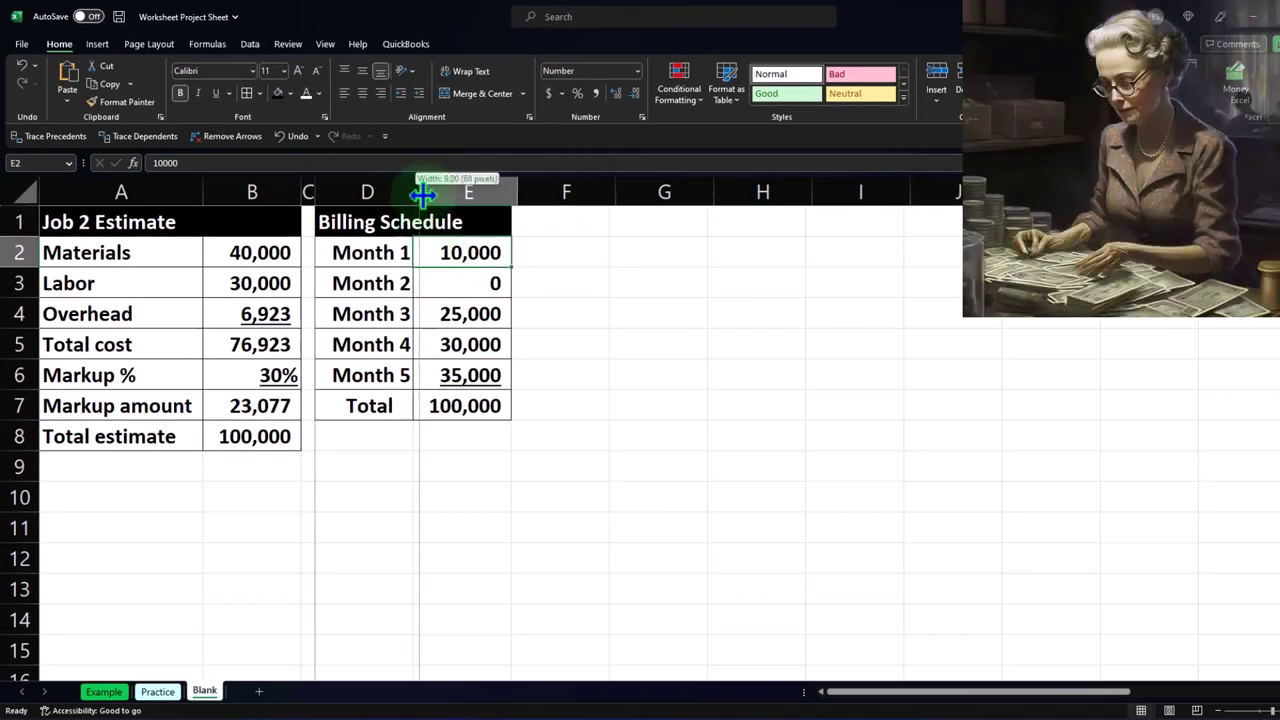
pyautogui.moveTo(413, 192); pyautogui.dragTo(431, 192)
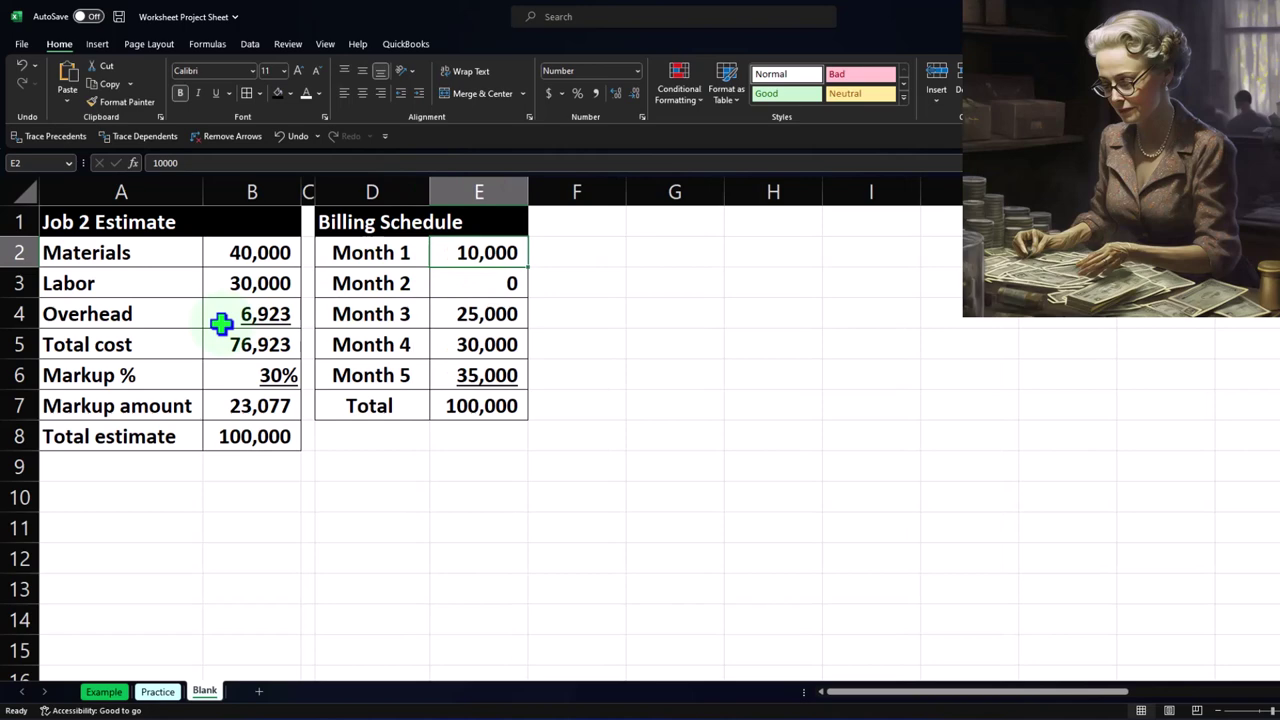
# Indent labels A2:A8, Total estimate one step further, and widen column A.
pyautogui.moveTo(163, 257); pyautogui.dragTo(169, 434)
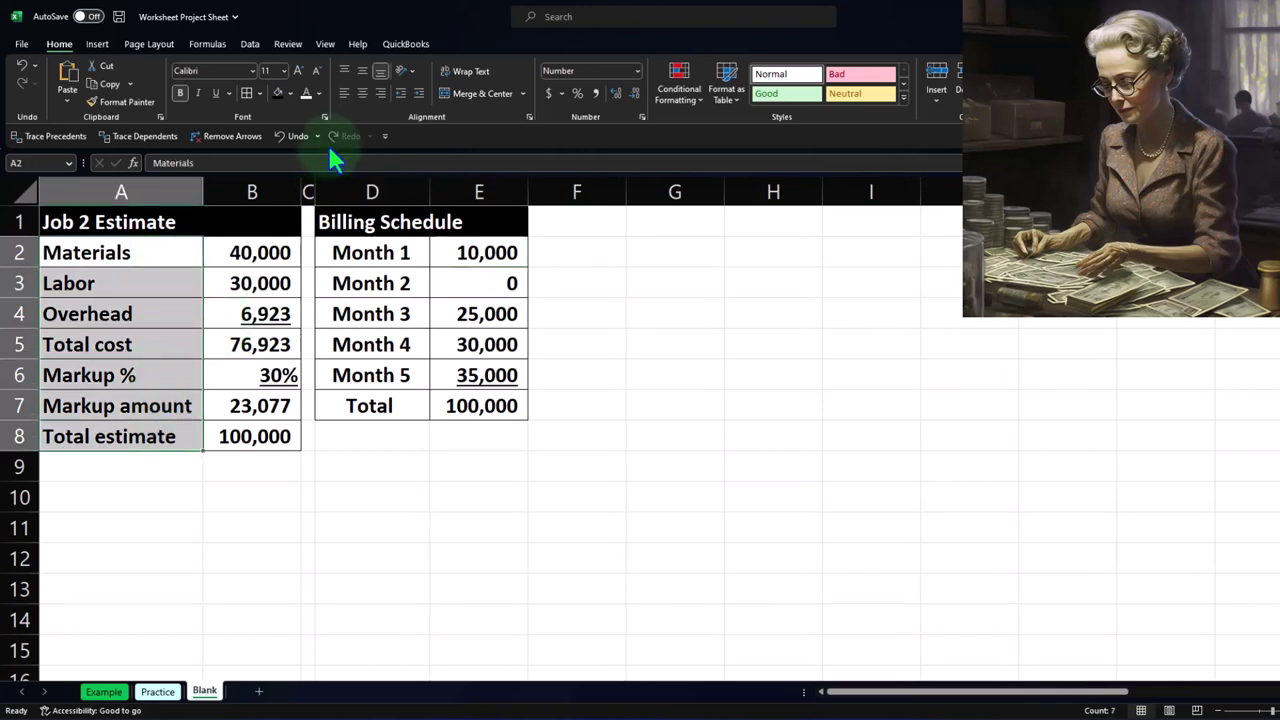
pyautogui.click(416, 93)
pyautogui.click(172, 432)
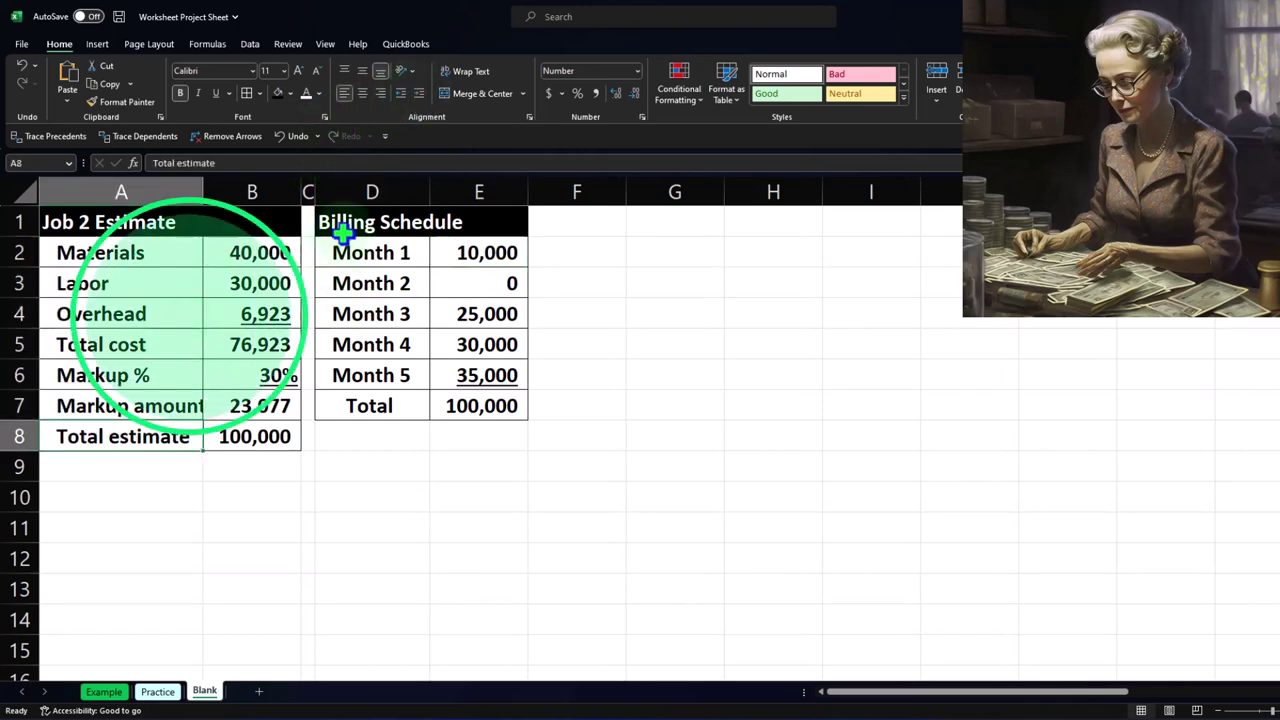
pyautogui.click(416, 93)
pyautogui.click(229, 300)
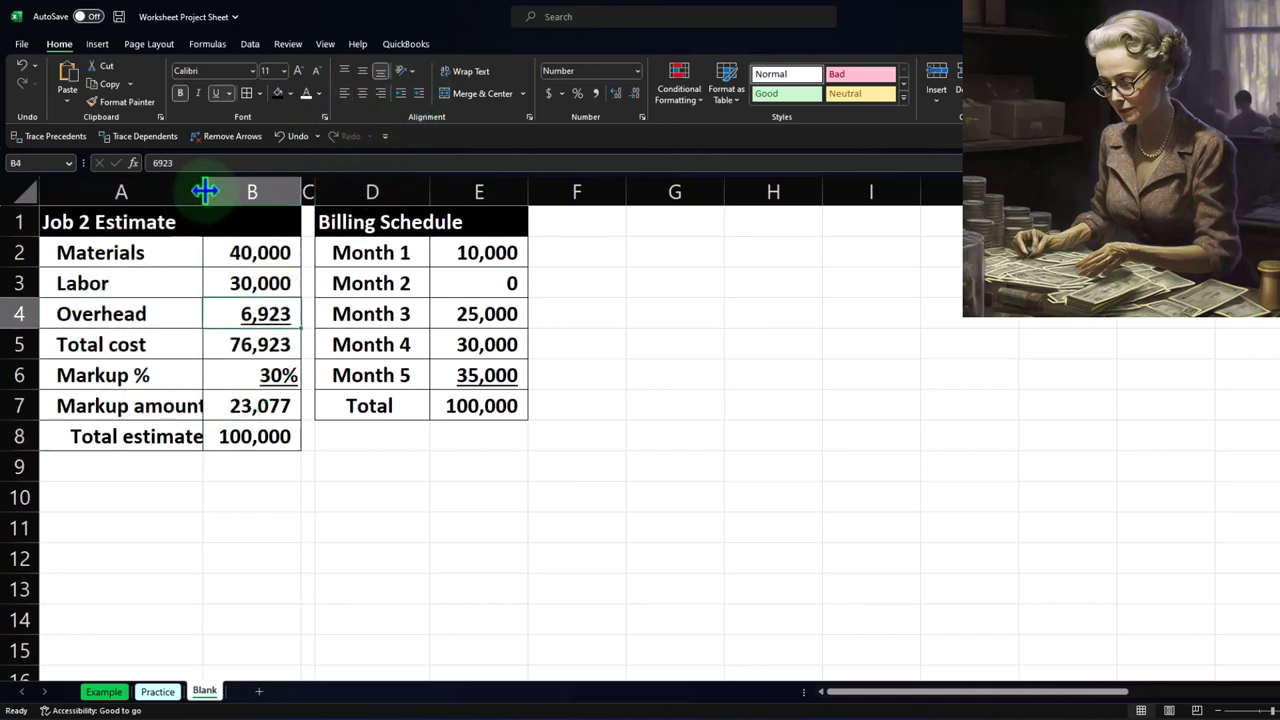
pyautogui.moveTo(204, 191); pyautogui.dragTo(224, 191)
pyautogui.click(212, 186)
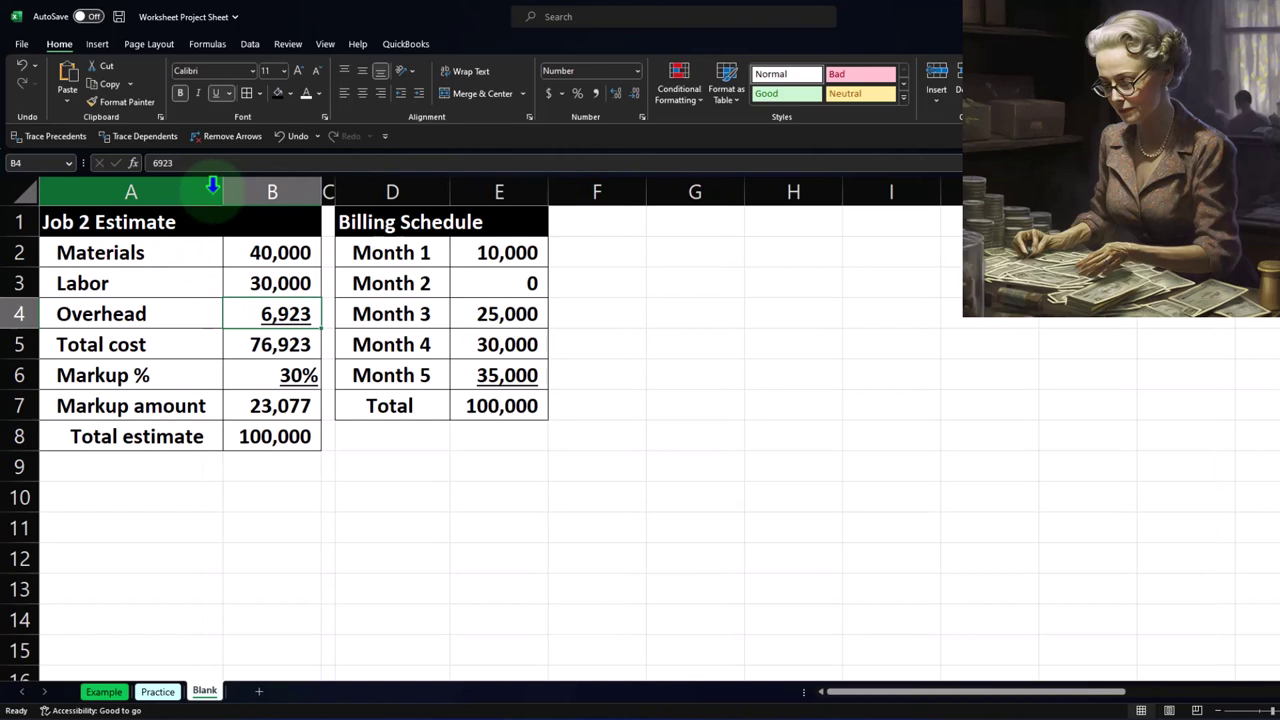
pyautogui.moveTo(417, 252); pyautogui.dragTo(480, 253)
# Return to QuickBooks and go to Projects, where Project 1 shows $100,000.00 income.
pyautogui.click(538, 502)
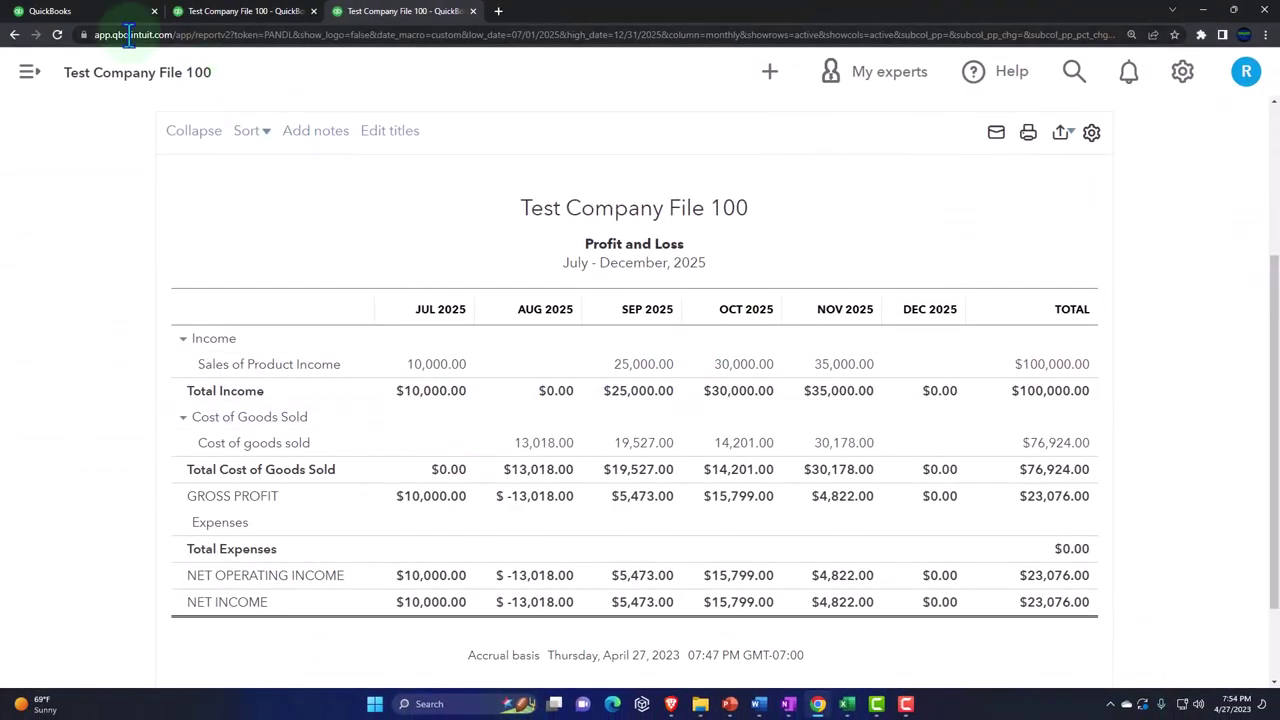
pyautogui.click(118, 11)
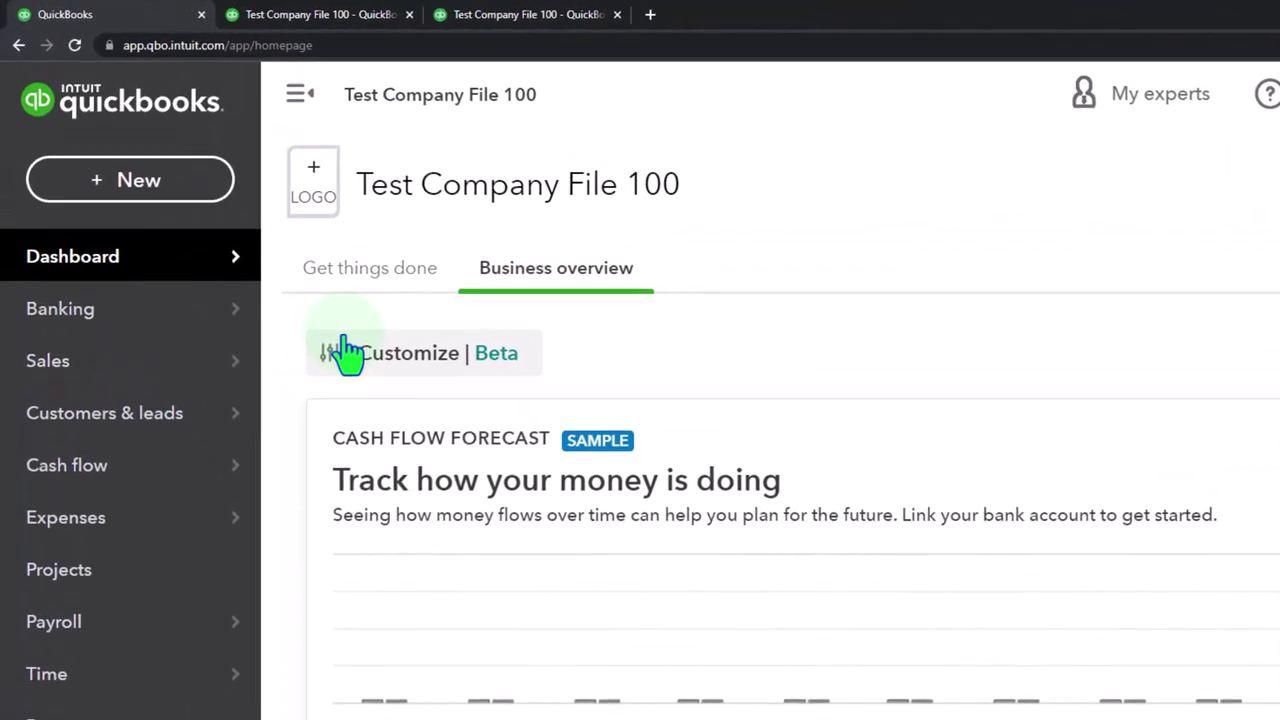
pyautogui.click(94, 569)
pyautogui.click(657, 491)
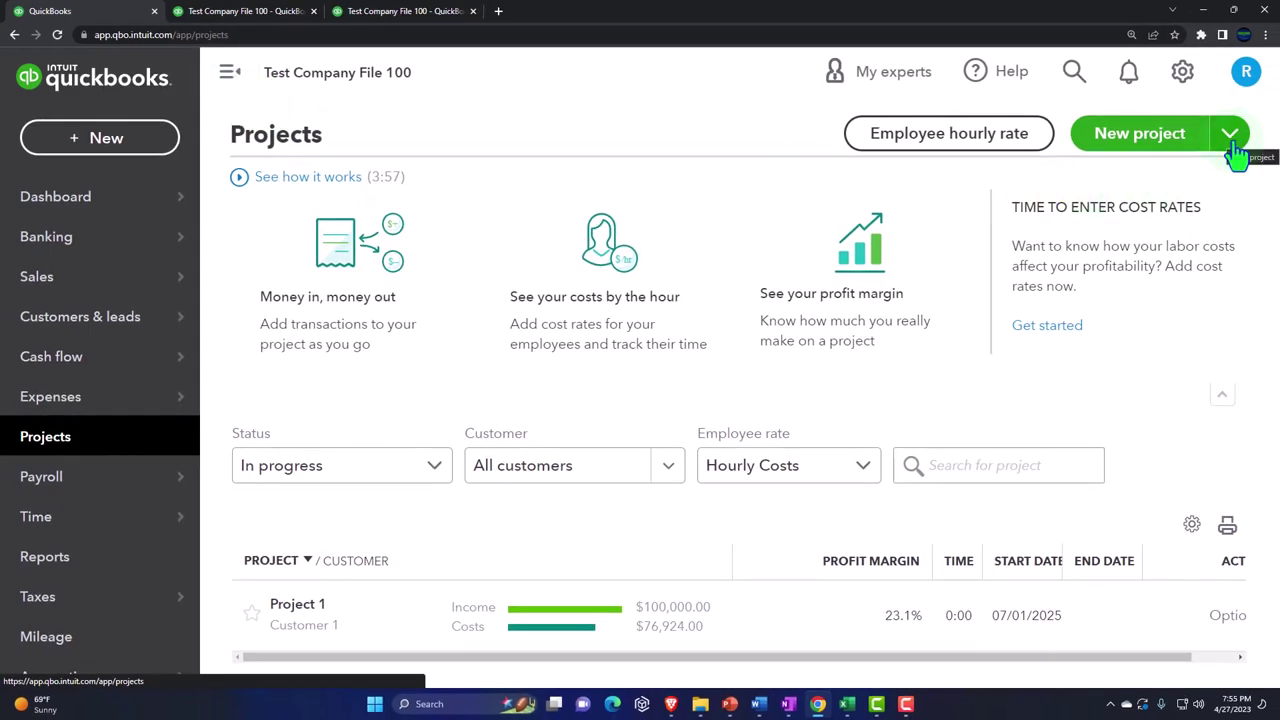
# Create 'Project 2' for Customer 2 with start date 01/01/2025 and save it.
pyautogui.click(1120, 138)
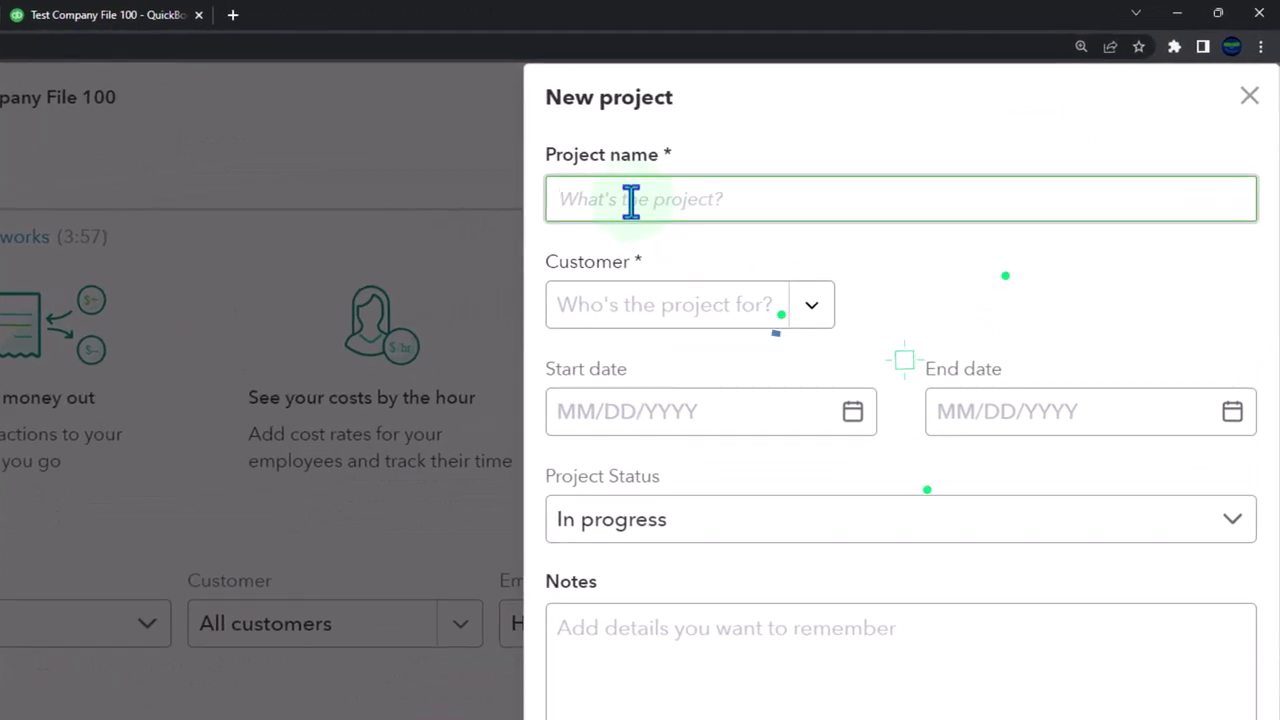
pyautogui.write('Per')
pyautogui.press('BackSpace')
pyautogui.press('BackSpace')
pyautogui.write('roject ')
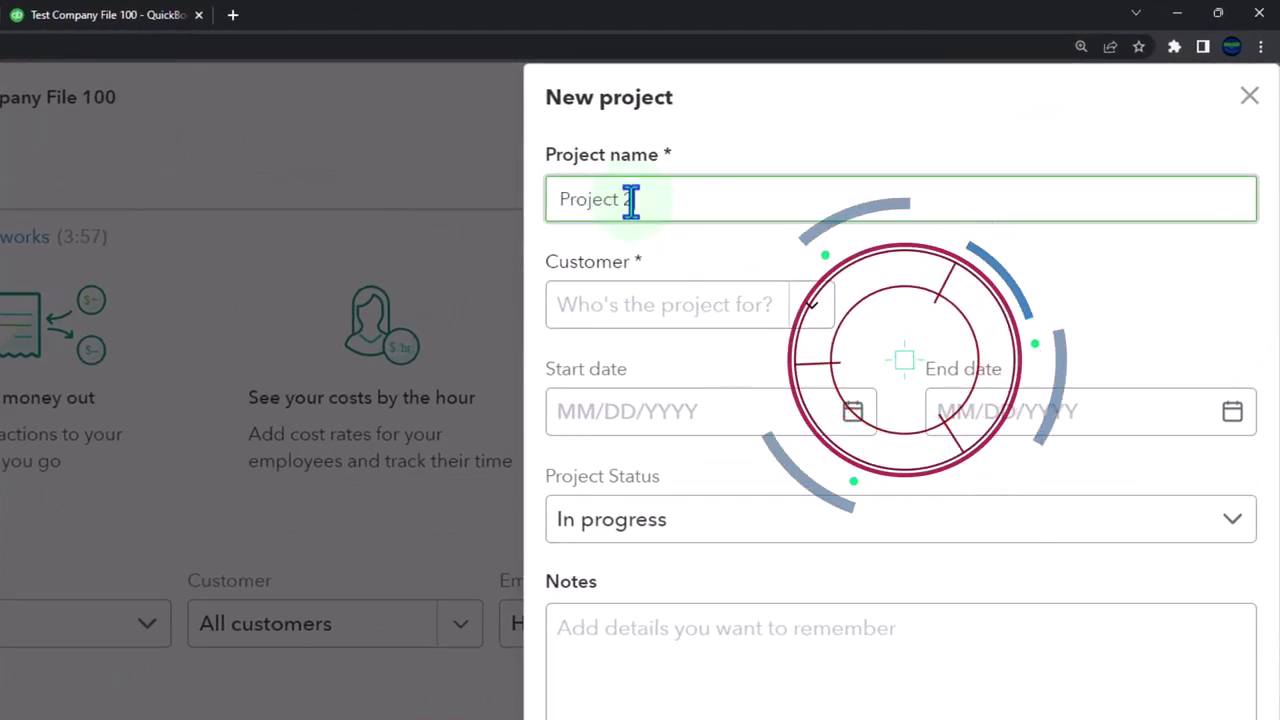
pyautogui.write('2')
pyautogui.click(823, 326)
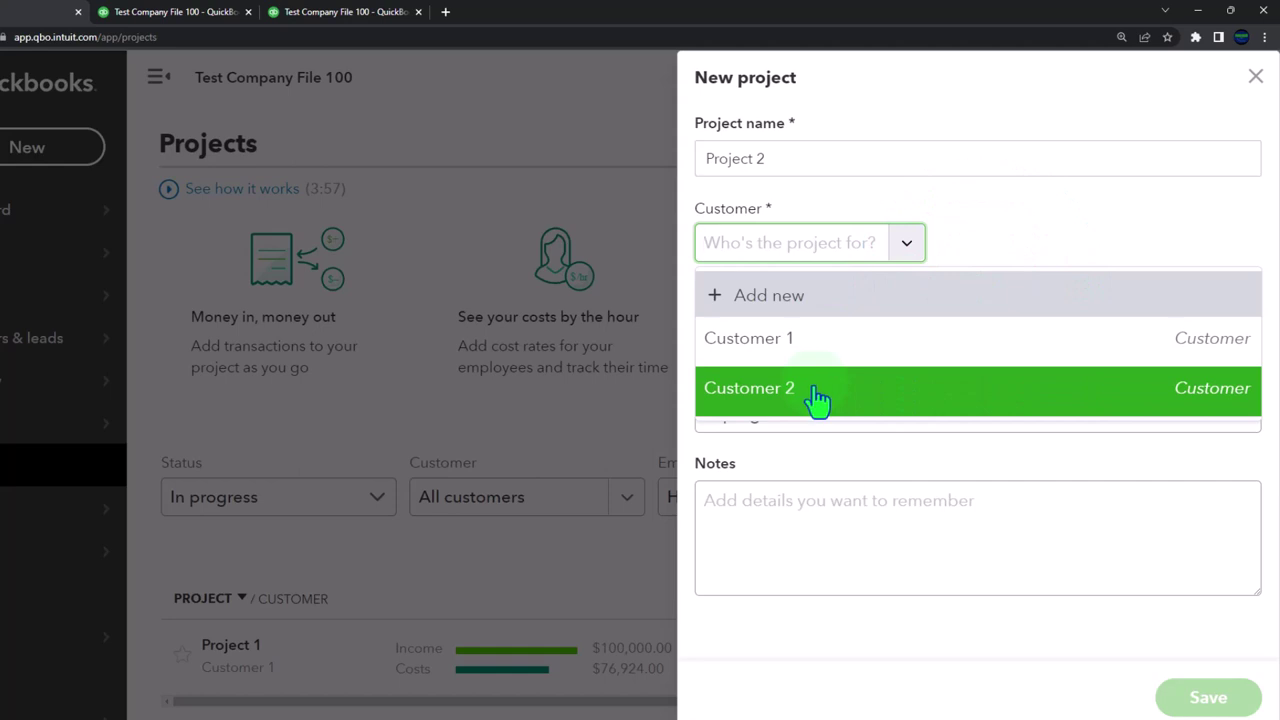
pyautogui.click(817, 399)
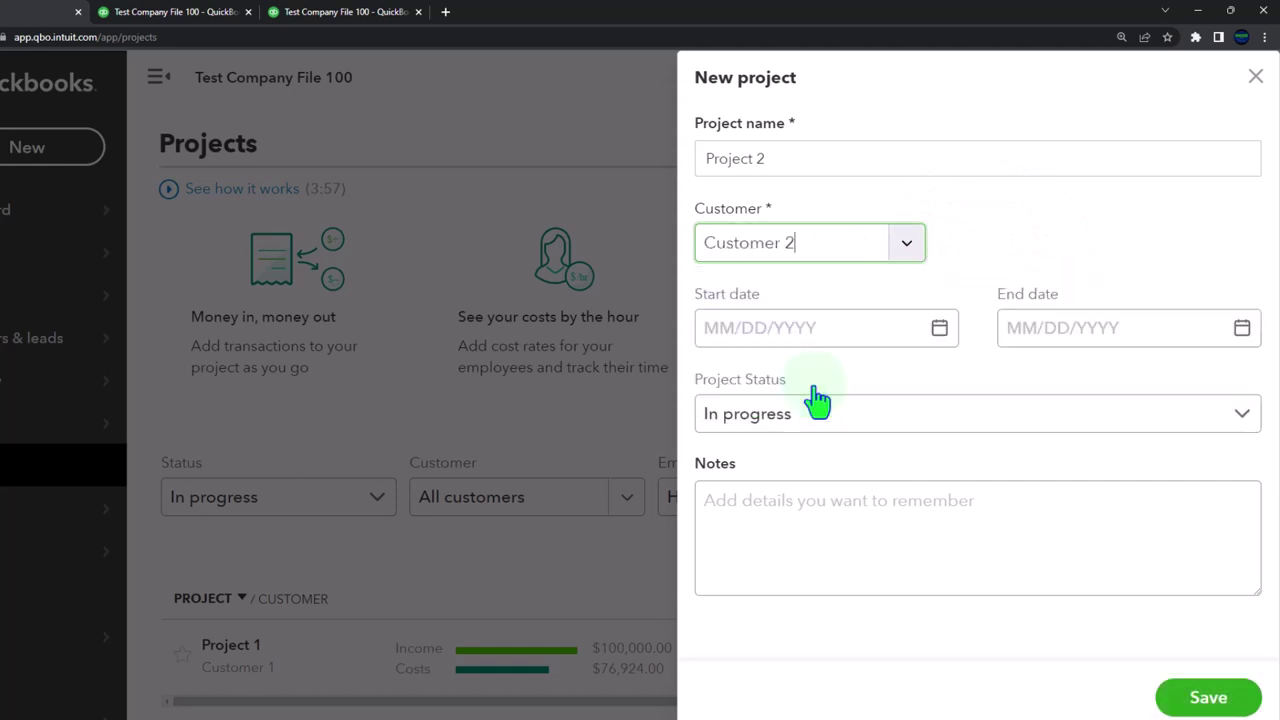
pyautogui.click(786, 334)
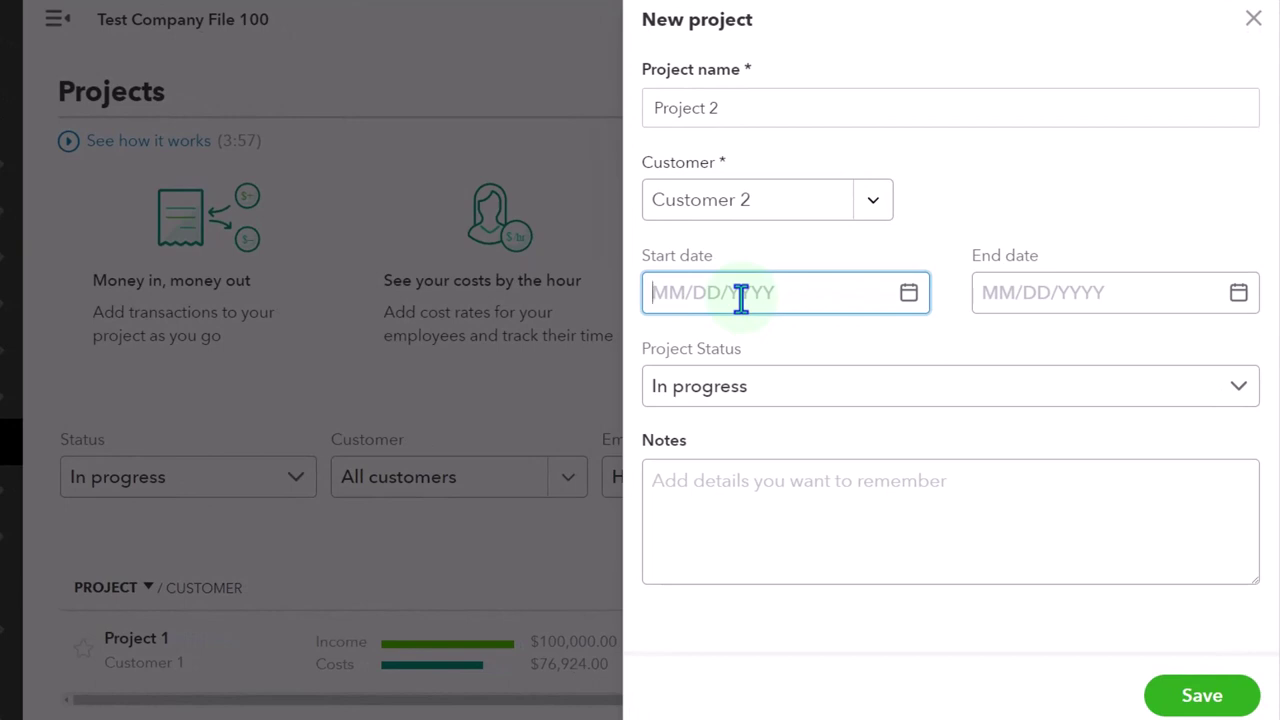
pyautogui.write('01/01/2025')
pyautogui.press('Tab')
pyautogui.press('Tab')
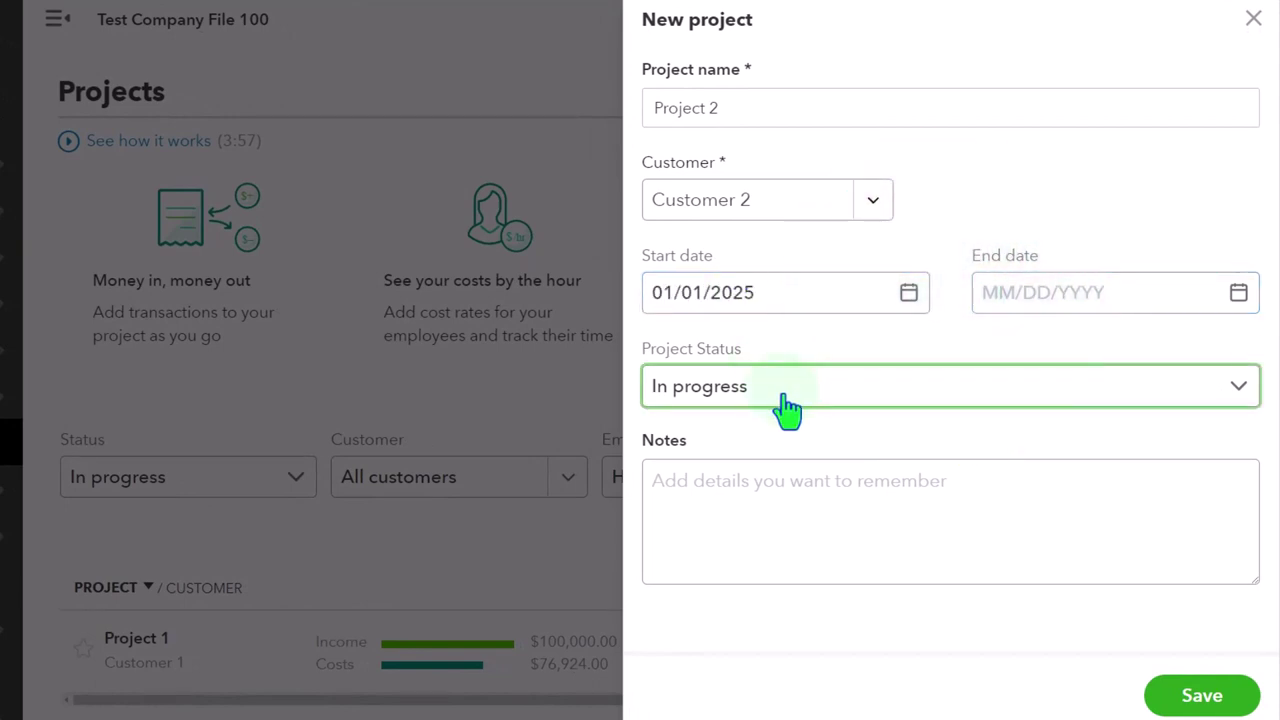
pyautogui.click(1174, 695)
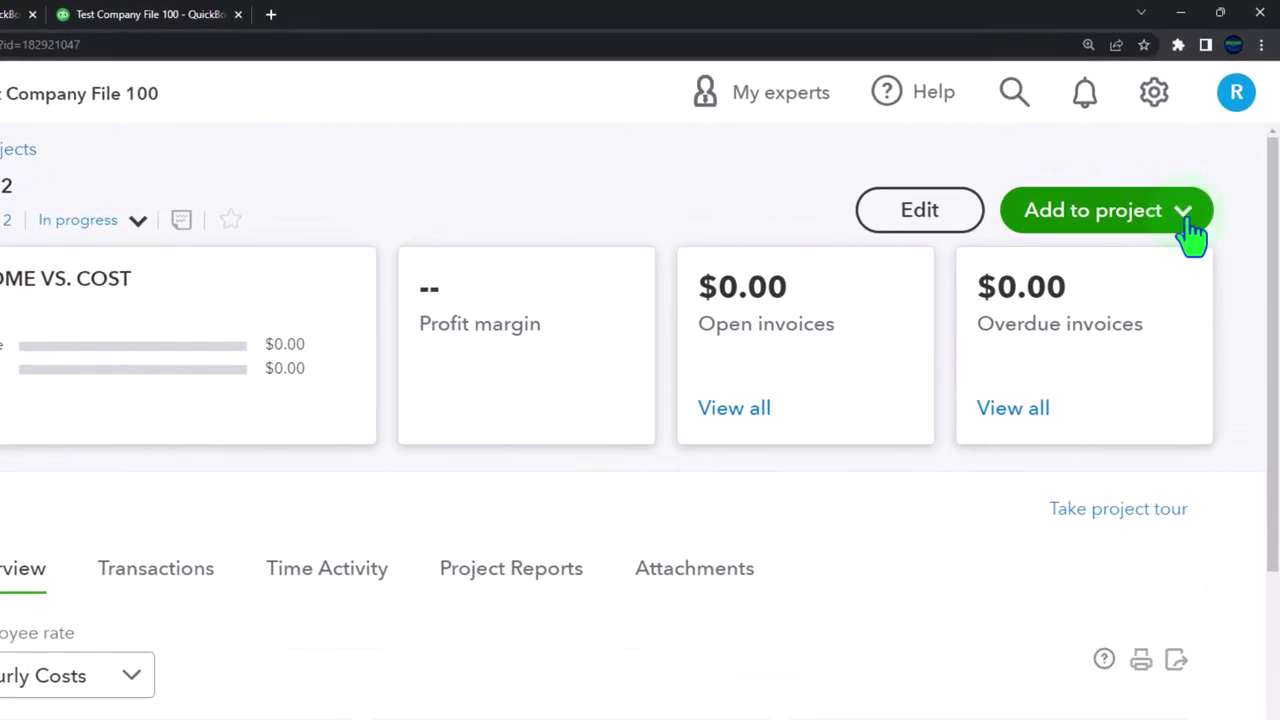
# Add an estimate to Project 2 and set its estimate date to 01/01/2025.
pyautogui.click(1188, 225)
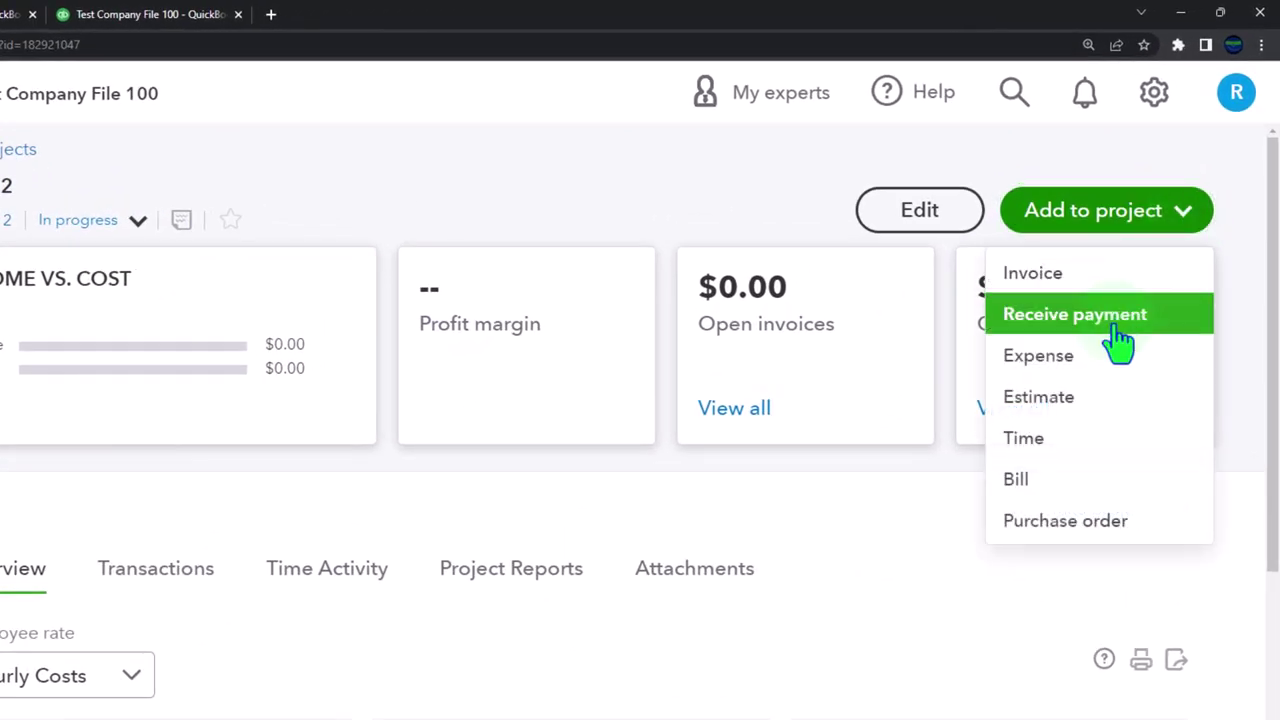
pyautogui.click(1100, 400)
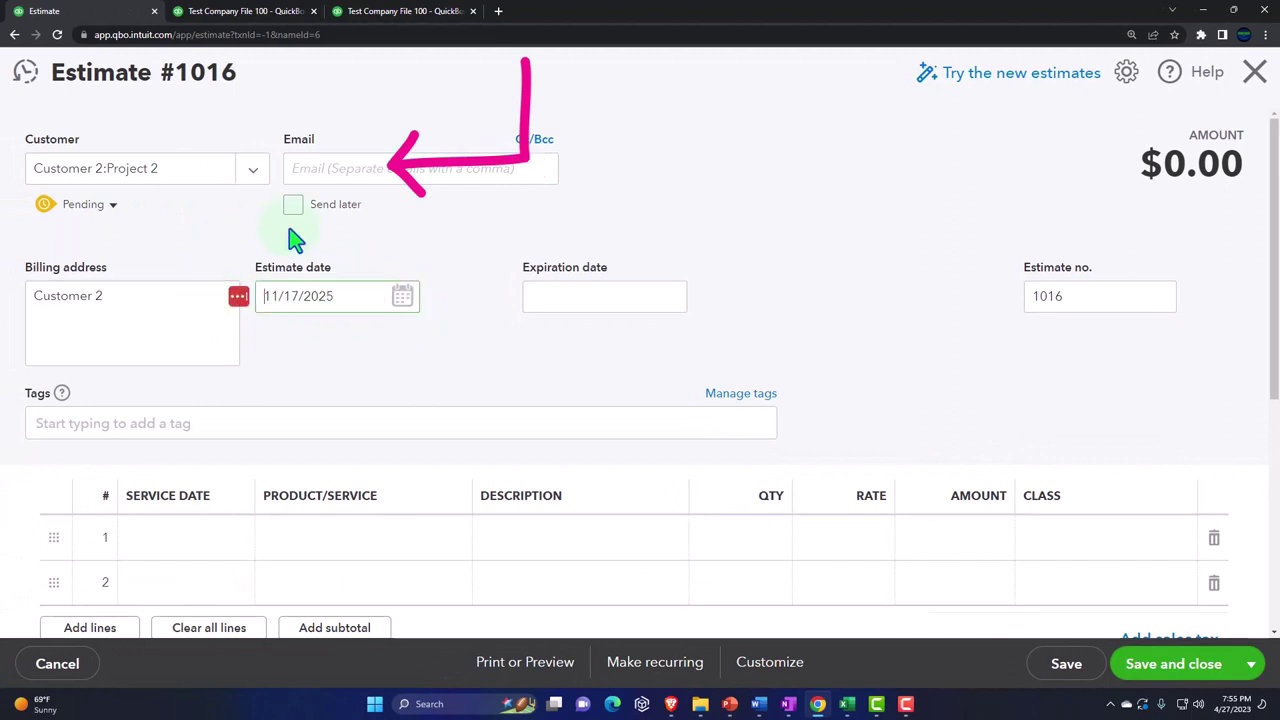
pyautogui.click(320, 305)
pyautogui.moveTo(333, 296); pyautogui.dragTo(268, 289)
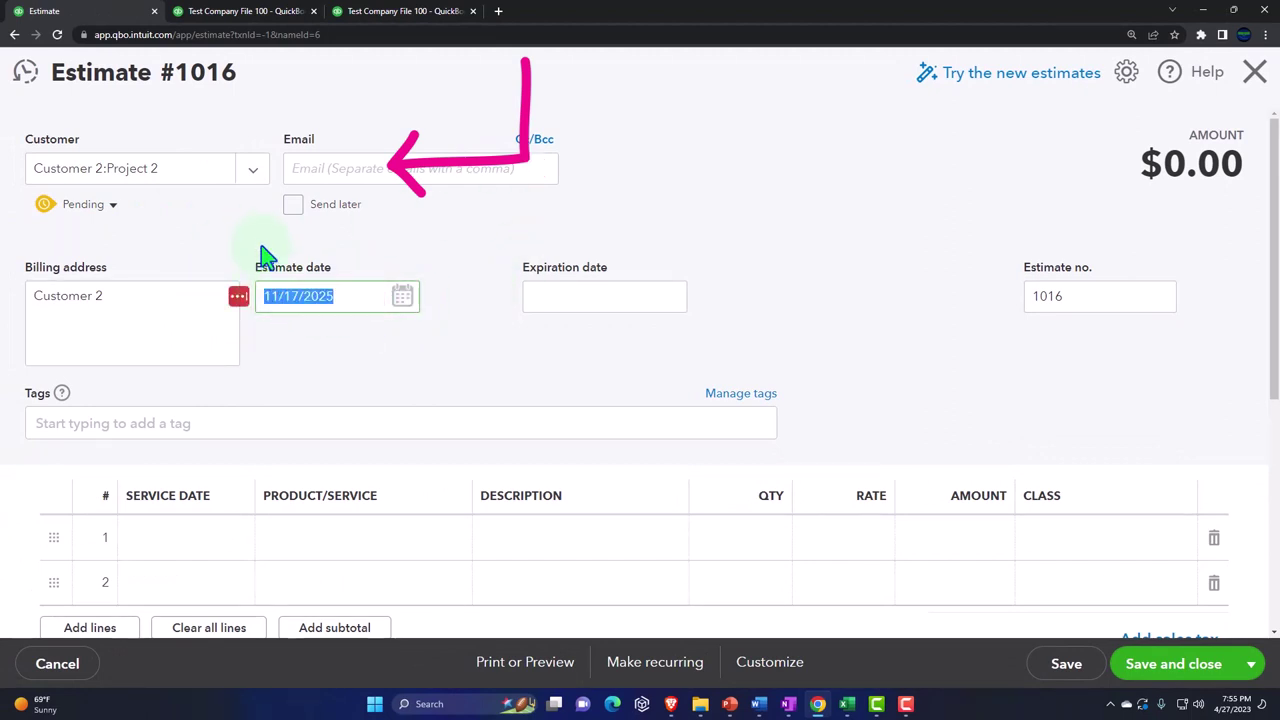
pyautogui.write('01/01/2025')
pyautogui.press('Tab')
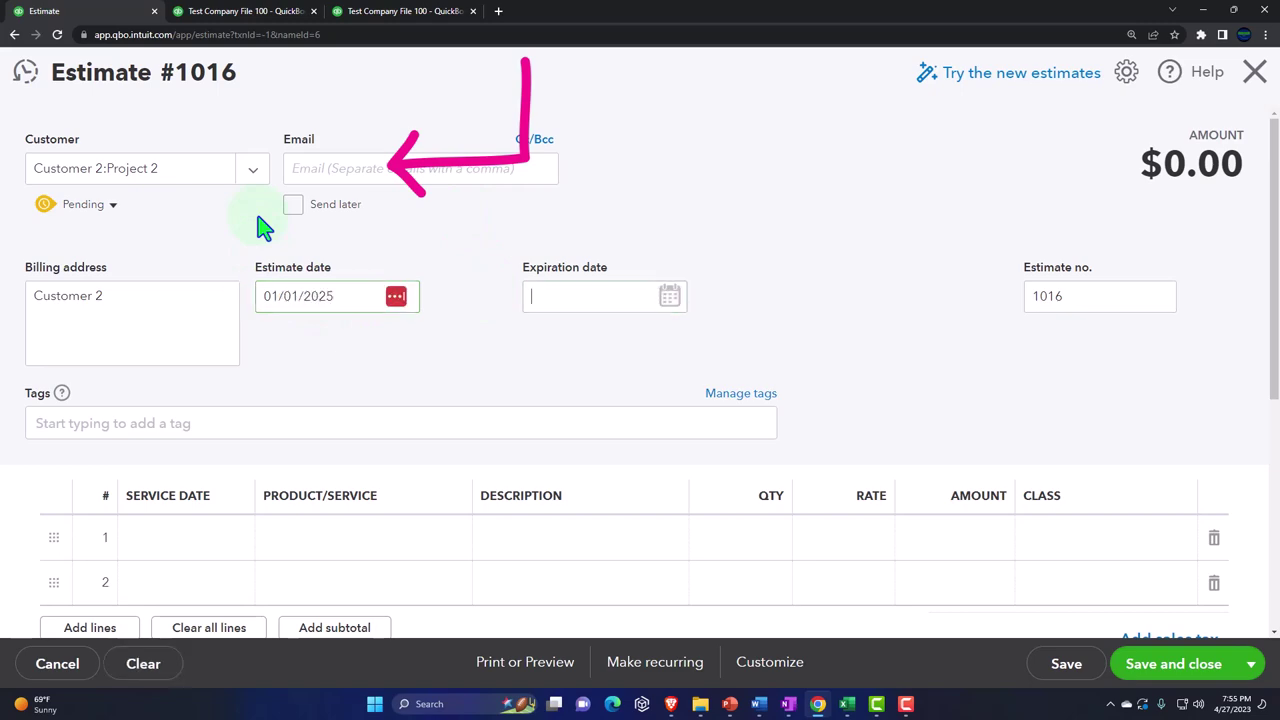
pyautogui.press('Tab')
pyautogui.press('Tab')
pyautogui.press('Tab')
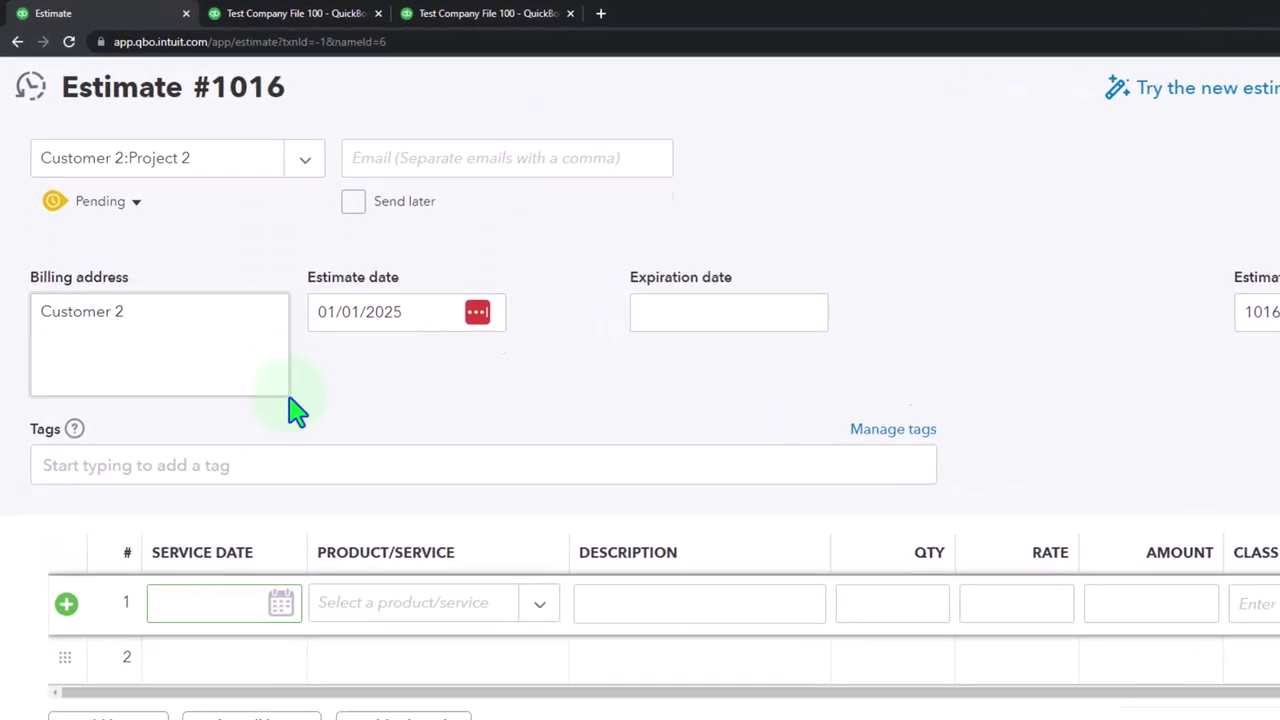
pyautogui.scroll(-1, 298, 410)
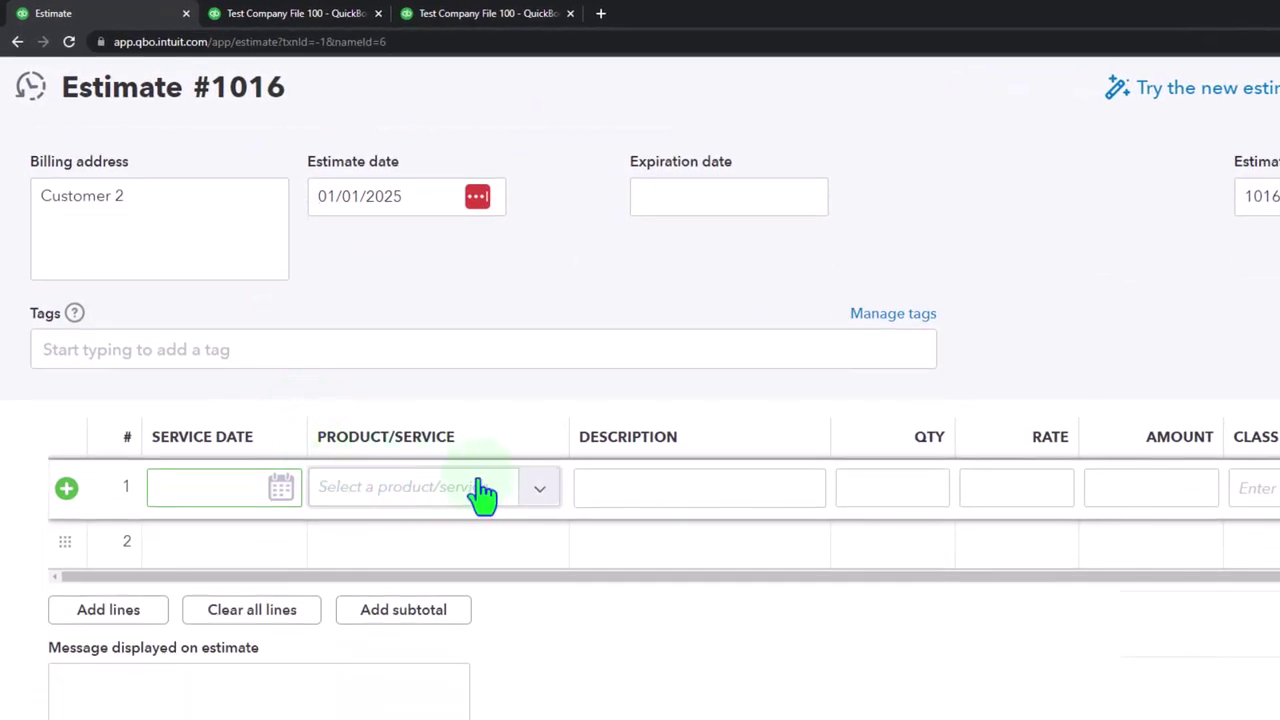
pyautogui.scroll(-2, 535, 495)
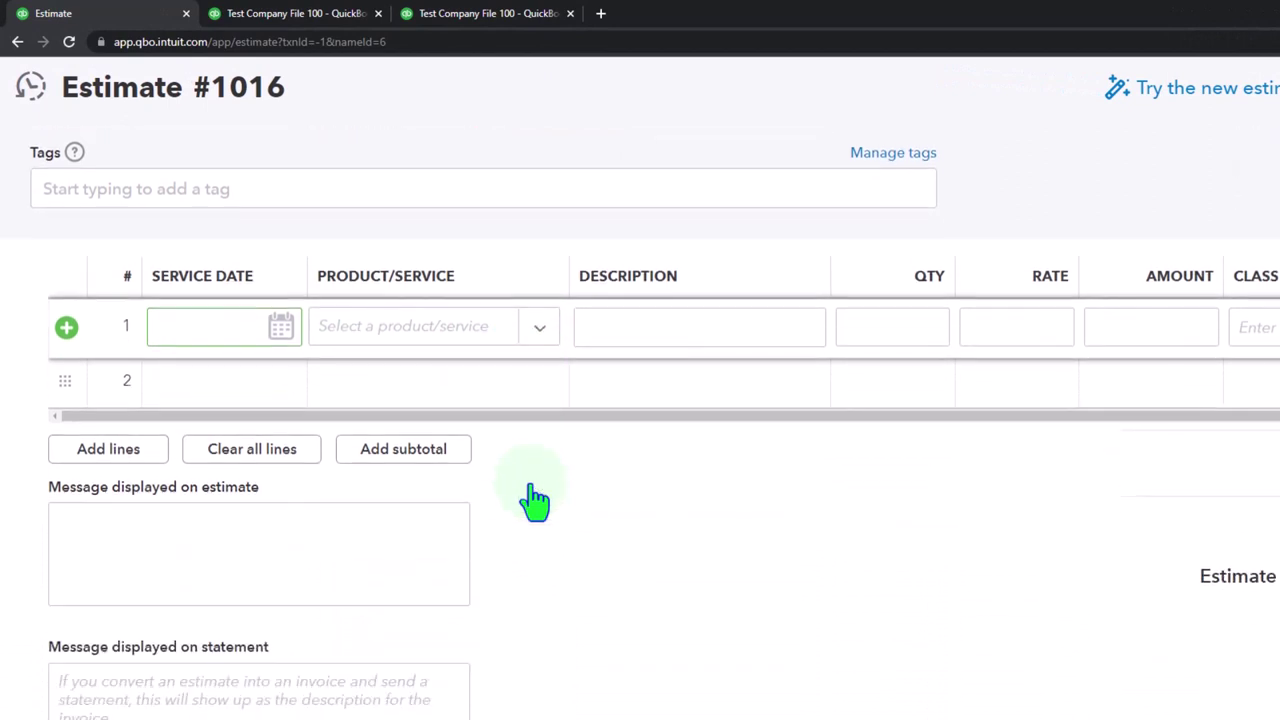
# Put Materials on estimate line 1, then bring up the Excel Job 2 Estimate sheet.
pyautogui.scroll(1, 533, 485)
pyautogui.click(541, 412)
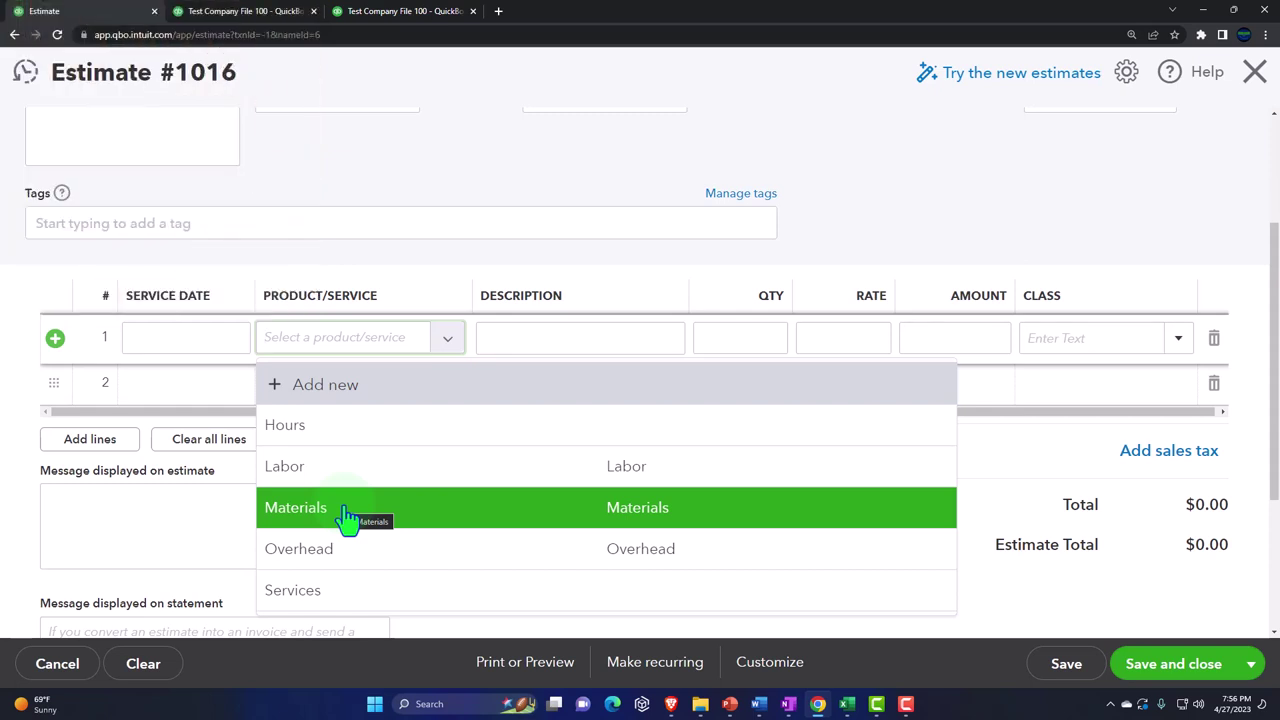
pyautogui.click(344, 510)
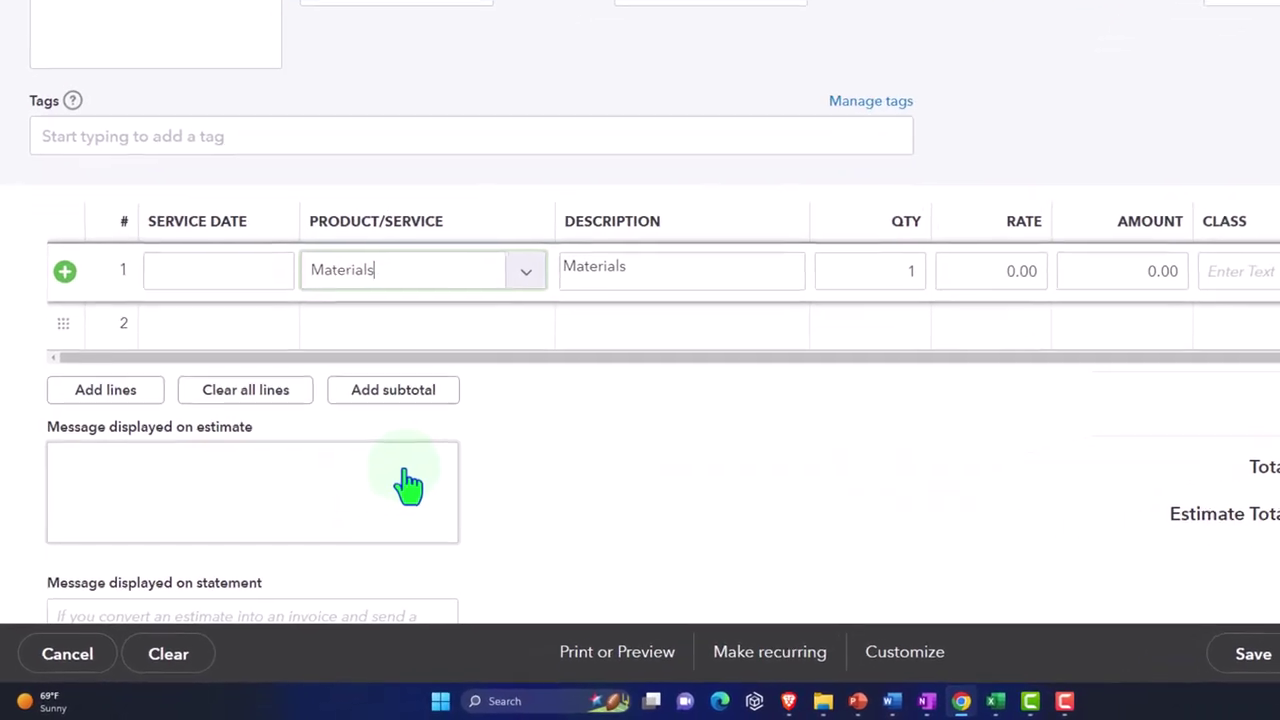
pyautogui.press('Tab')
pyautogui.press('Tab')
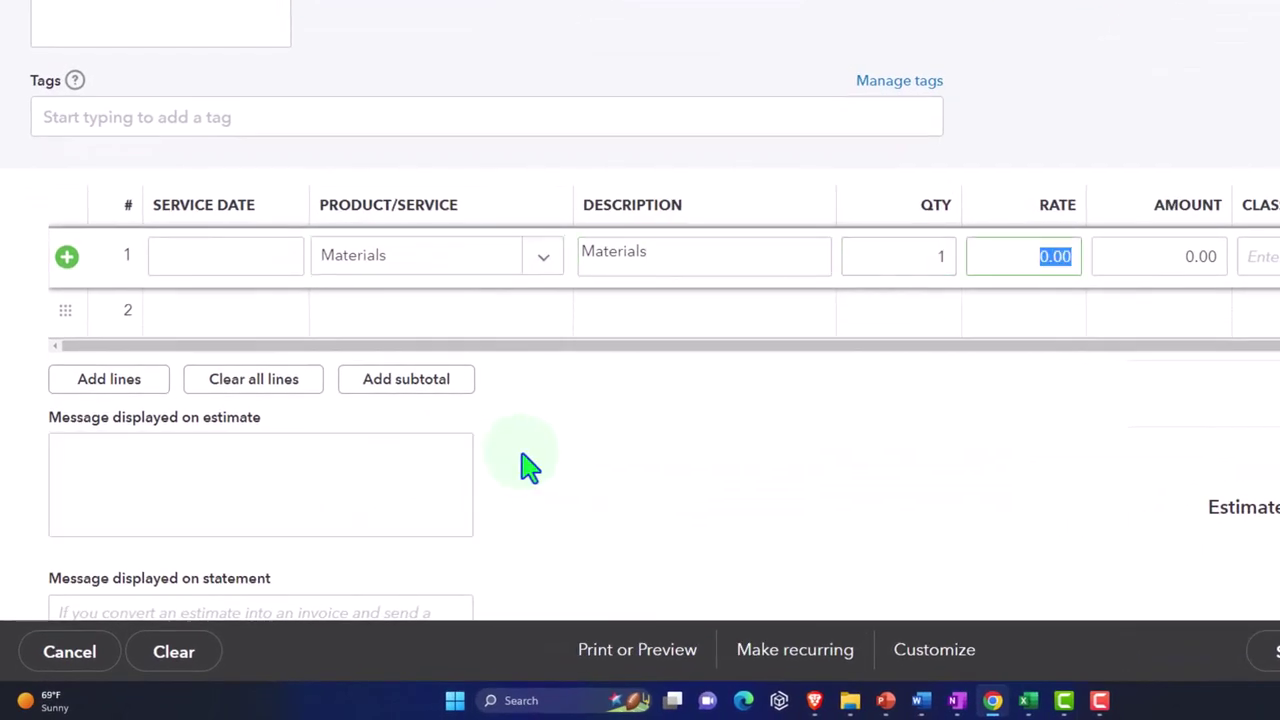
pyautogui.moveTo(1028, 700)
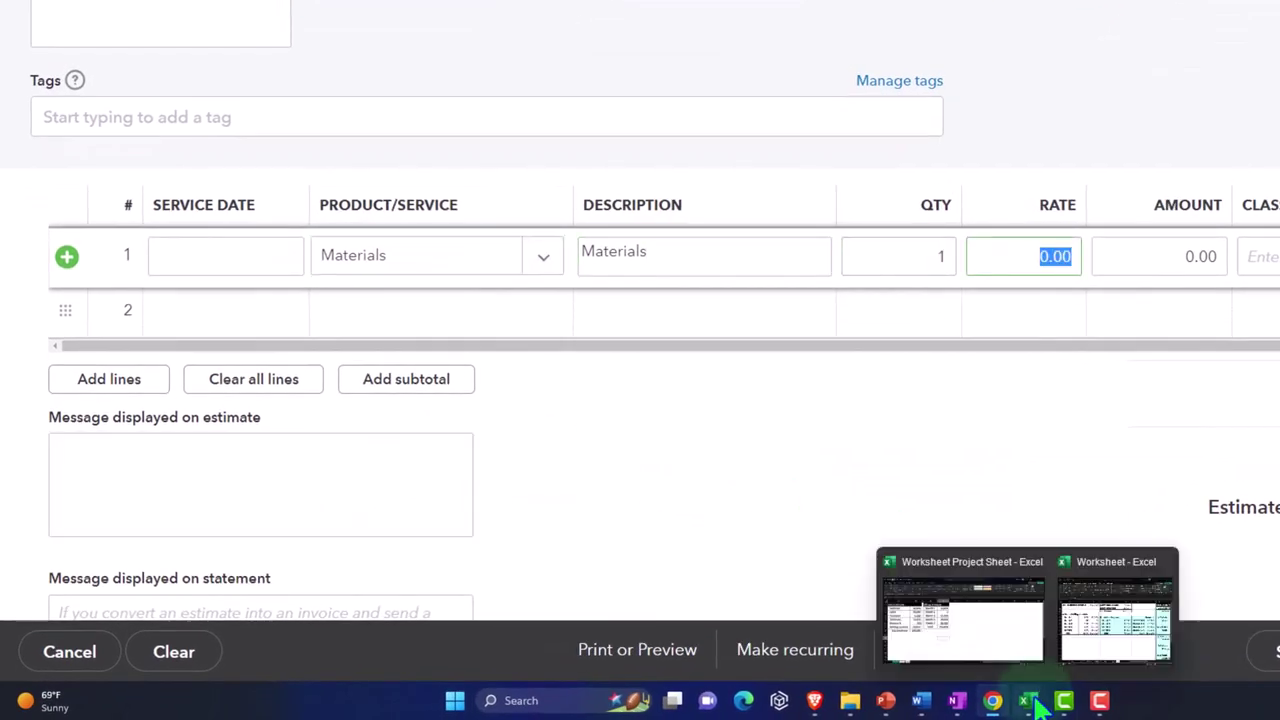
pyautogui.click(974, 635)
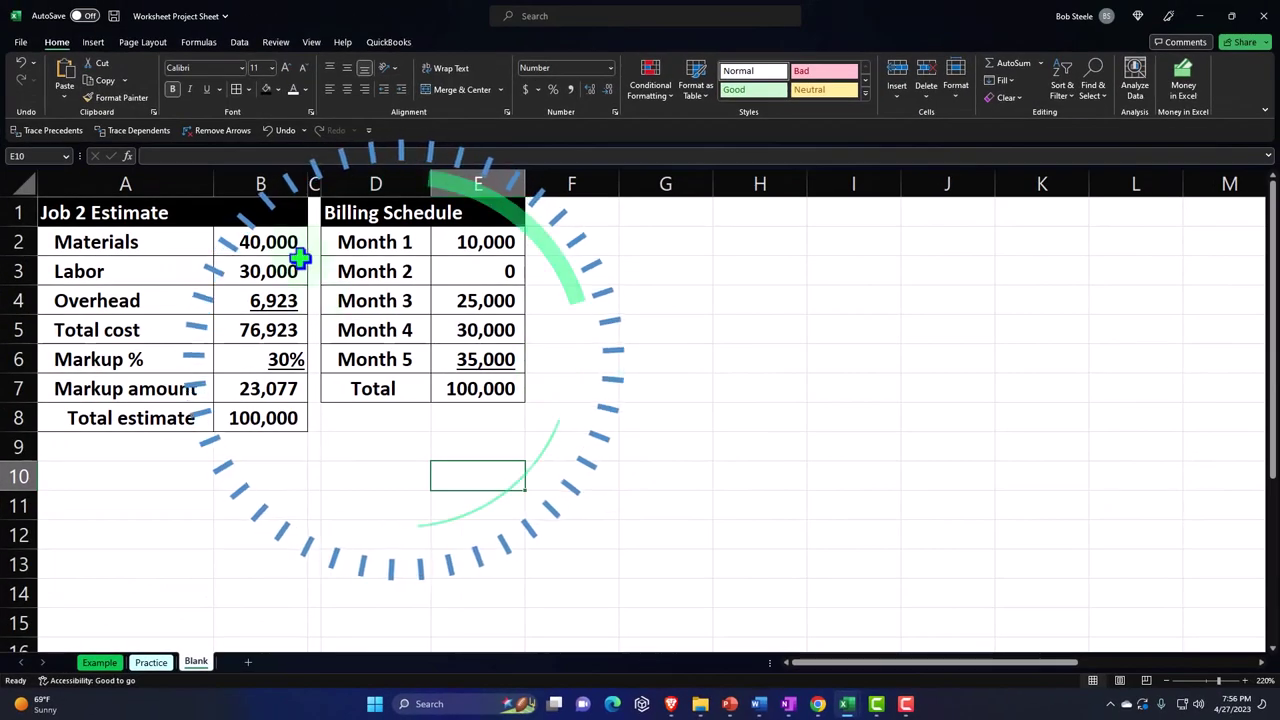
# Enter 40,000 as the Materials line's rate on estimate #1016.
pyautogui.click(1199, 16)
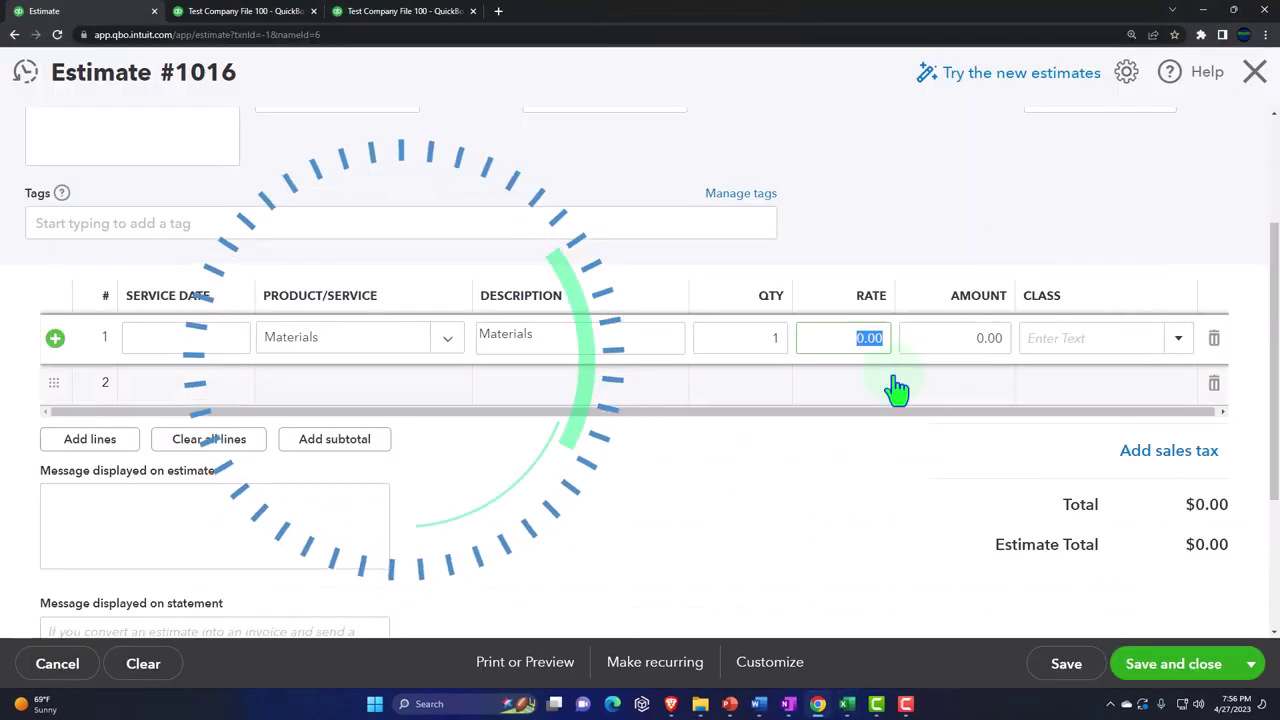
pyautogui.write('40,0')
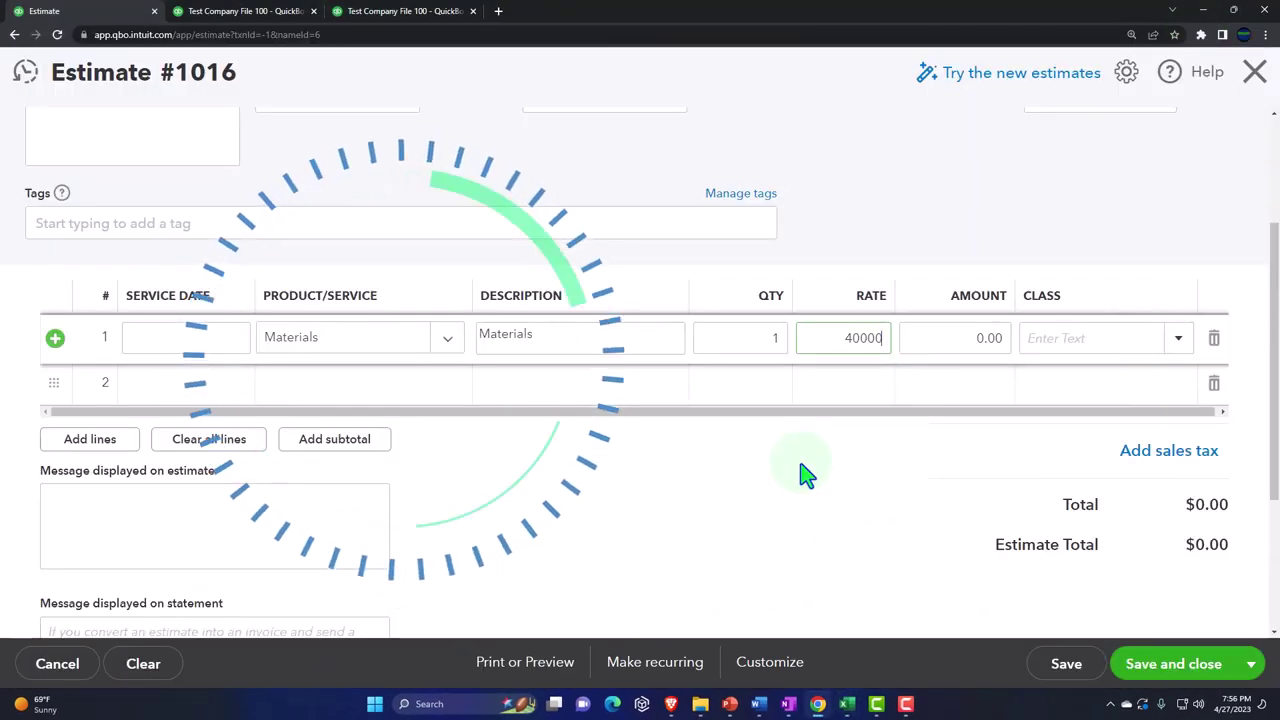
pyautogui.write('00')
pyautogui.click(803, 473)
# Create and save the new class Class 2 - Job 2 for the Materials line.
pyautogui.click(1180, 341)
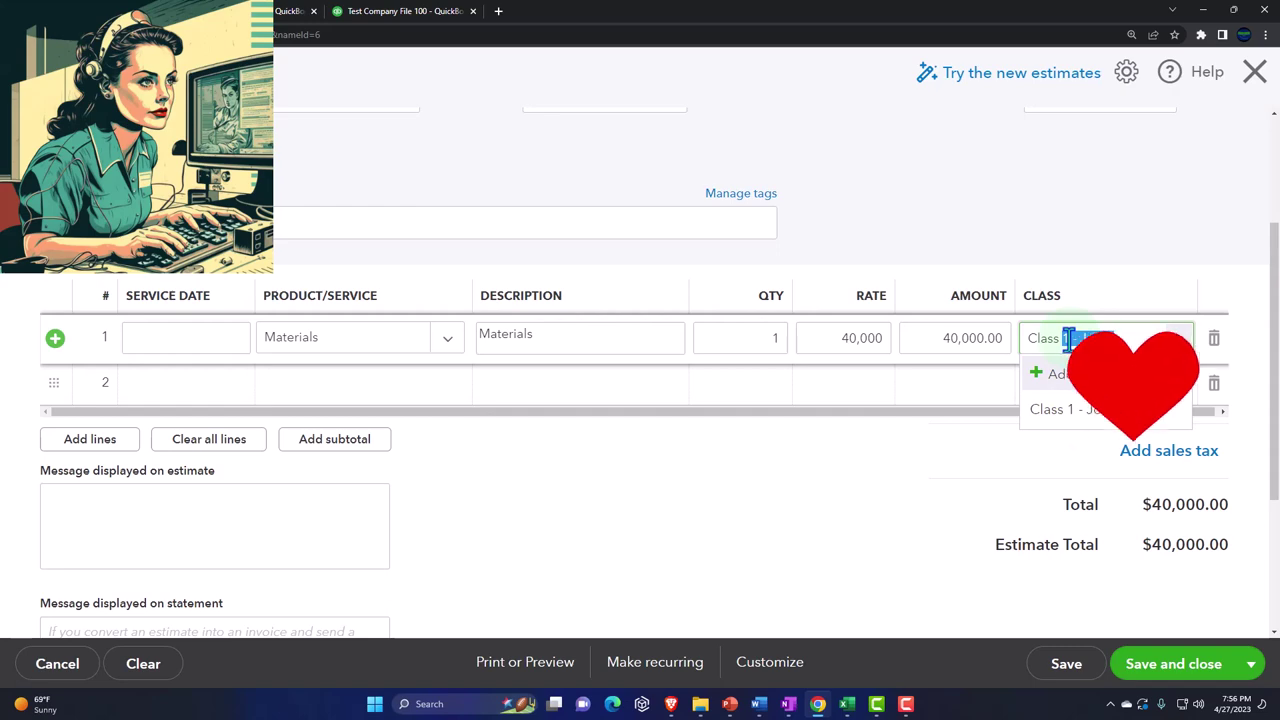
pyautogui.write('2 - JOb')
pyautogui.press('BackSpace')
pyautogui.press('BackSpace')
pyautogui.press('BackSpace')
pyautogui.write('ob')
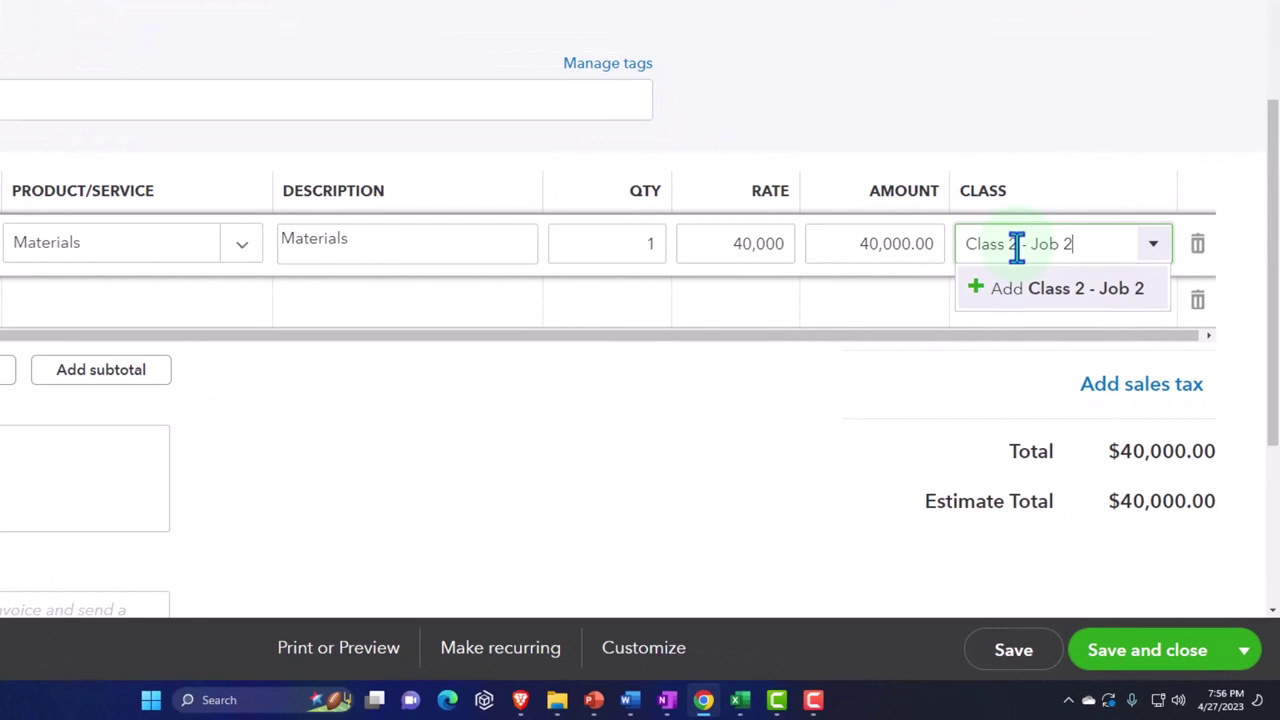
pyautogui.press('Return')
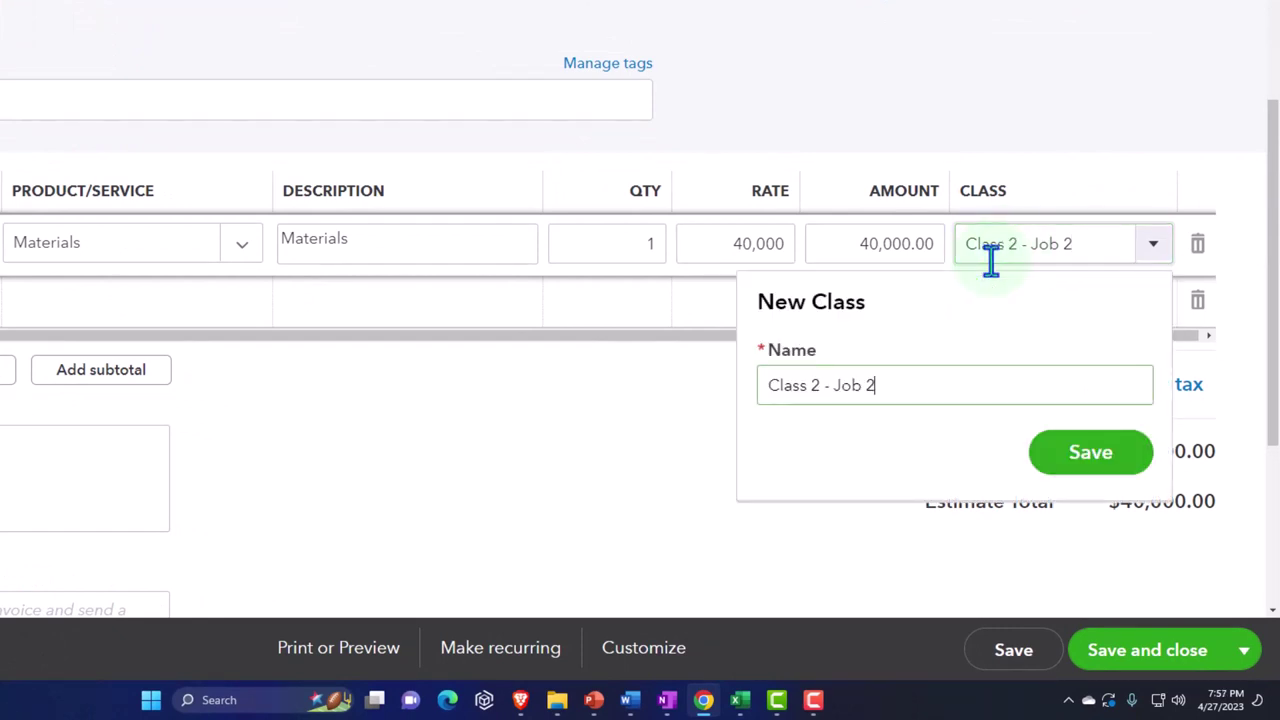
pyautogui.click(1092, 453)
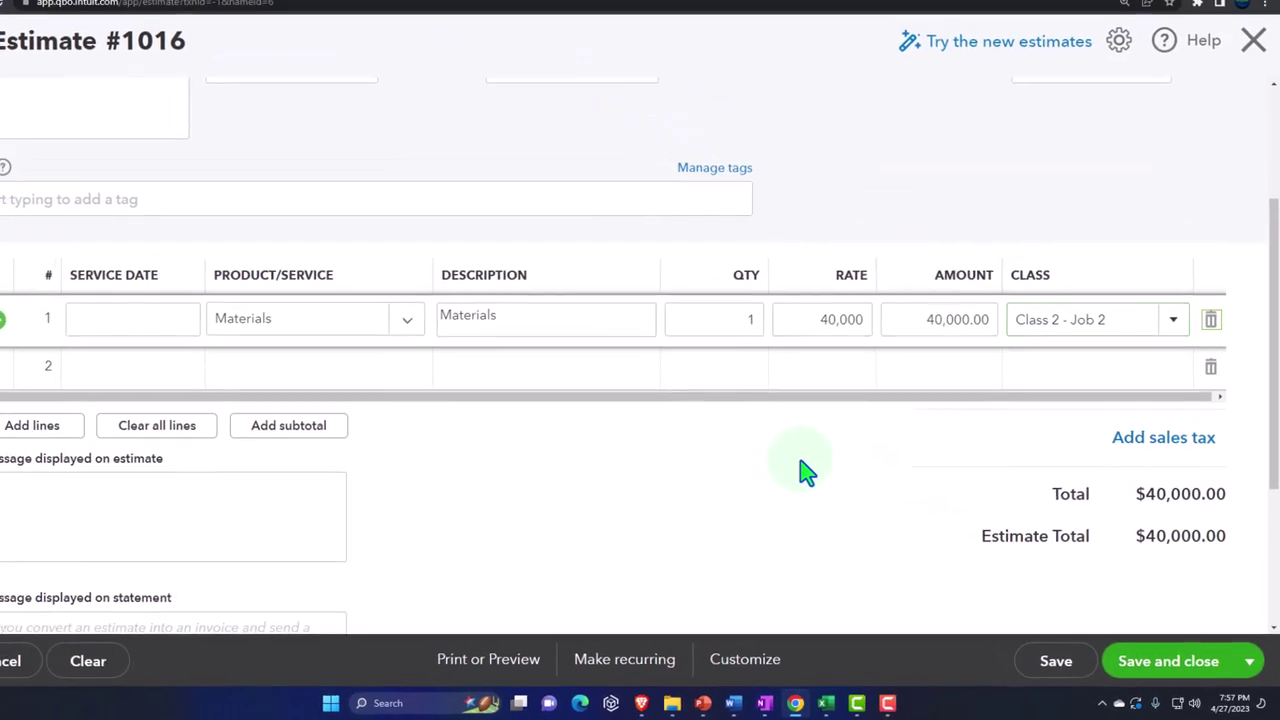
# Add a Labor line at 30,000 under Class 2 - Job 2, matching Excel cell B3.
pyautogui.press('Tab')
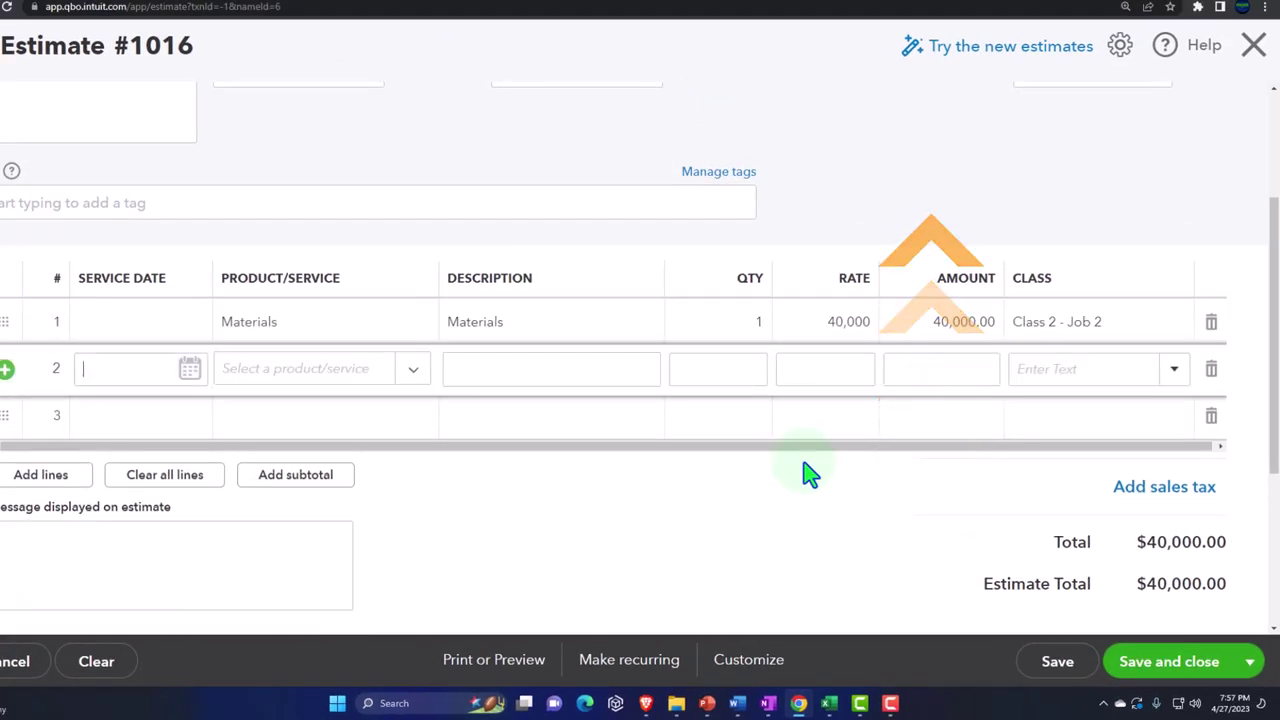
pyautogui.press('Tab')
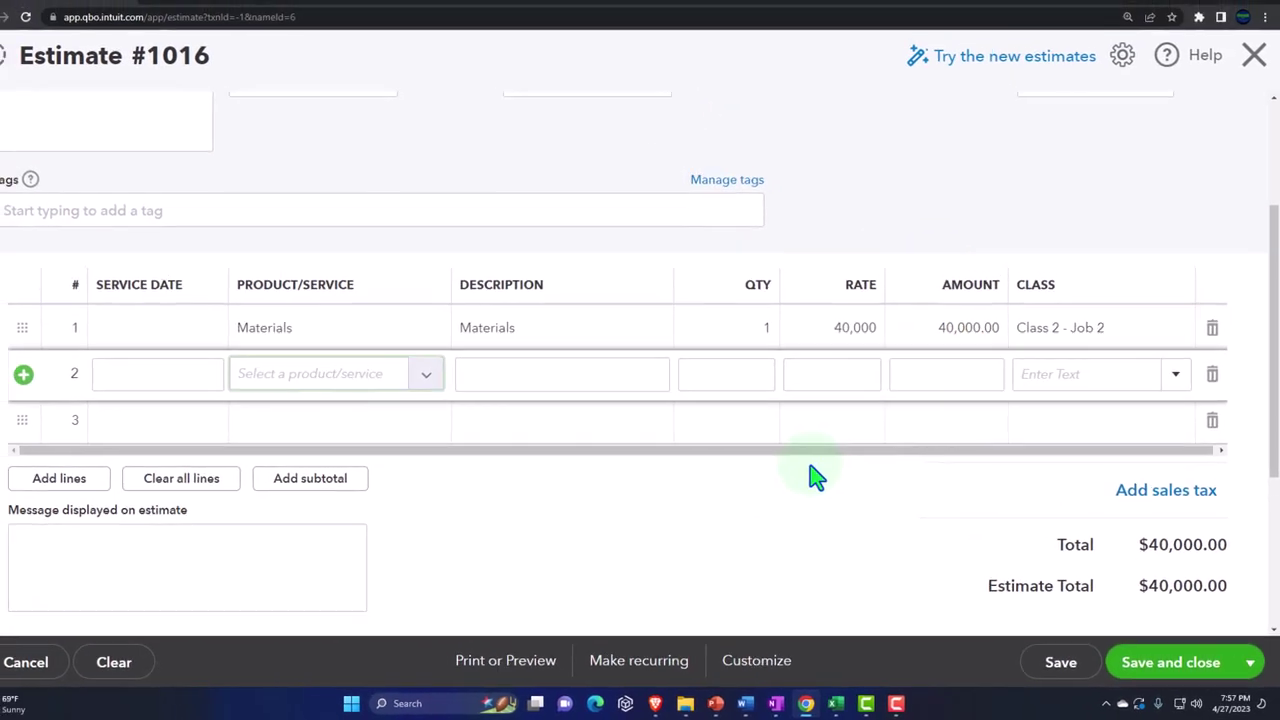
pyautogui.write('lab')
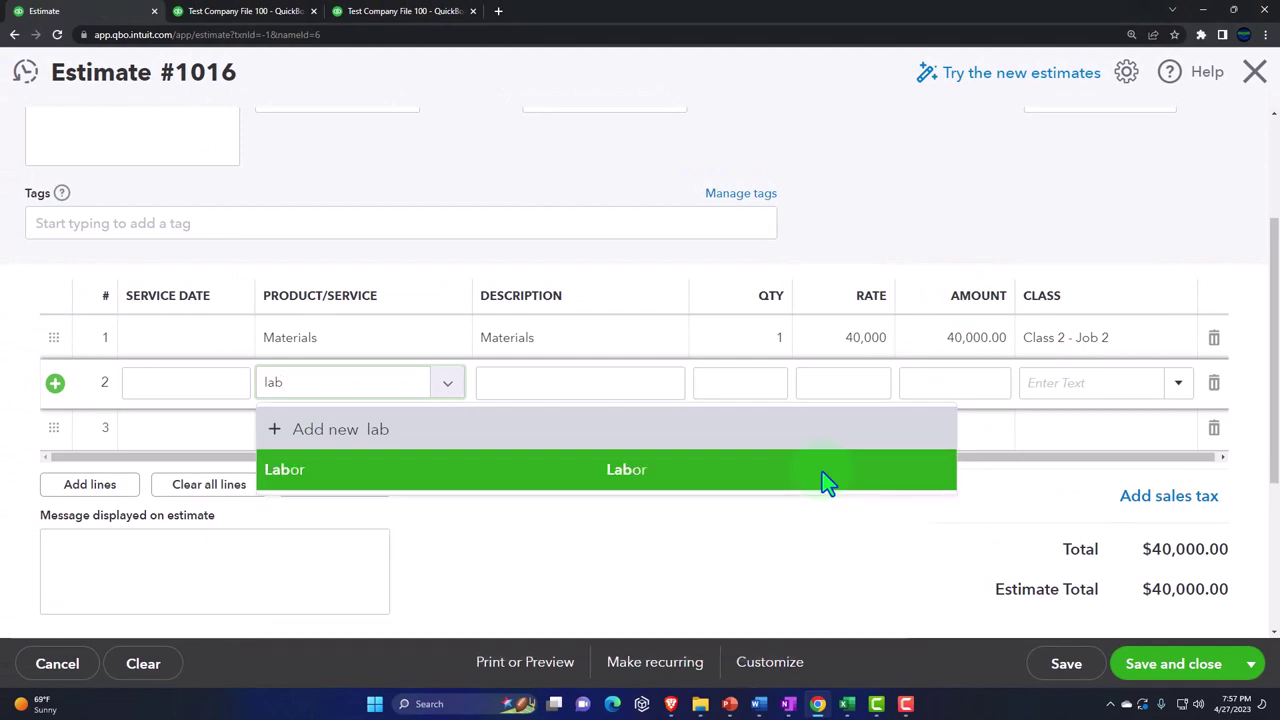
pyautogui.click(827, 483)
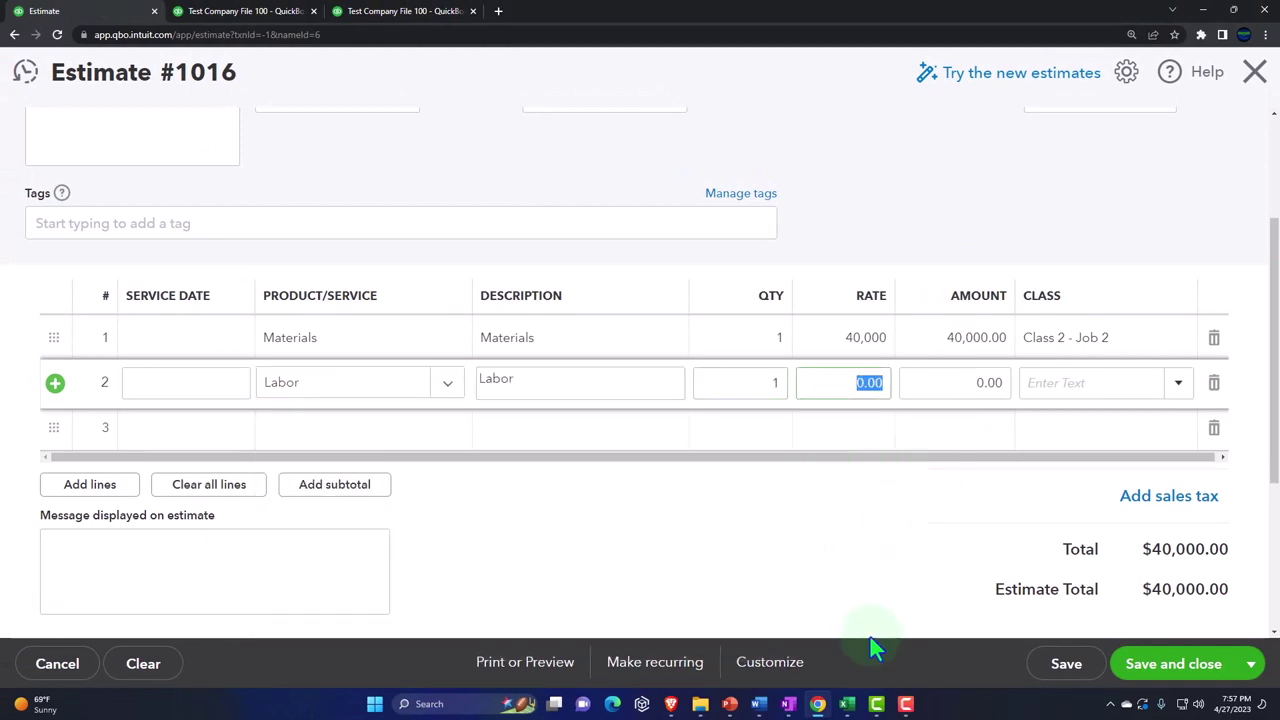
pyautogui.moveTo(847, 704)
pyautogui.click(790, 630)
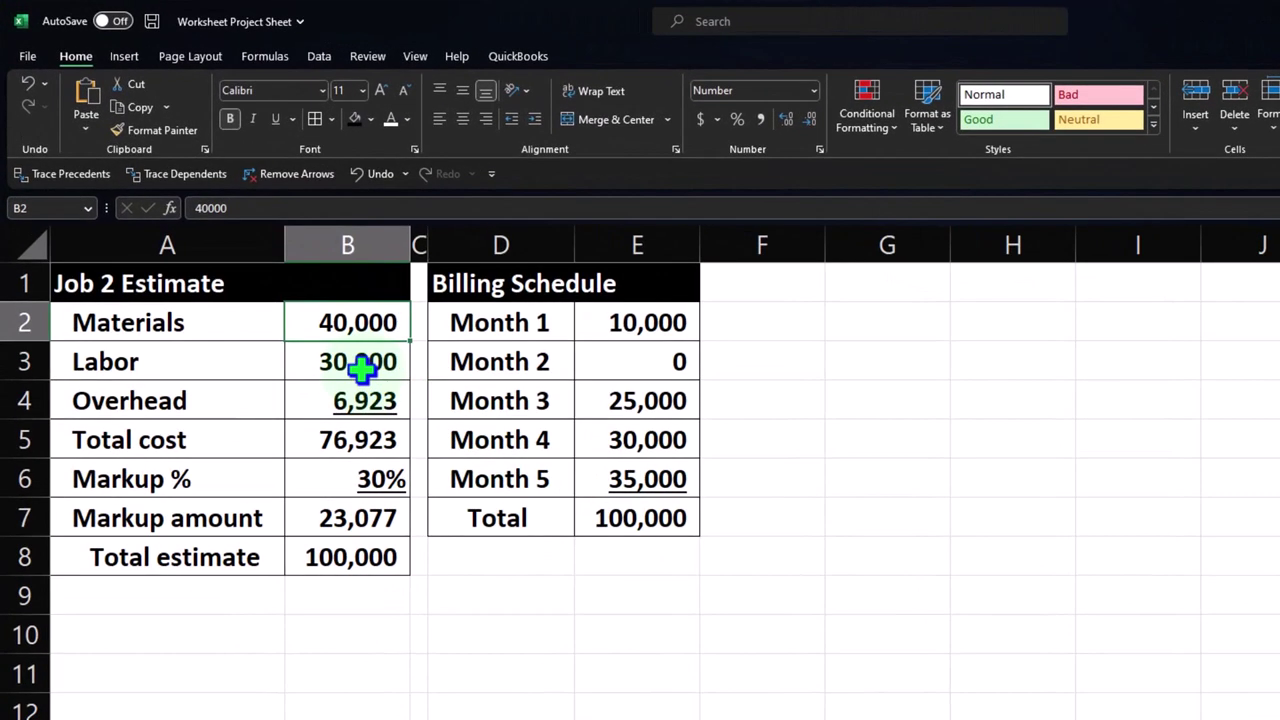
pyautogui.click(275, 285)
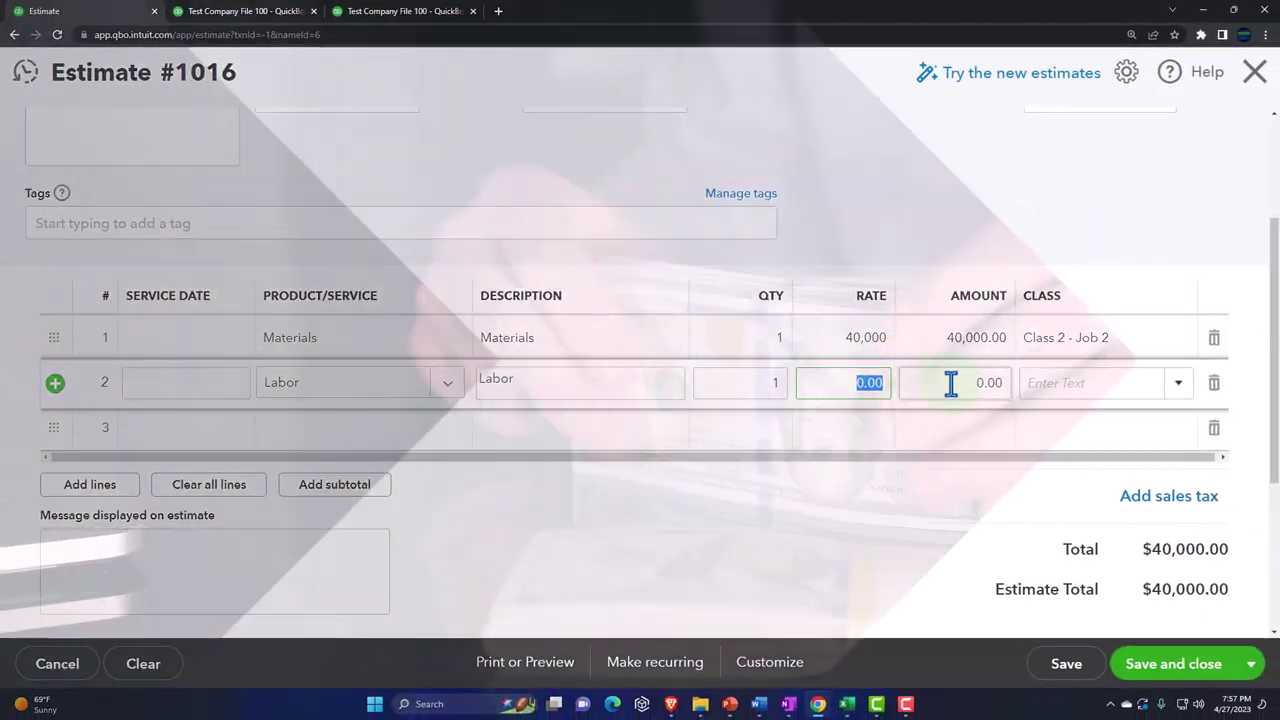
pyautogui.click(951, 382)
pyautogui.write('30000')
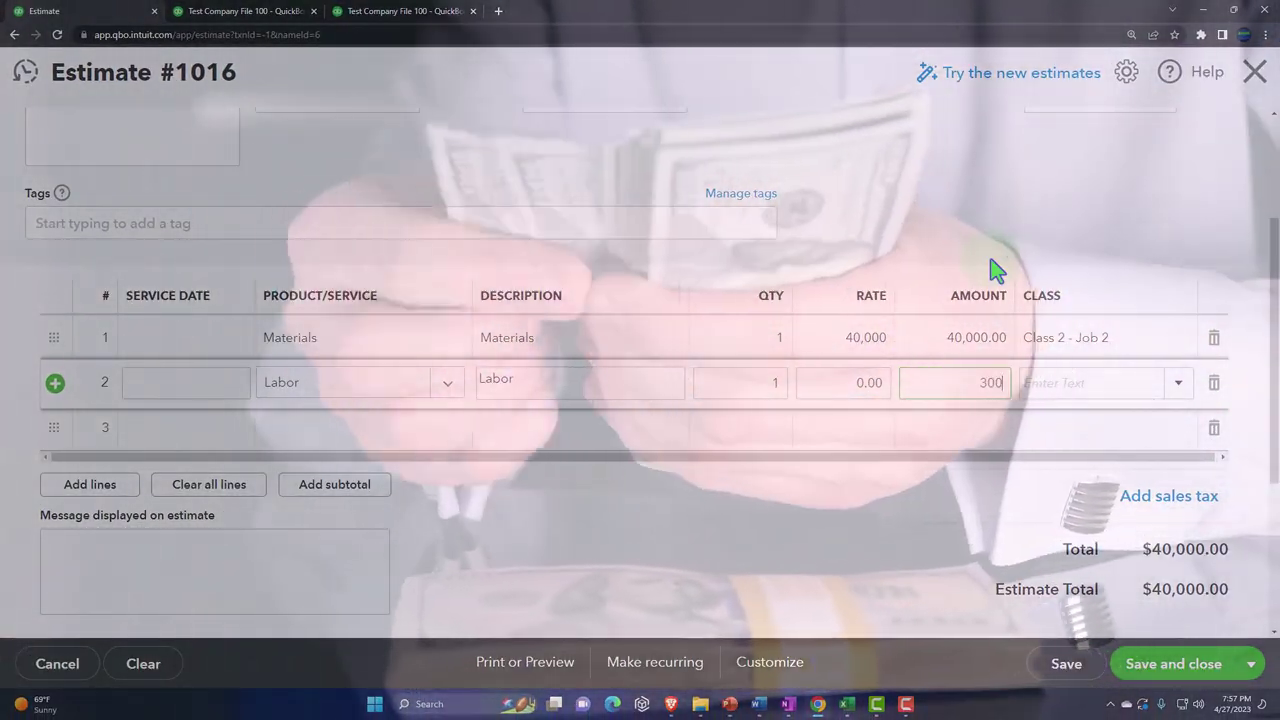
pyautogui.press('Tab')
pyautogui.write('cla')
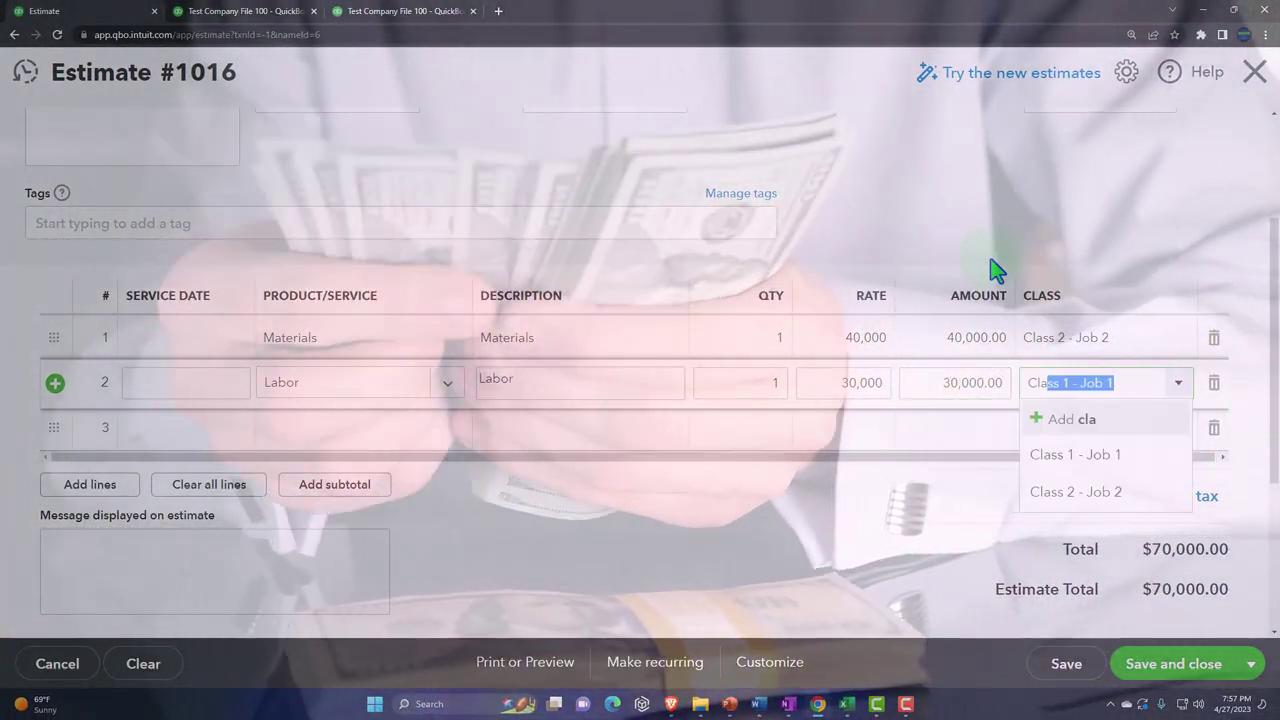
pyautogui.press('Tab')
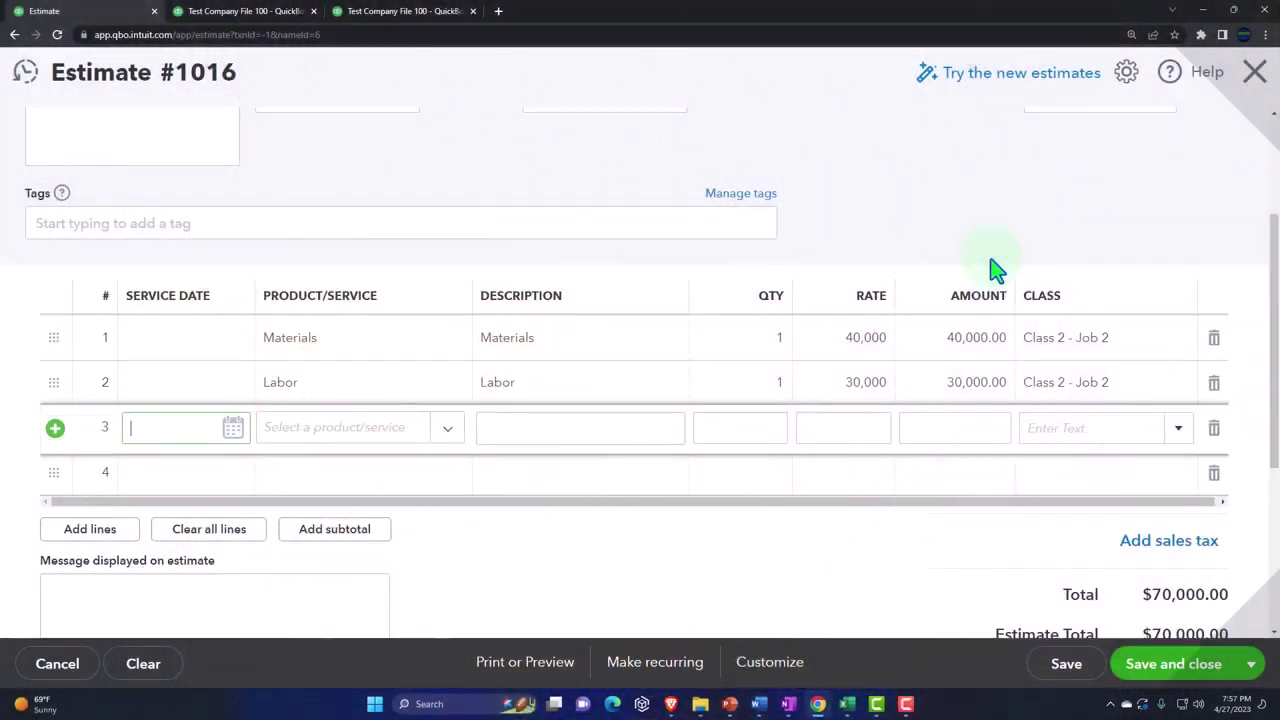
# Add an Overhead line at 6,923 under Class 2 - Job 2, taken from the Job 2 Estimate worksheet.
pyautogui.press('Tab')
pyautogui.write('over')
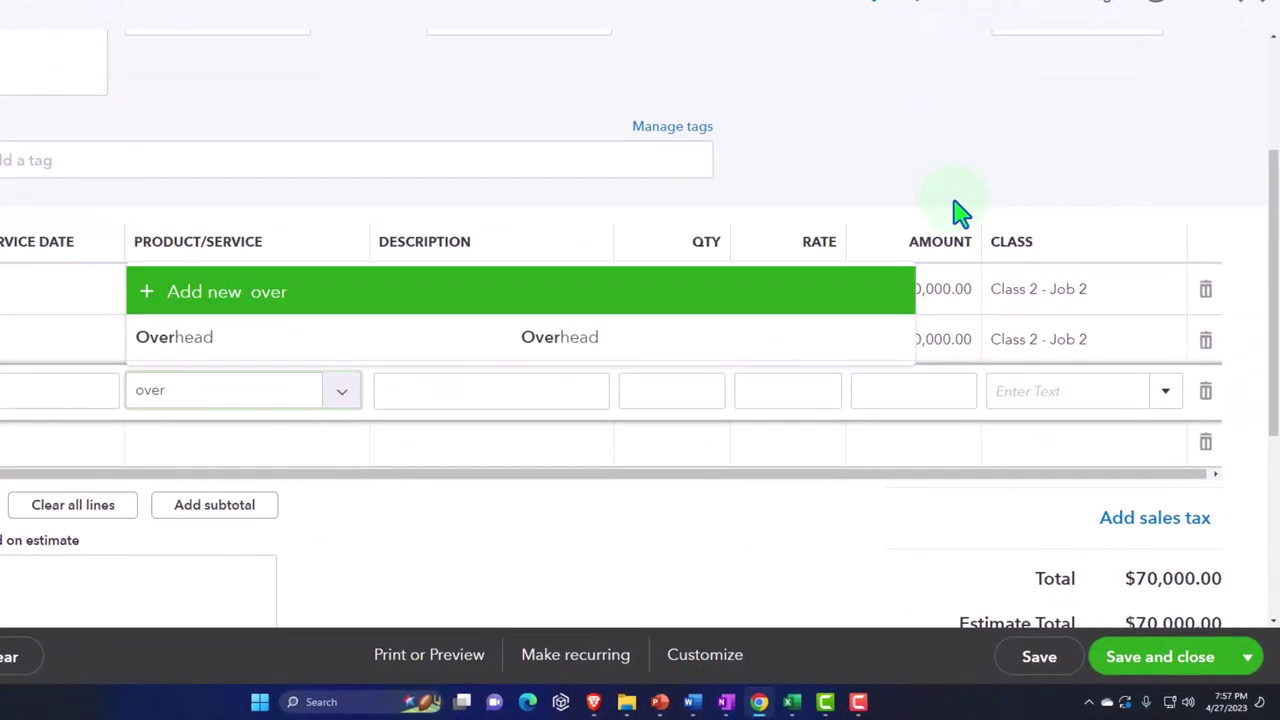
pyautogui.press('Down')
pyautogui.press('Tab')
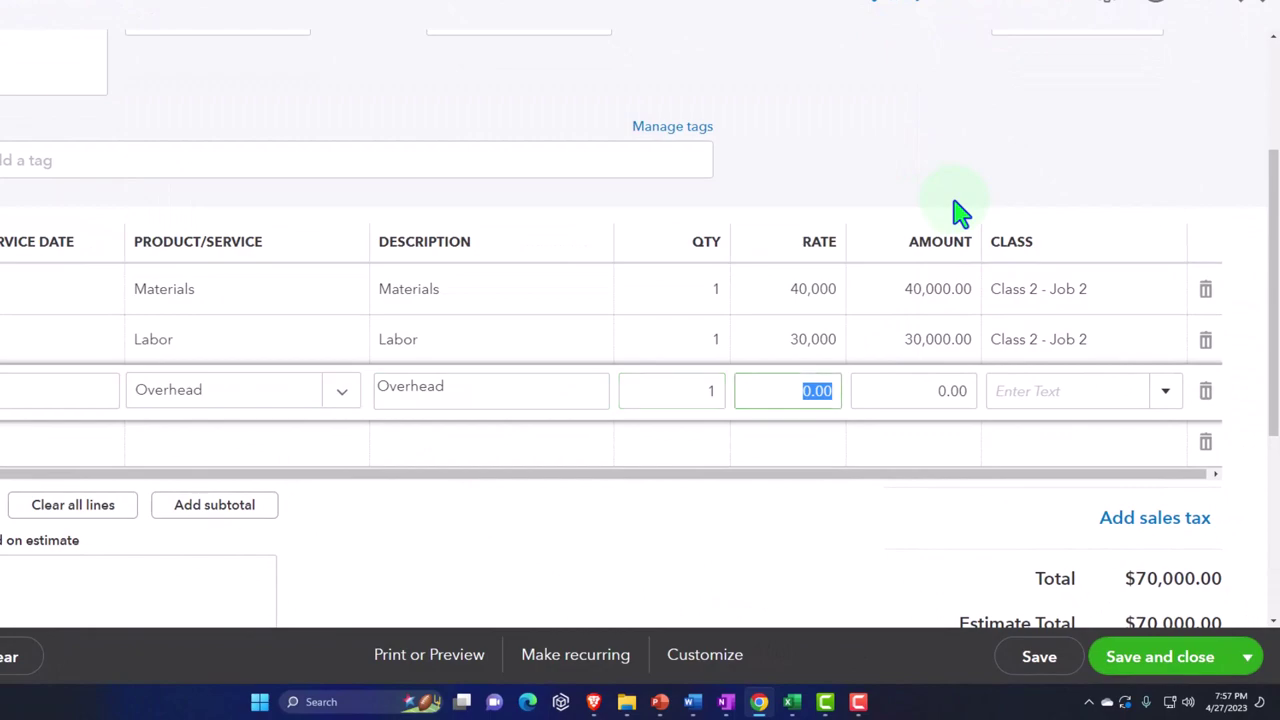
pyautogui.click(793, 701)
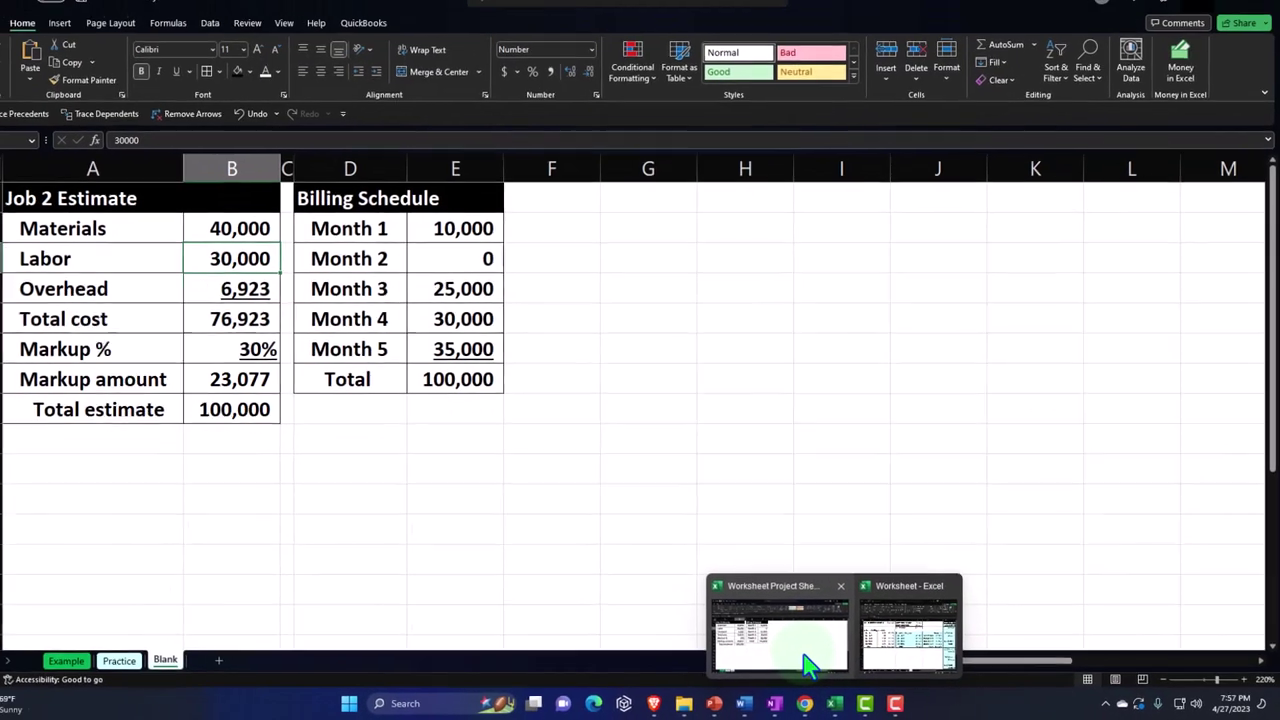
pyautogui.click(760, 660)
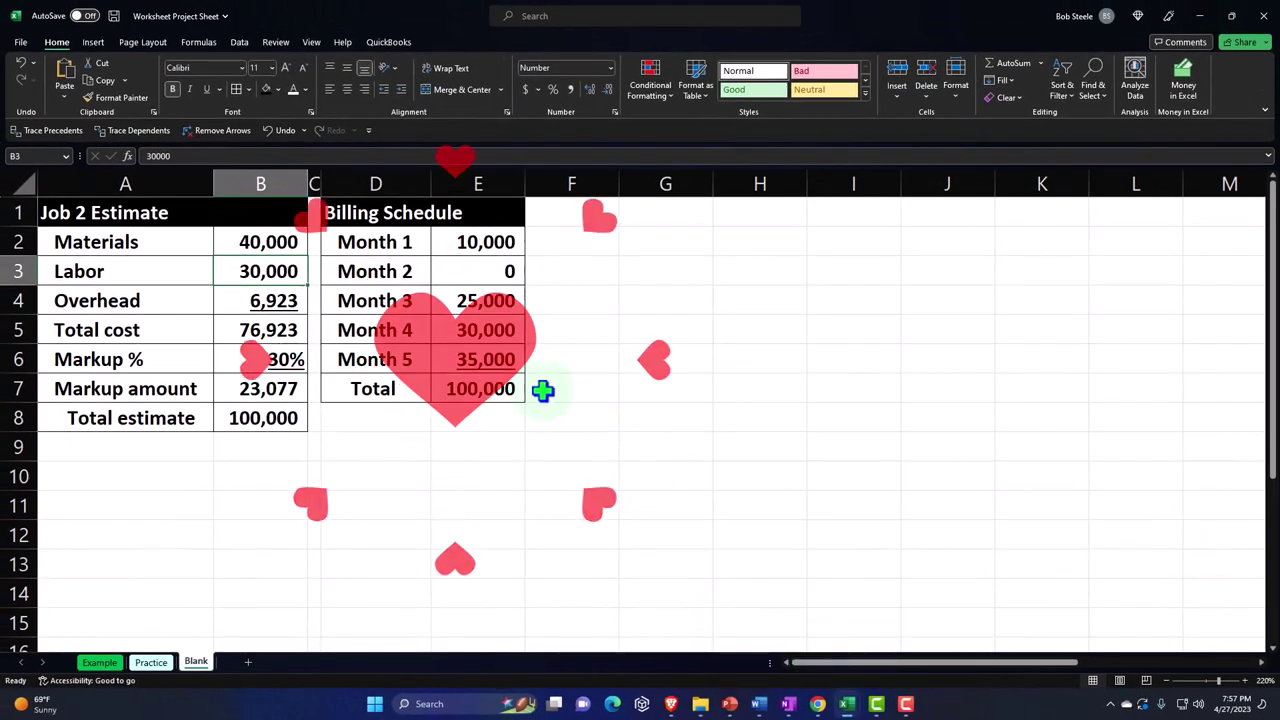
pyautogui.click(286, 300)
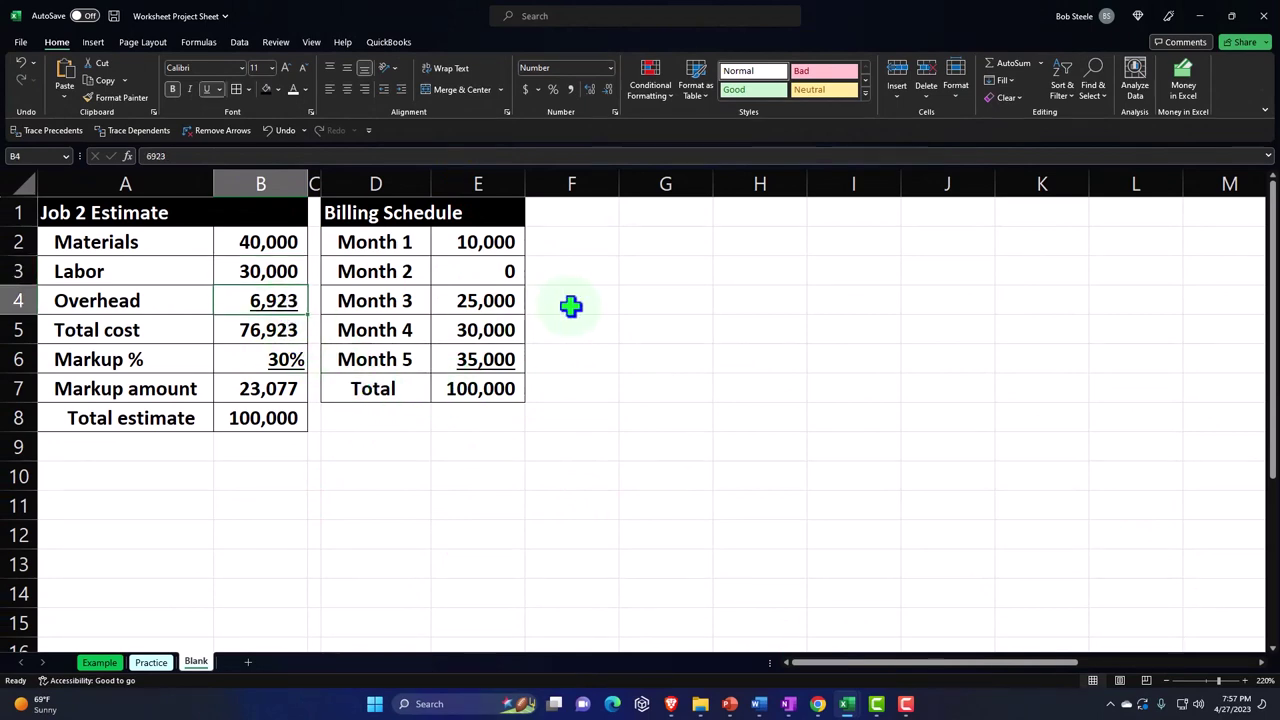
pyautogui.click(1228, 16)
pyautogui.click(1210, 30)
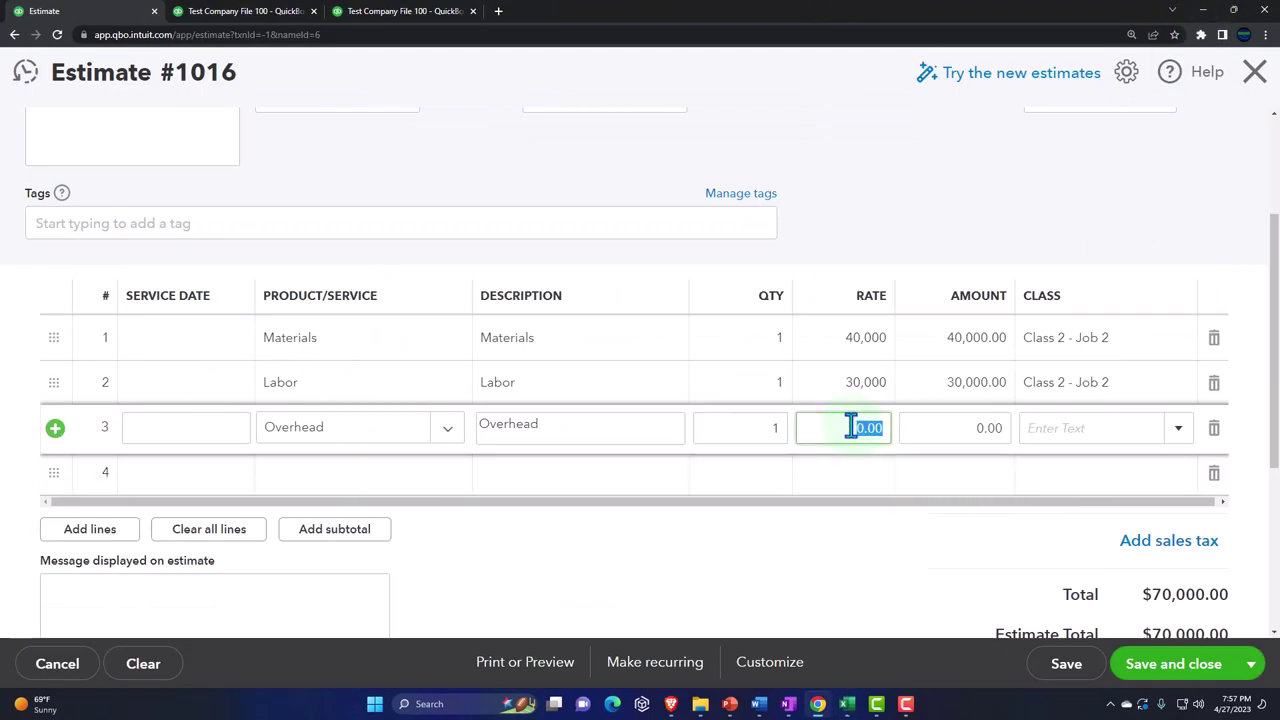
pyautogui.write('69')
pyautogui.write('23')
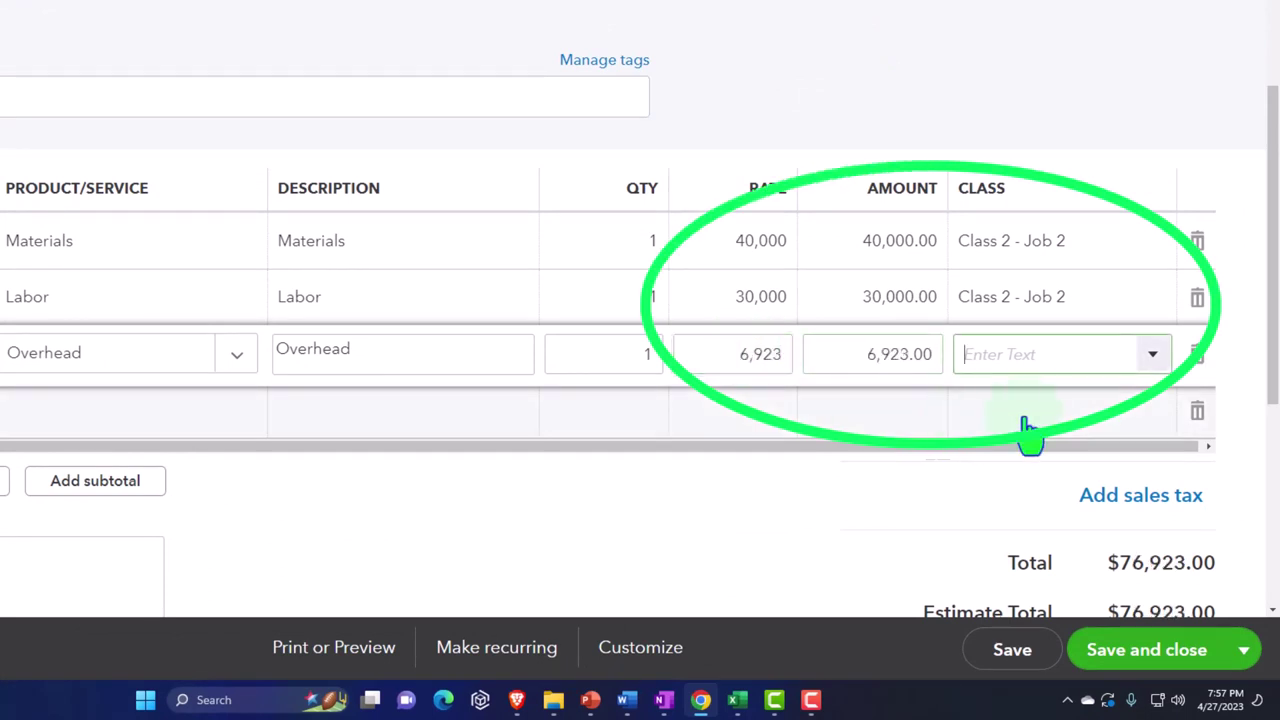
pyautogui.write('cla')
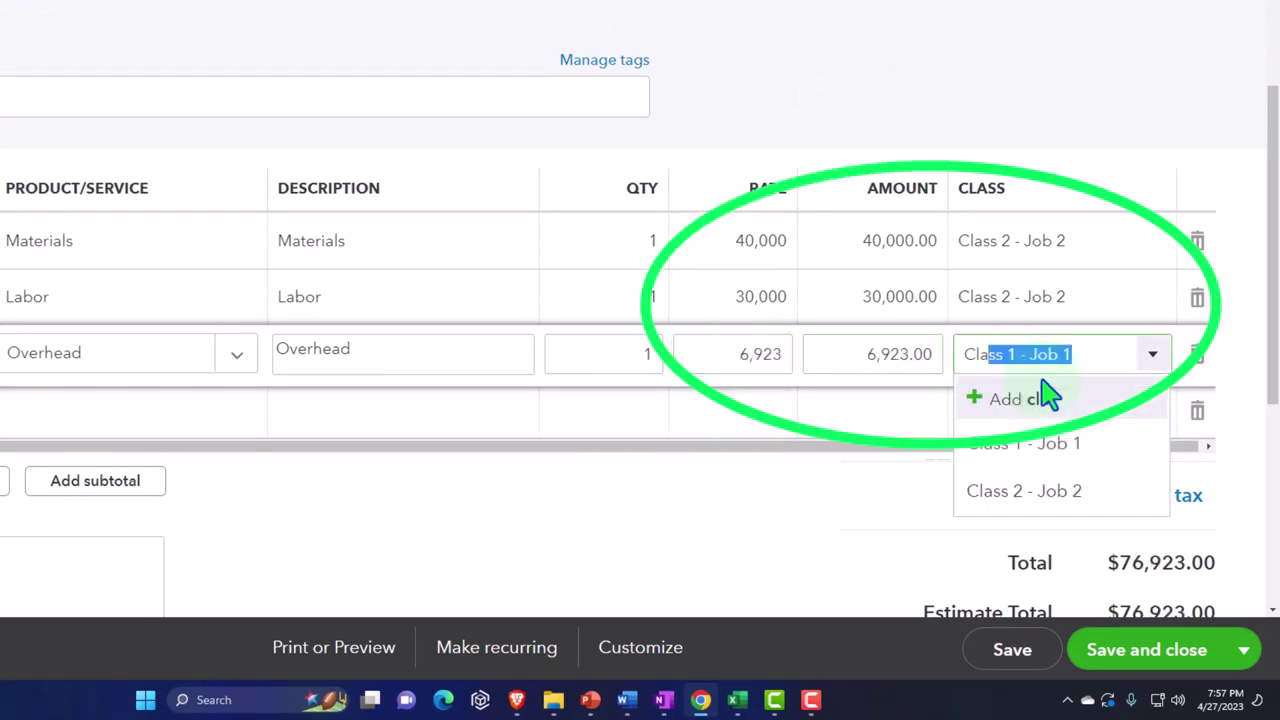
pyautogui.press('Down')
pyautogui.press('Tab')
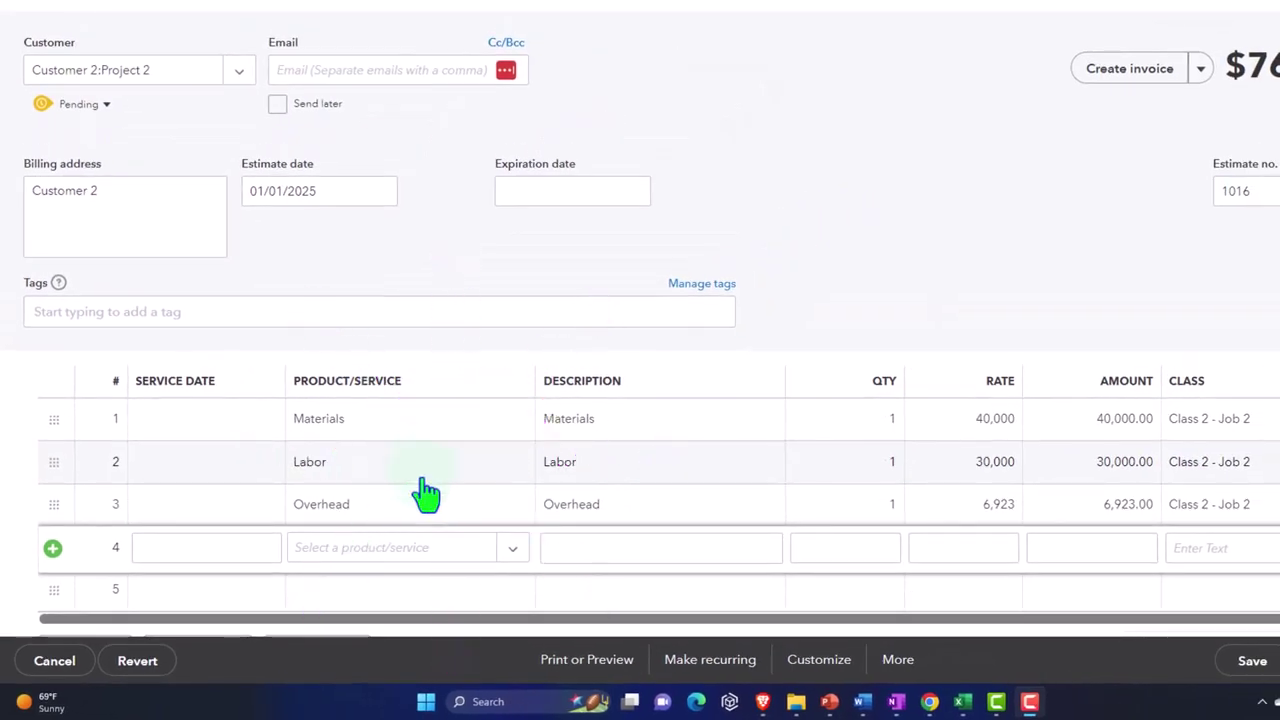
# Create a Markup service item, described as Markup, posting to Sales of Product Income, for row 4.
pyautogui.click(511, 550)
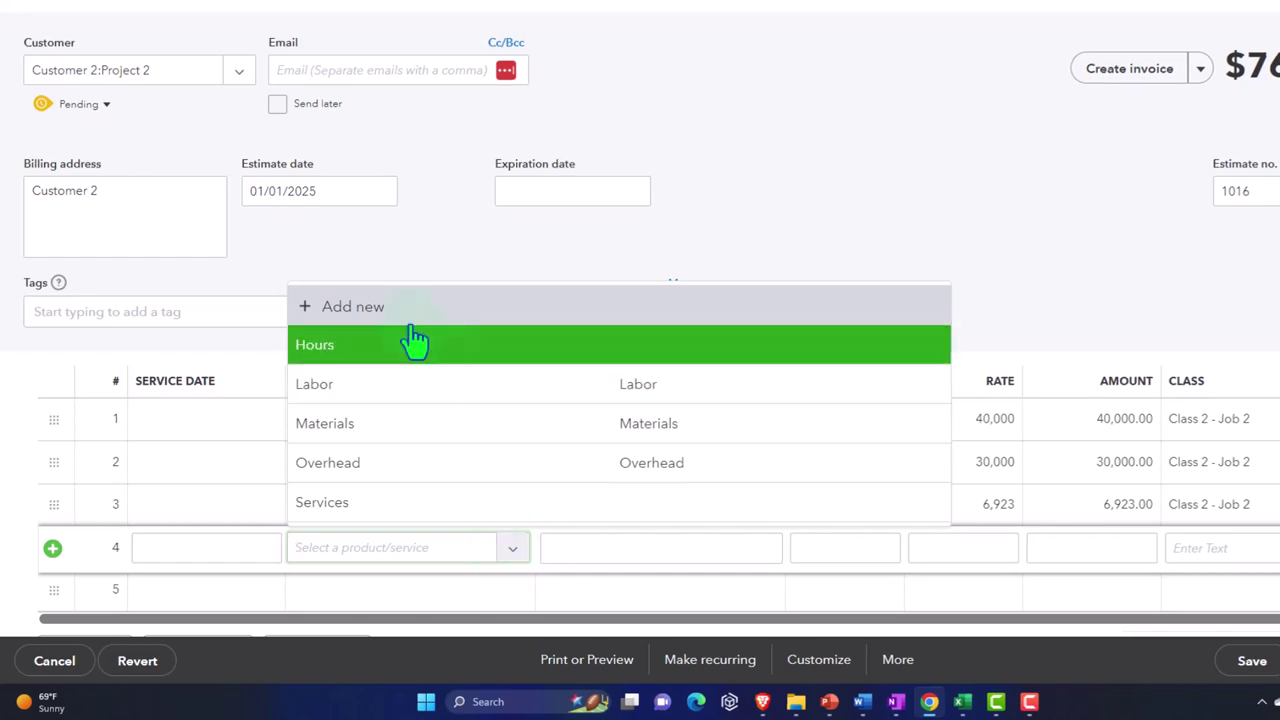
pyautogui.click(400, 310)
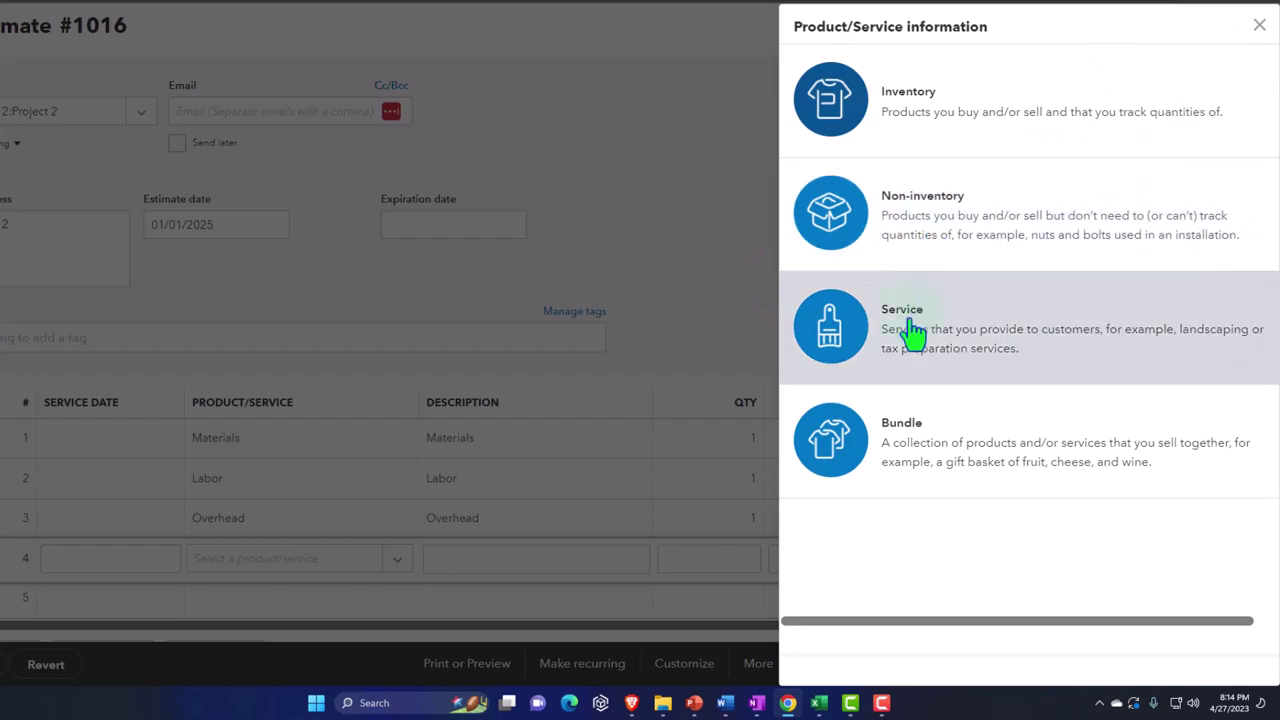
pyautogui.click(914, 334)
pyautogui.click(855, 162)
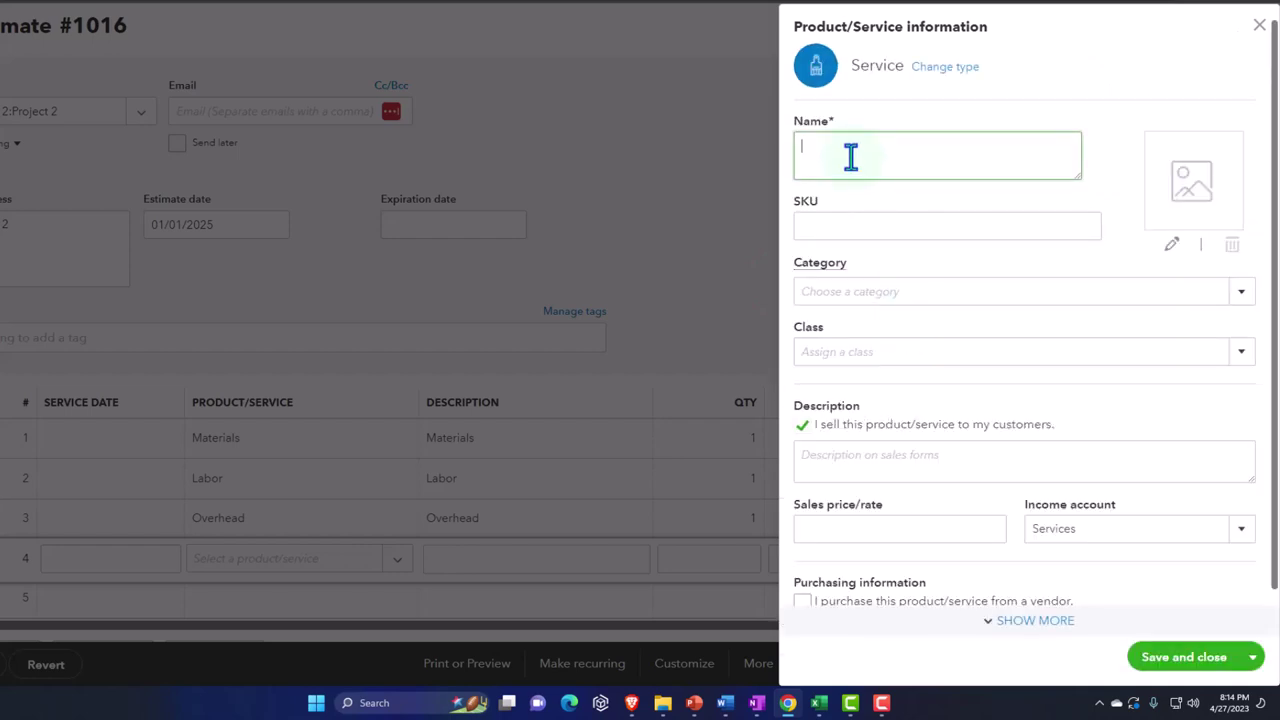
pyautogui.write('Markup')
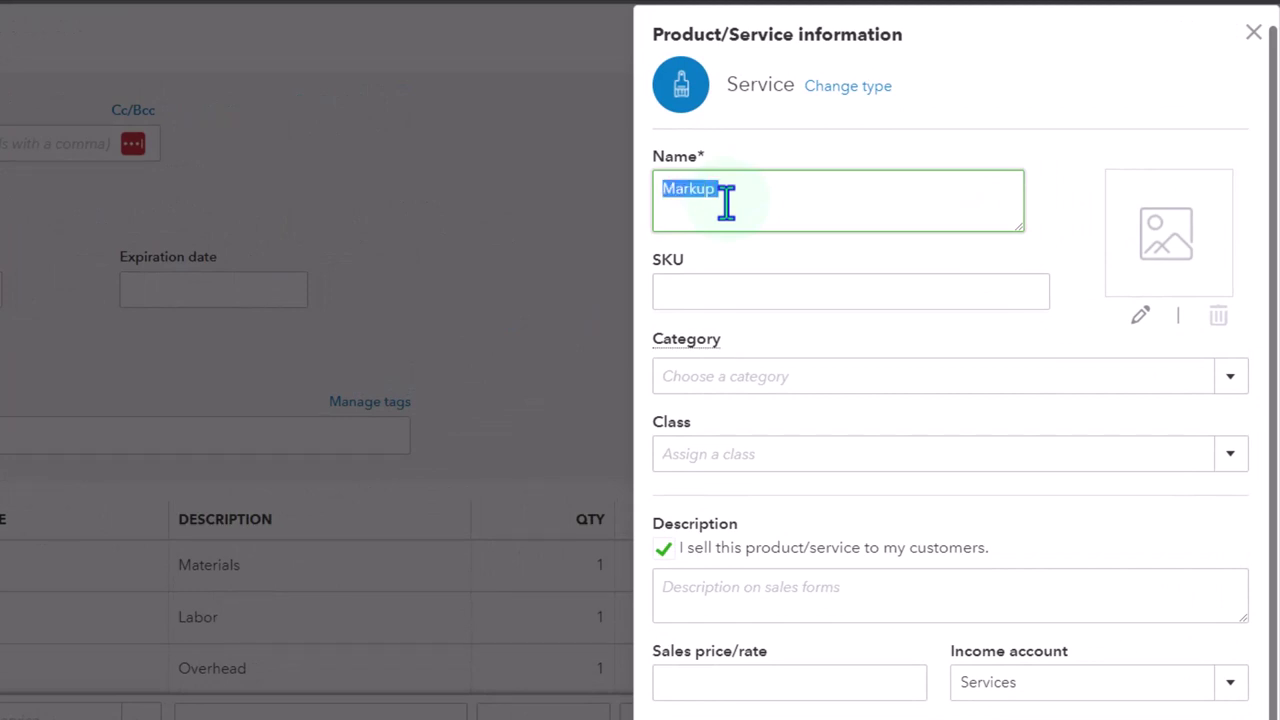
pyautogui.click(716, 600)
pyautogui.write('Markup')
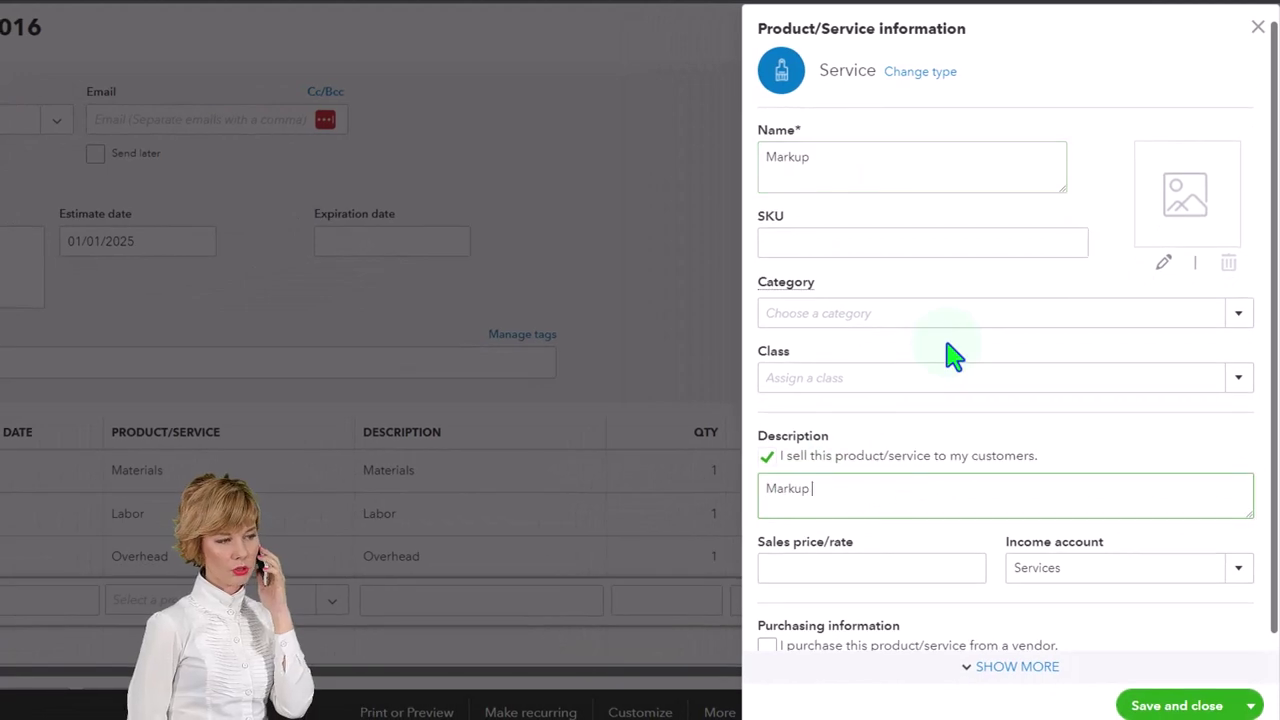
pyautogui.scroll(-1, 948, 350)
pyautogui.click(1240, 528)
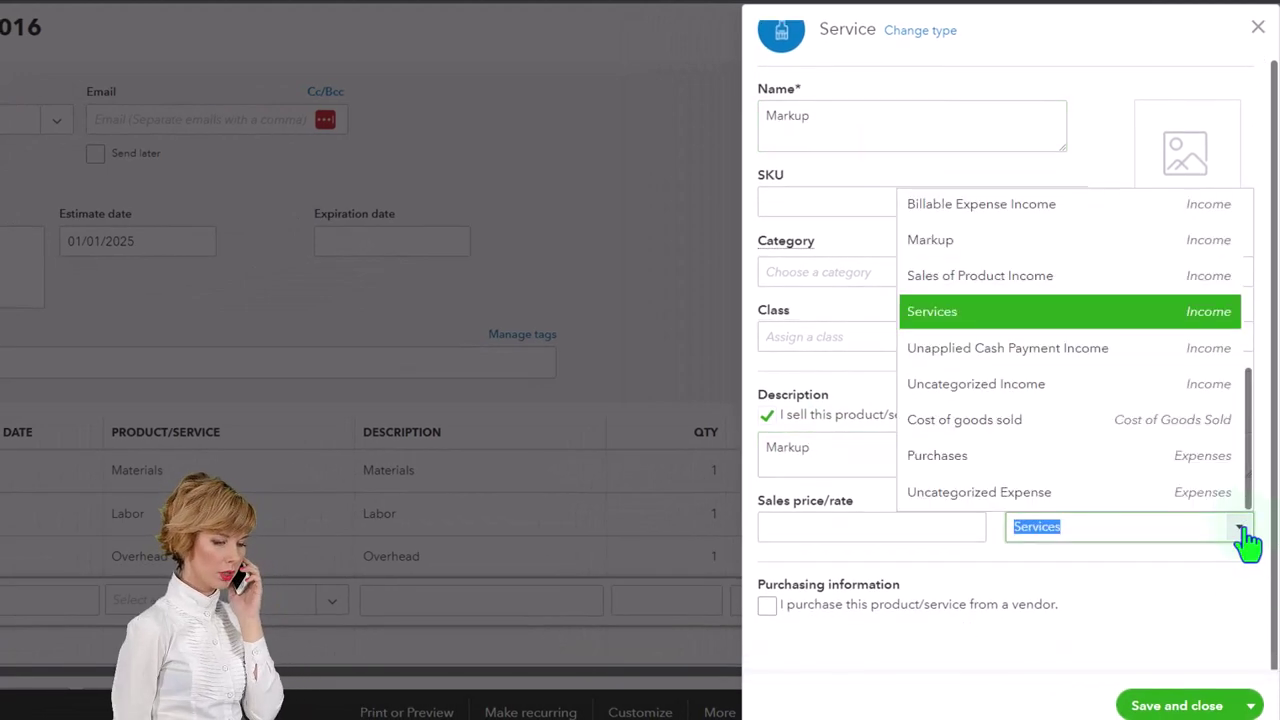
pyautogui.click(998, 285)
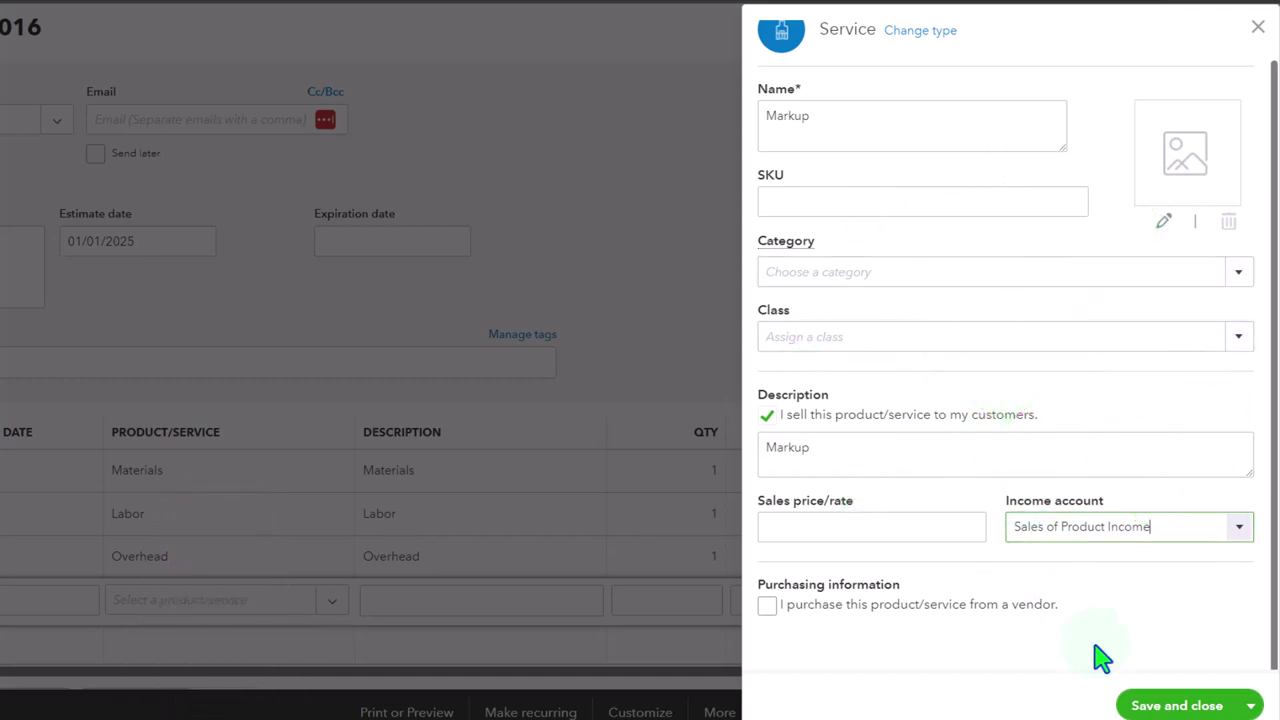
pyautogui.click(1170, 706)
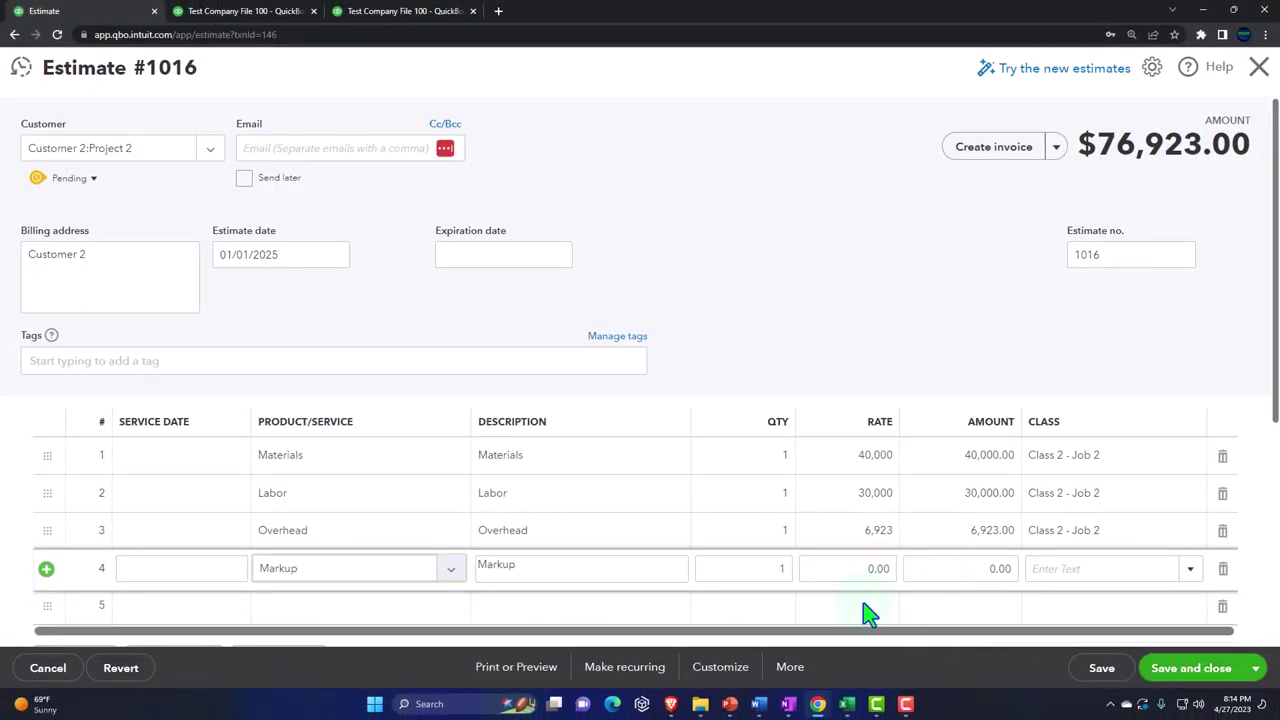
# Enter the 23,077 markup amount from Excel cell B7 on the Markup line.
pyautogui.moveTo(846, 704)
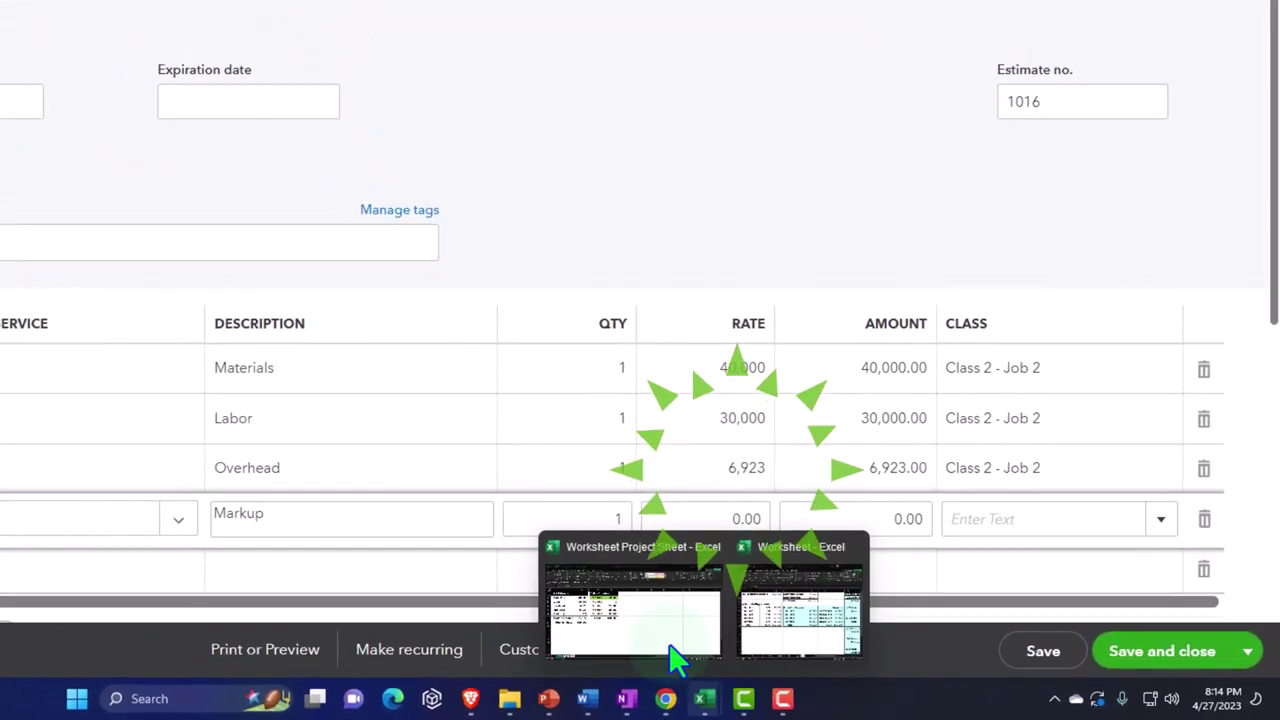
pyautogui.click(670, 652)
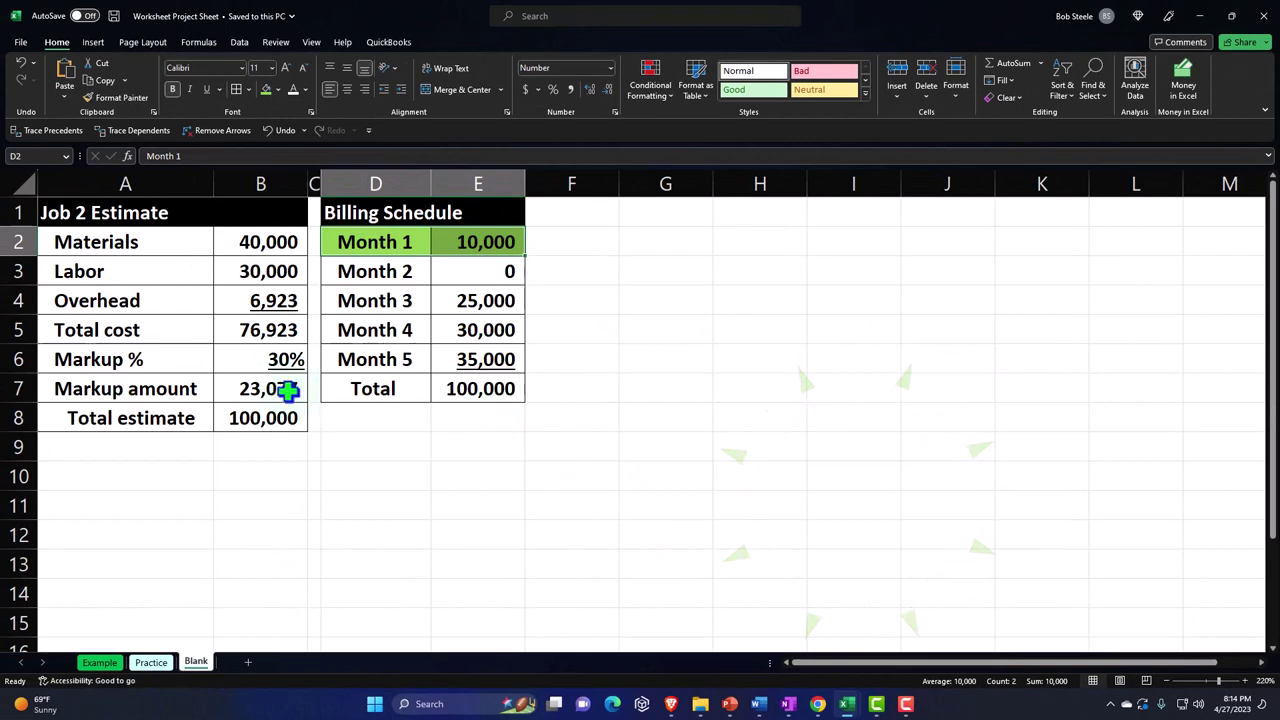
pyautogui.click(295, 384)
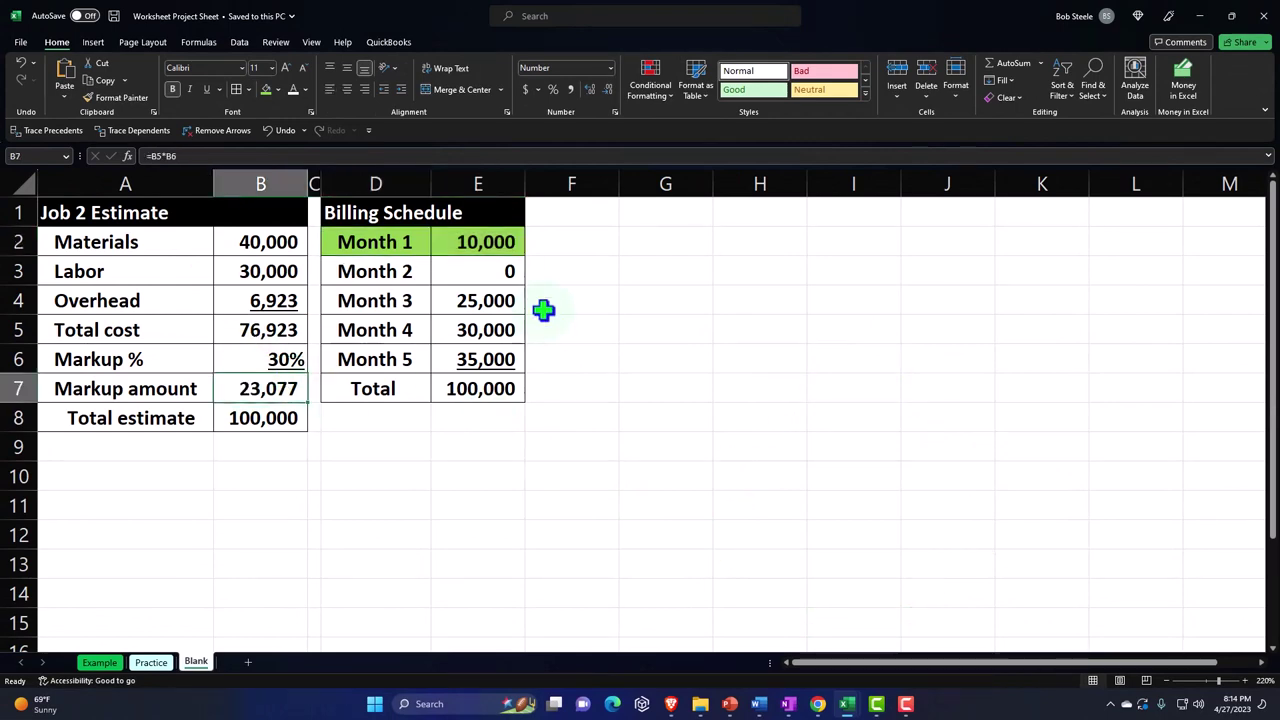
pyautogui.click(1198, 16)
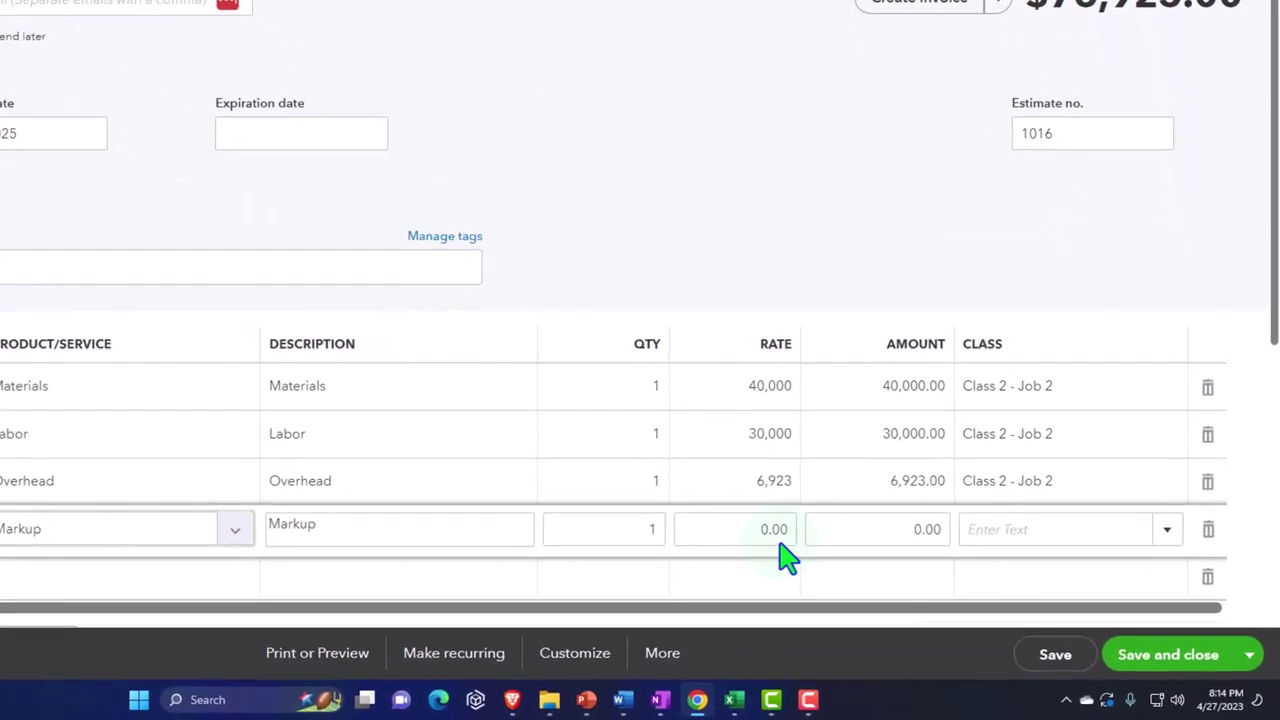
pyautogui.click(729, 534)
pyautogui.click(834, 534)
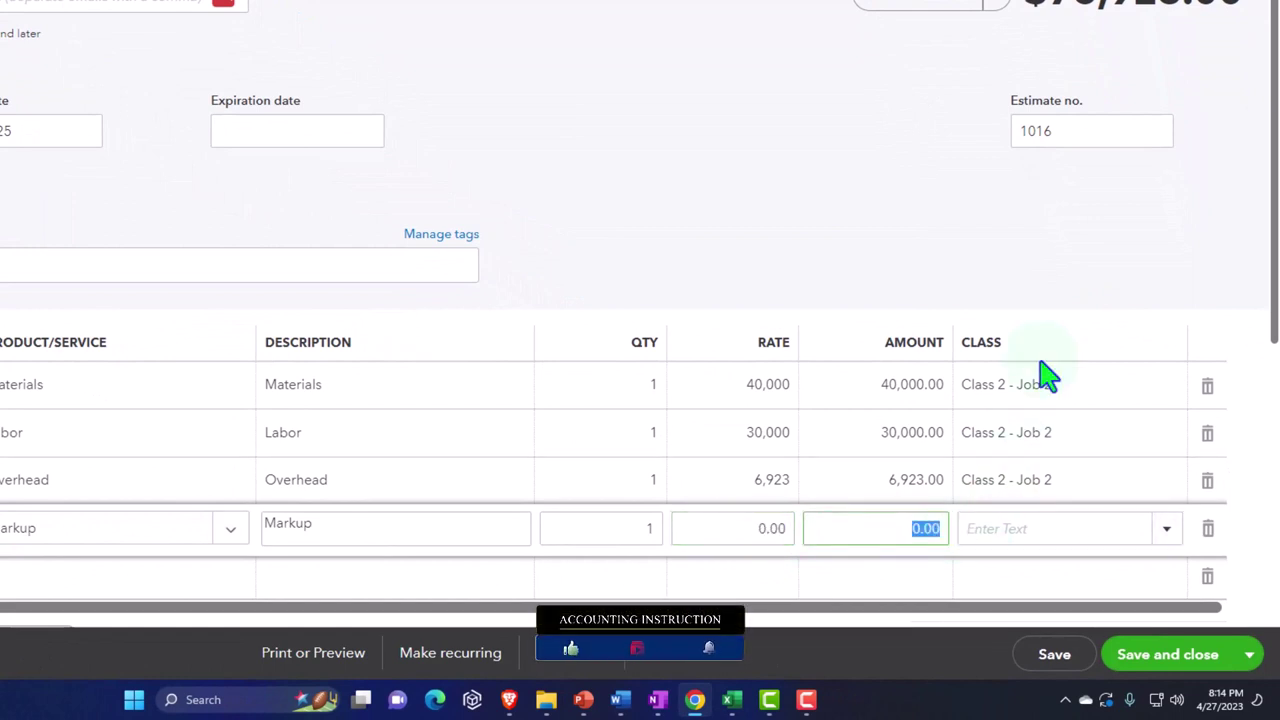
pyautogui.write('23,077')
pyautogui.press('Tab')
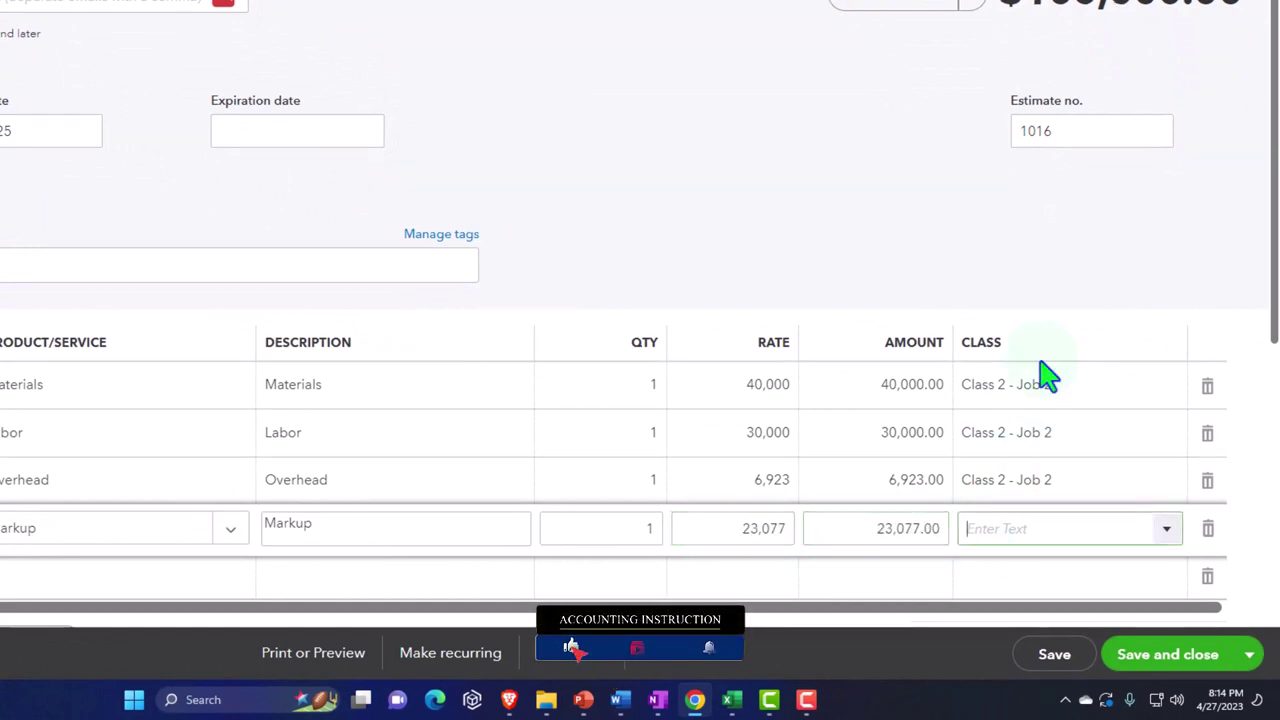
# Assign Class 2 - Job 2 to the Markup line.
pyautogui.scroll(-2, 1045, 375)
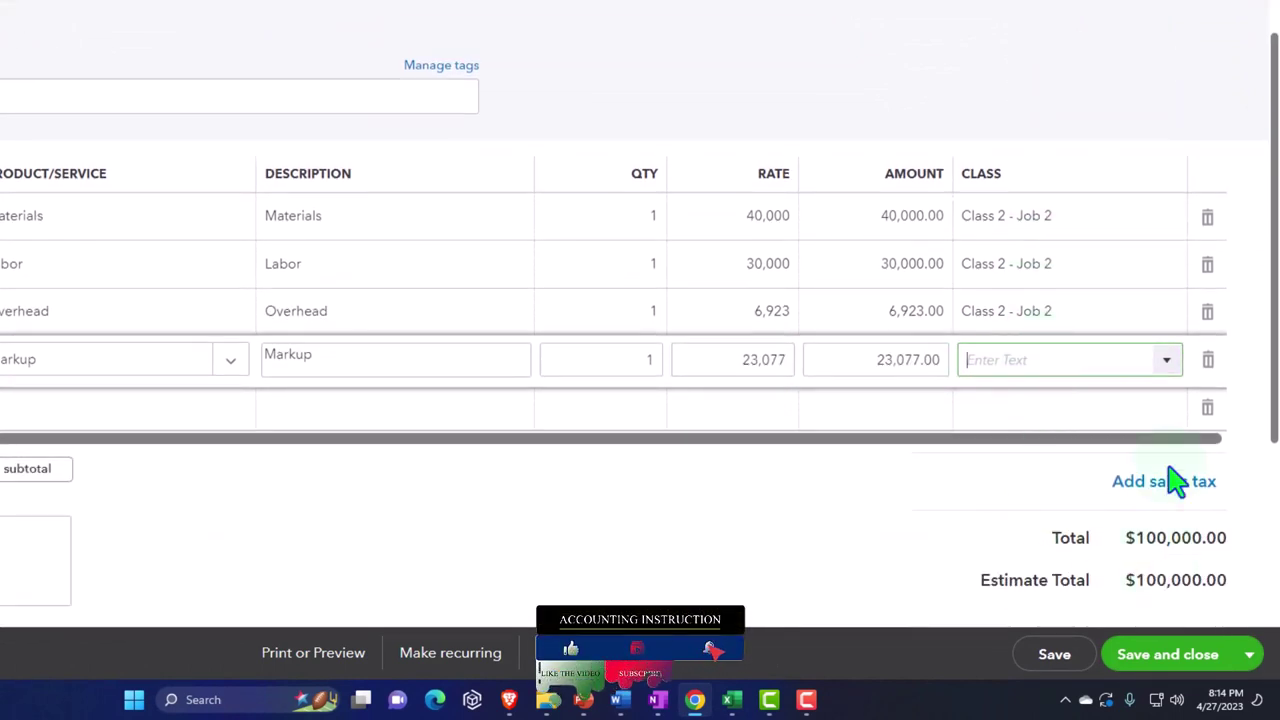
pyautogui.click(1168, 372)
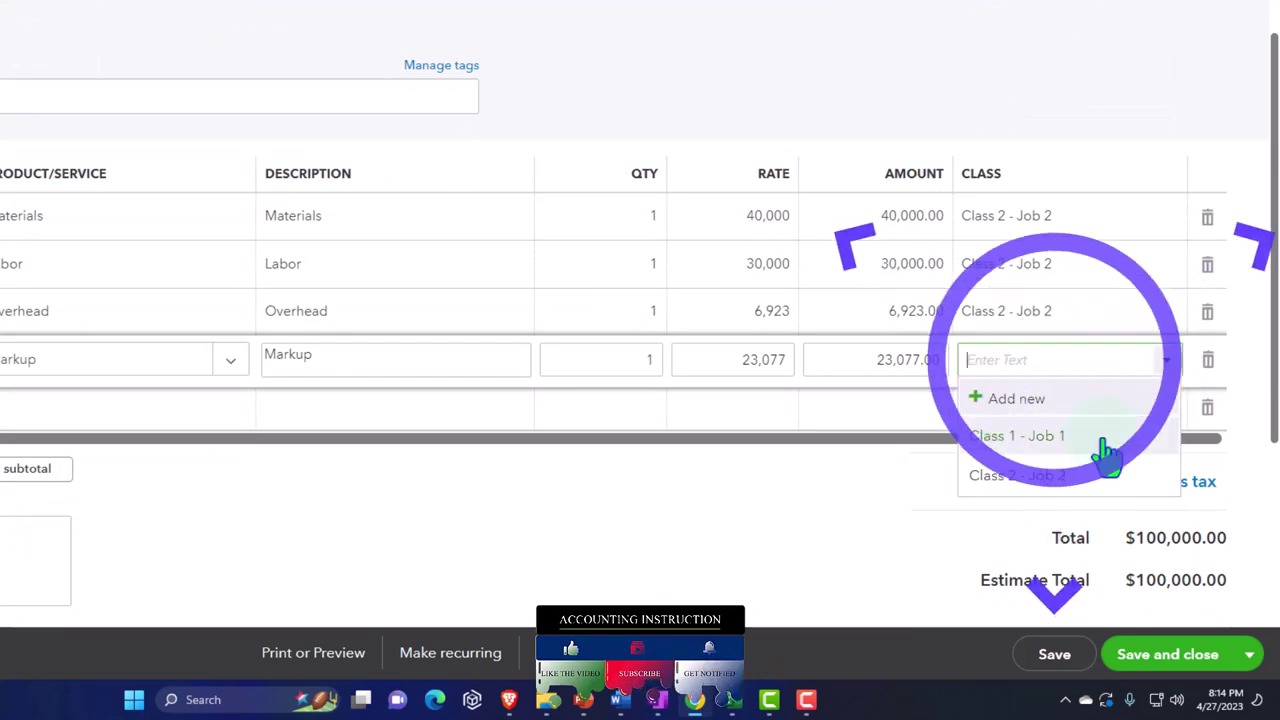
pyautogui.click(1017, 476)
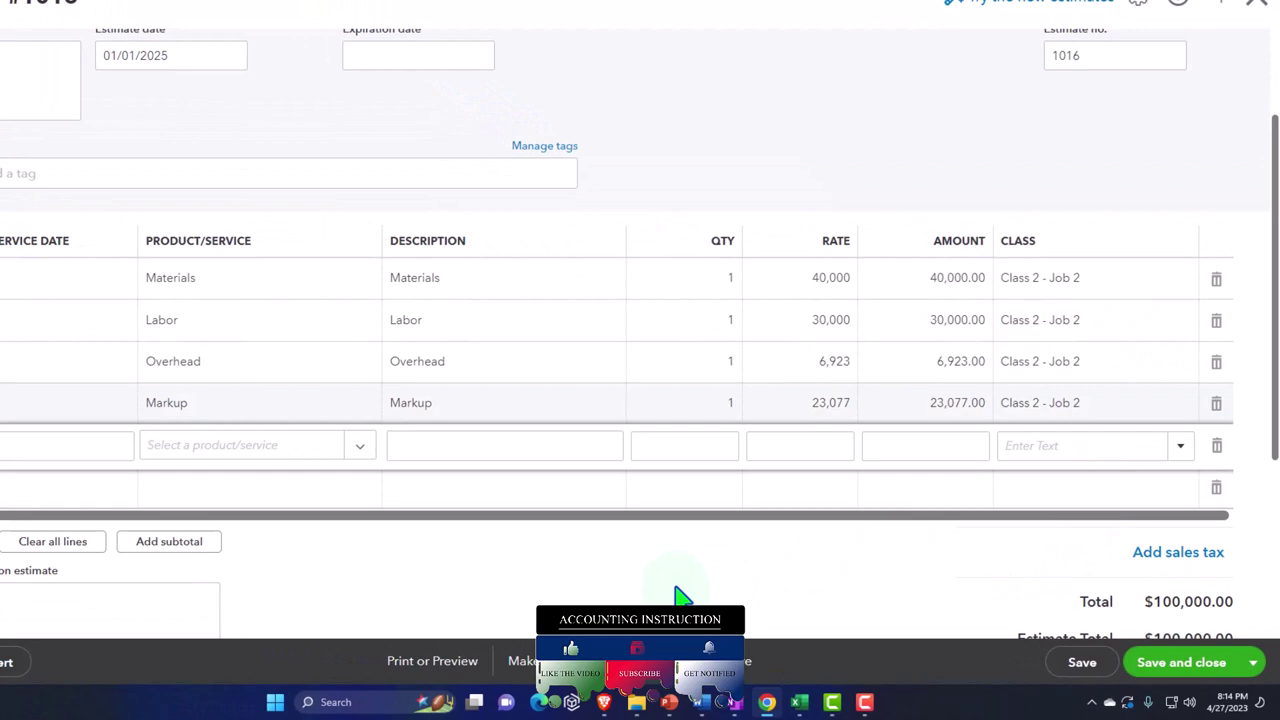
pyautogui.scroll(-1, 676, 595)
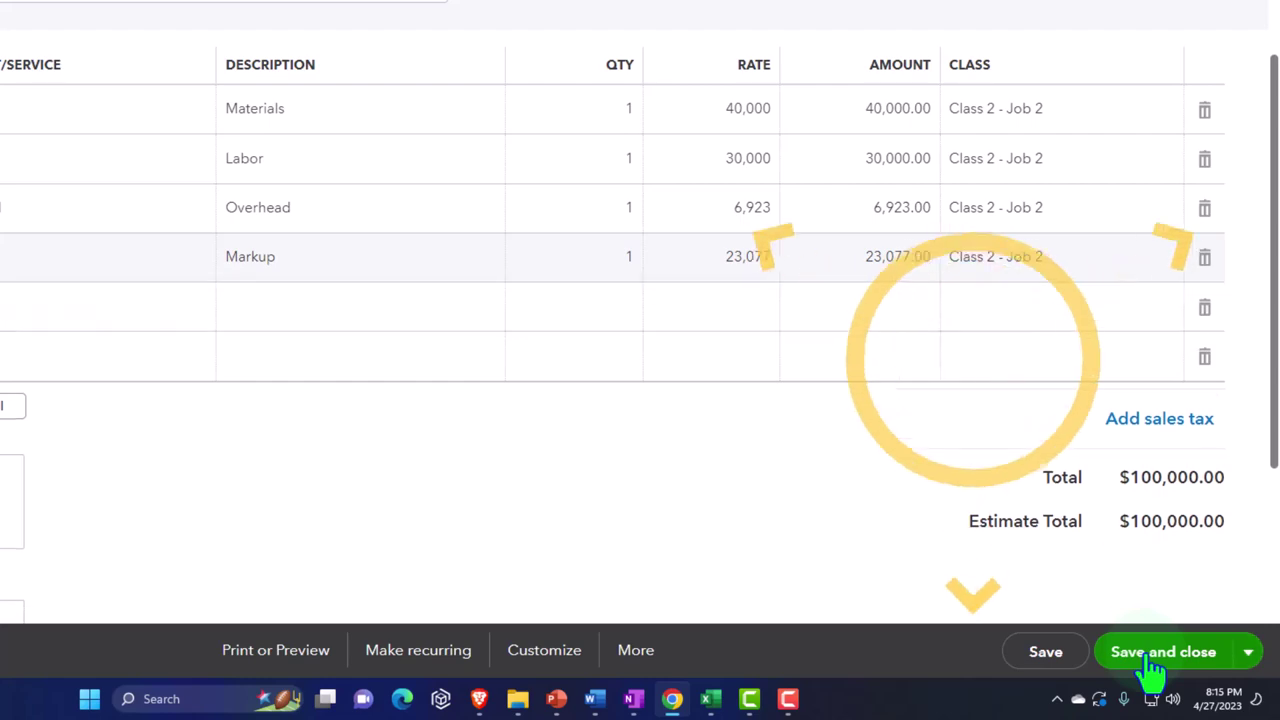
# Save estimate #1016, review Customer 2's transactions sorted by balance, and return to Excel.
pyautogui.click(1150, 658)
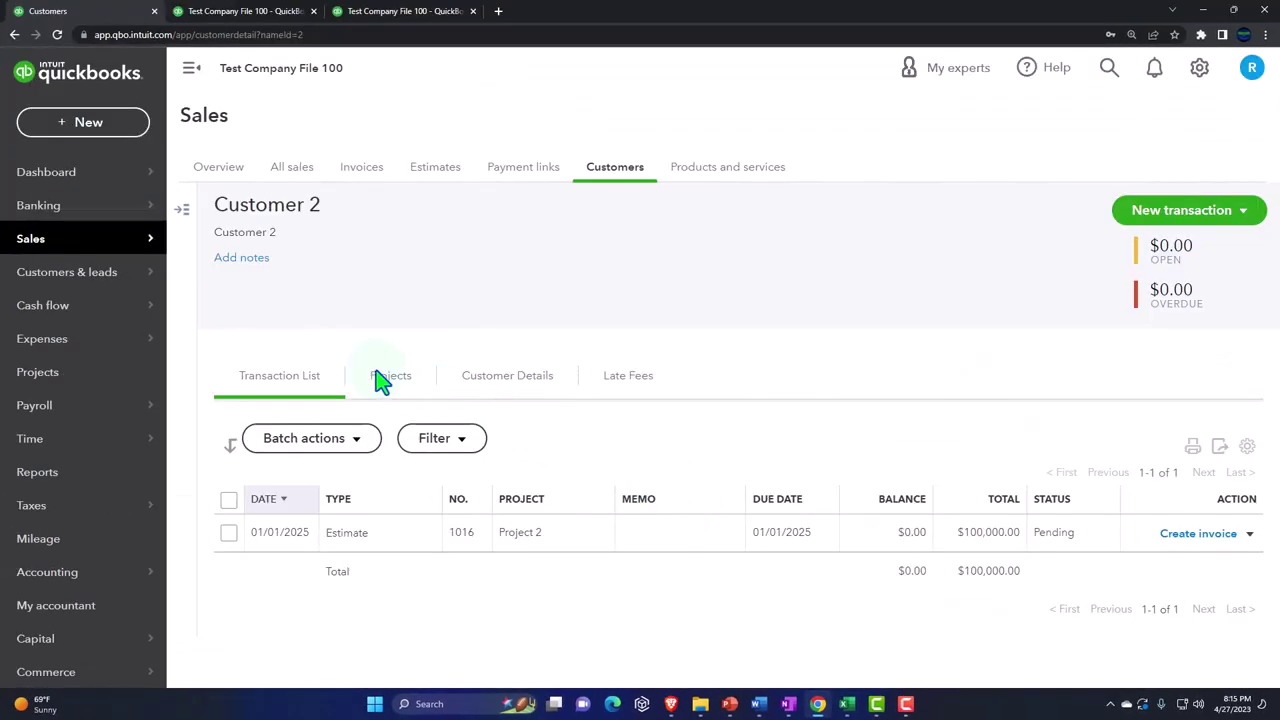
pyautogui.click(40, 248)
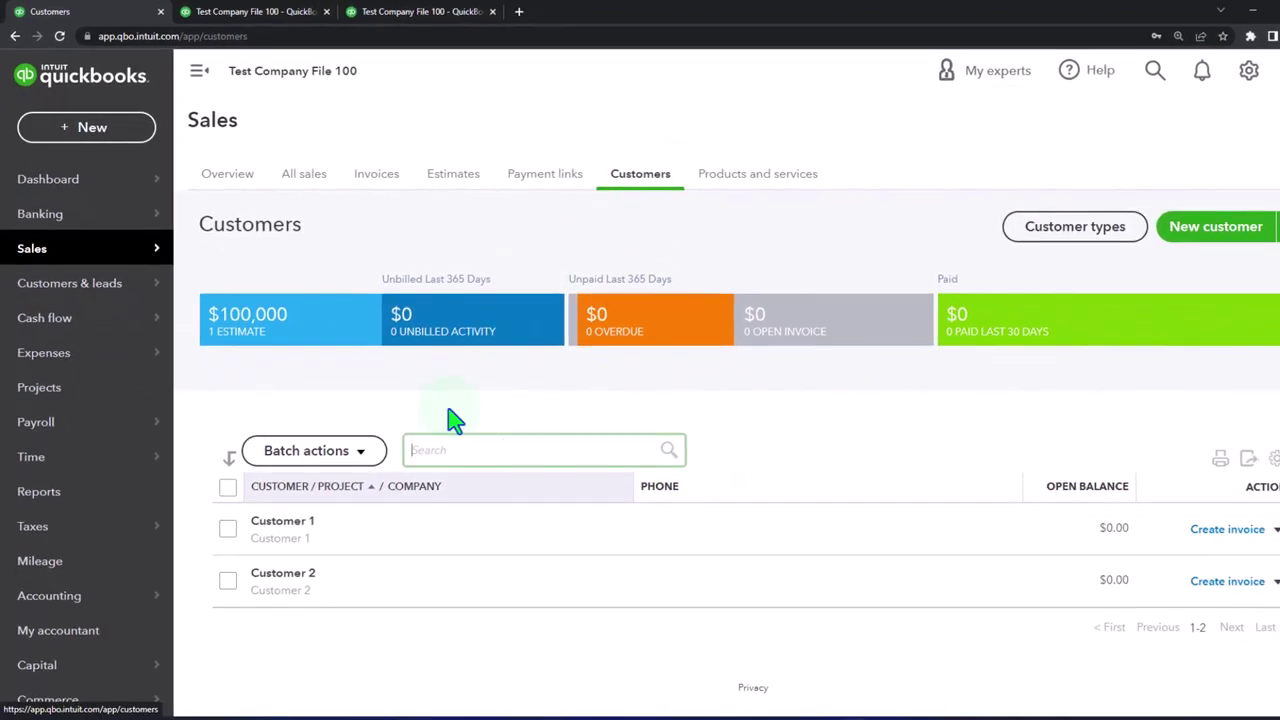
pyautogui.click(285, 575)
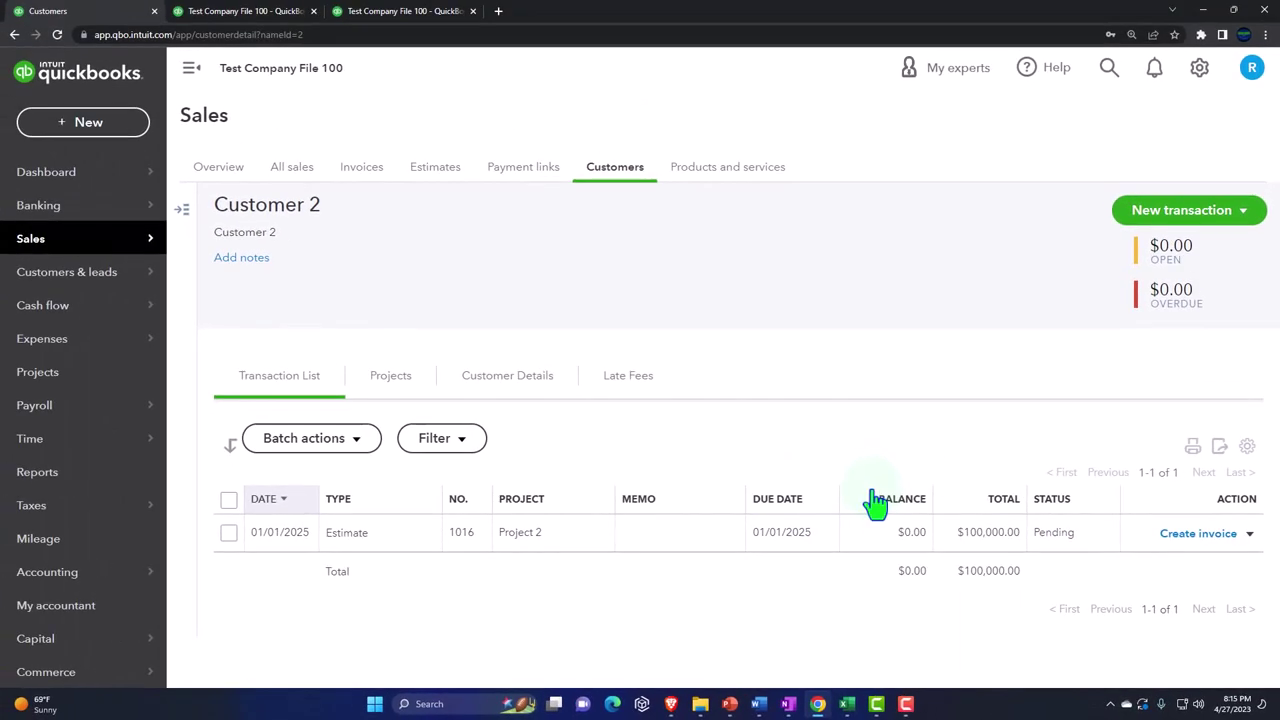
pyautogui.click(875, 503)
pyautogui.moveTo(850, 702)
pyautogui.click(805, 665)
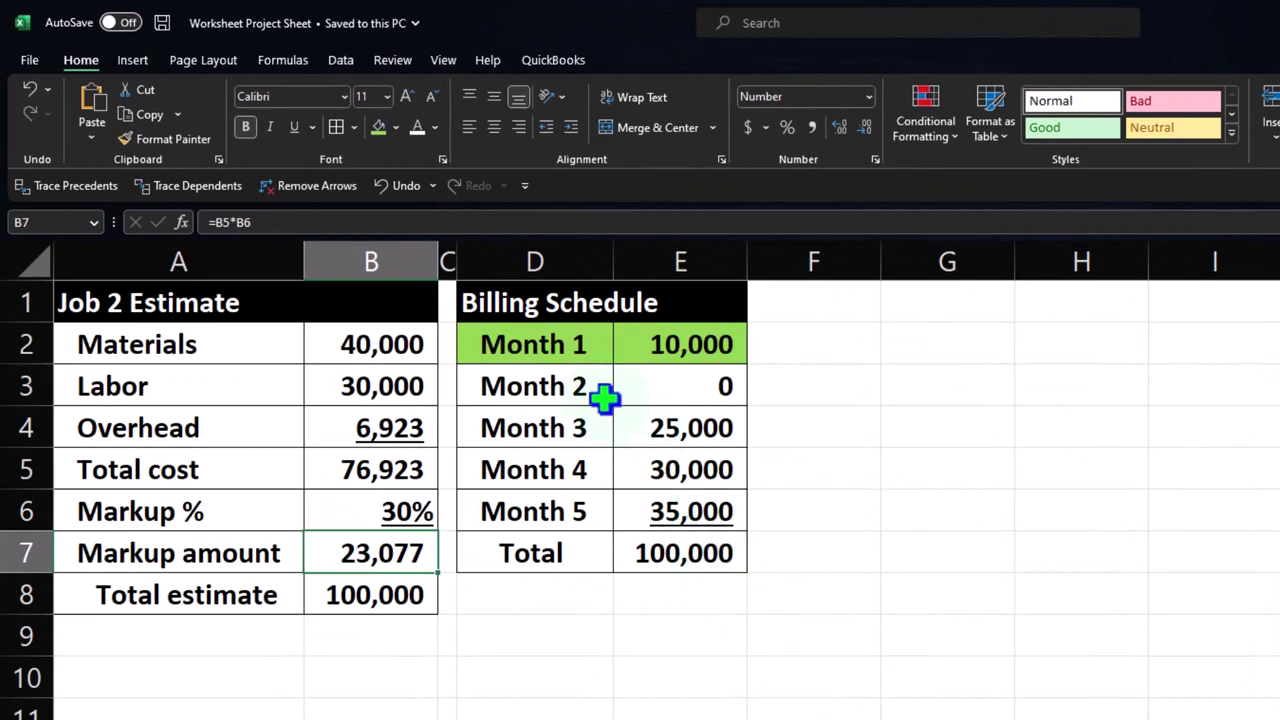
pyautogui.moveTo(530, 344); pyautogui.dragTo(655, 344)
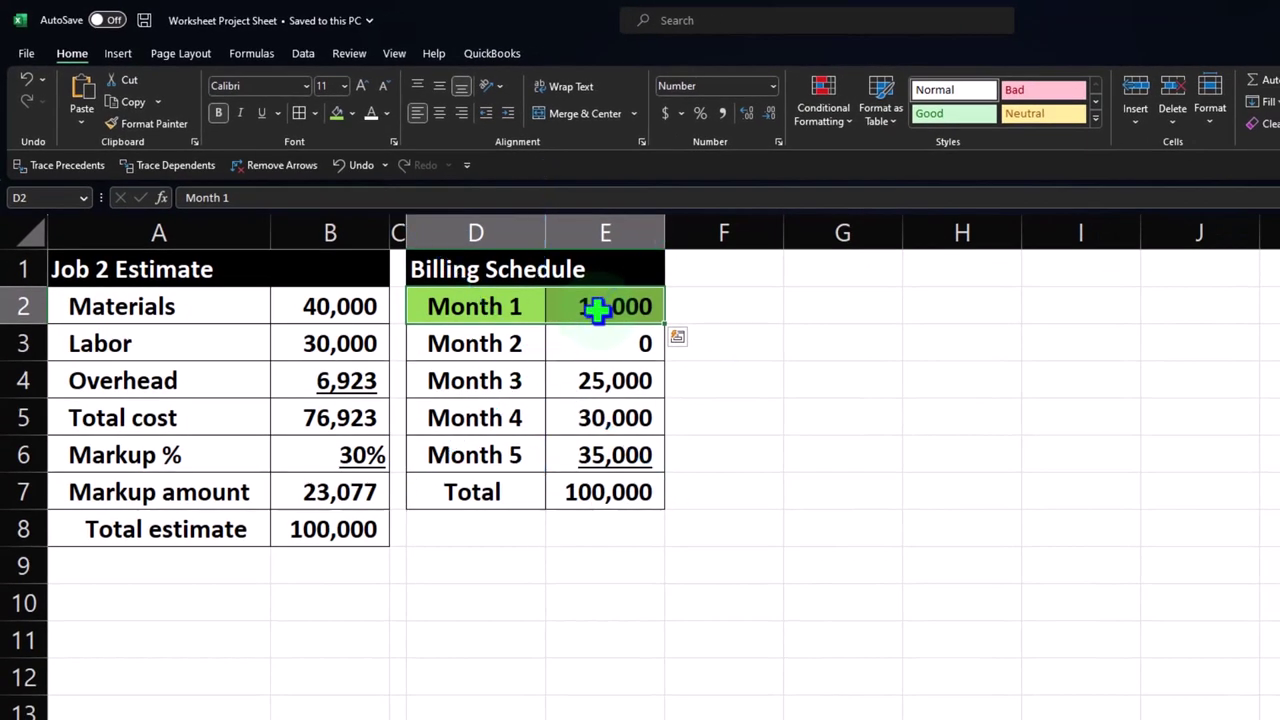